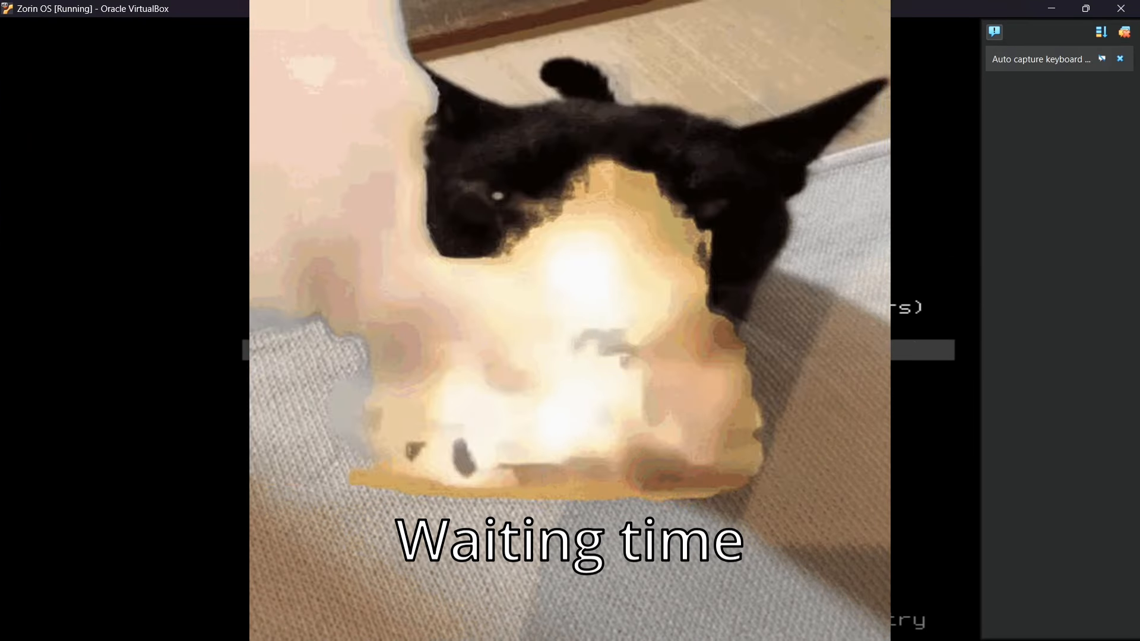
Boot the virtual machine with the standard "Try or Install Zorin OS" entry.
key("Down")
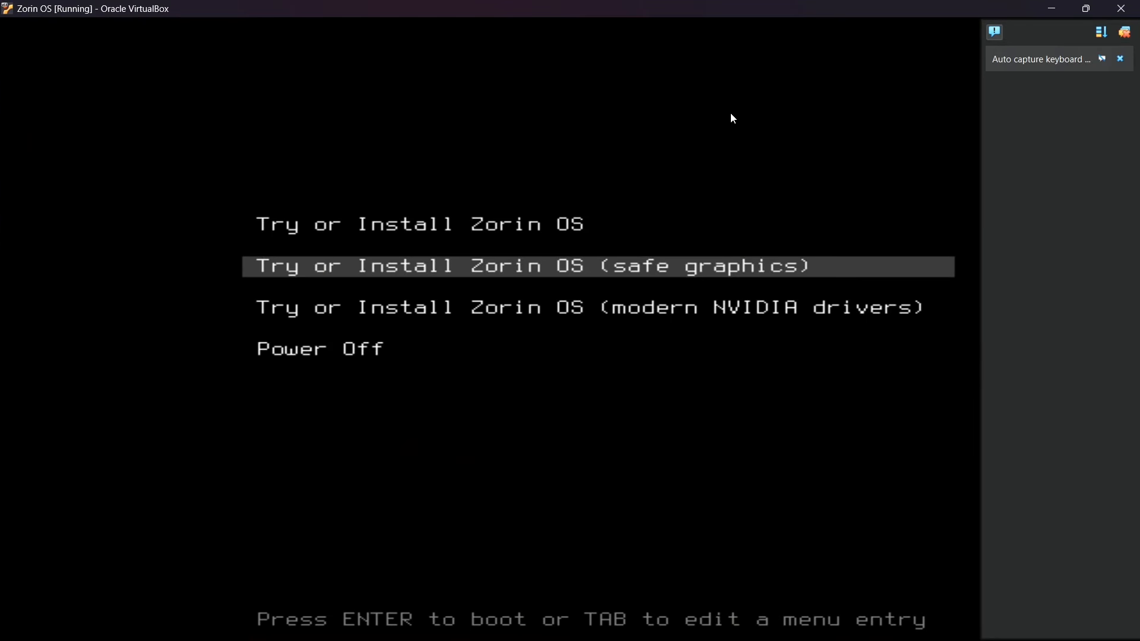
key("Down")
key("Up")
key("Up")
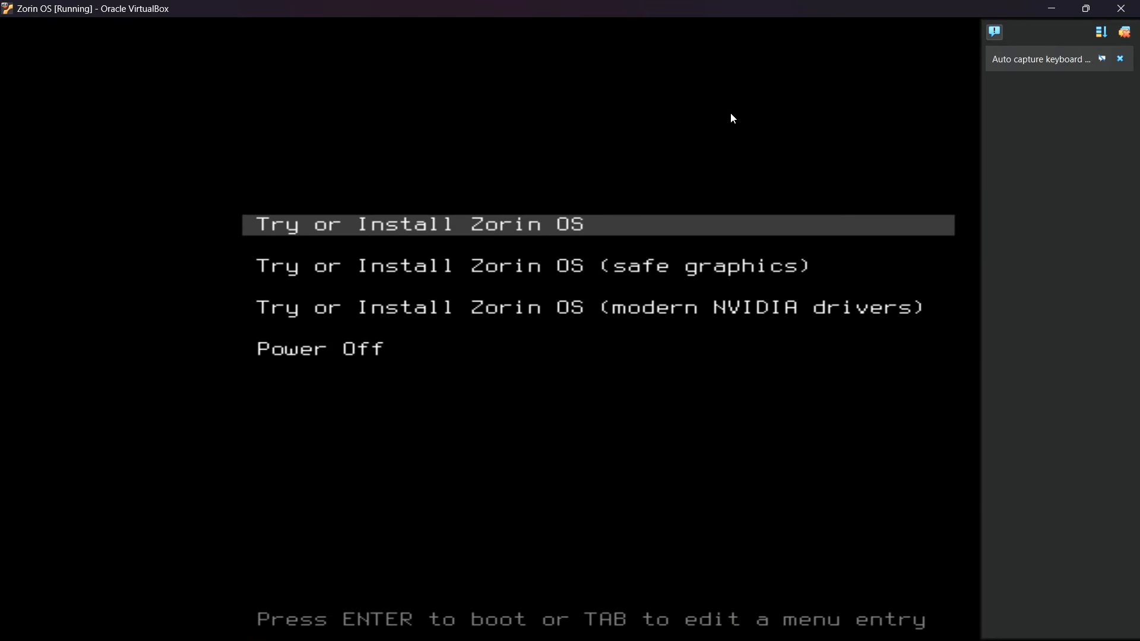
key("Return")
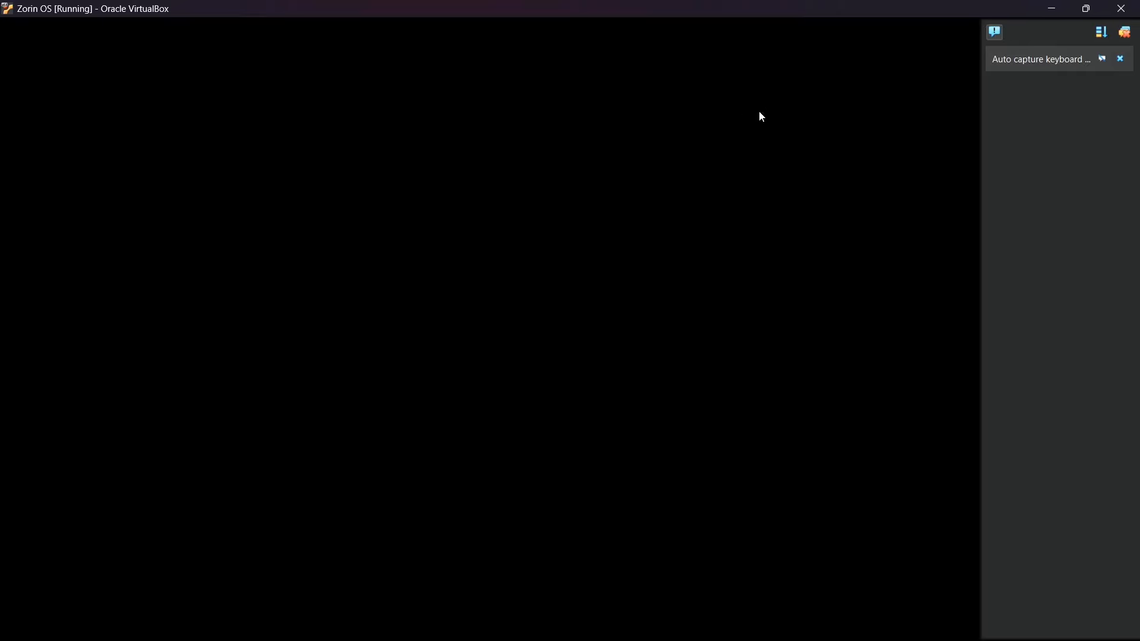
Dismiss the auto capture keyboard notification of the virtual machine.
mouse_move(1111, 70)
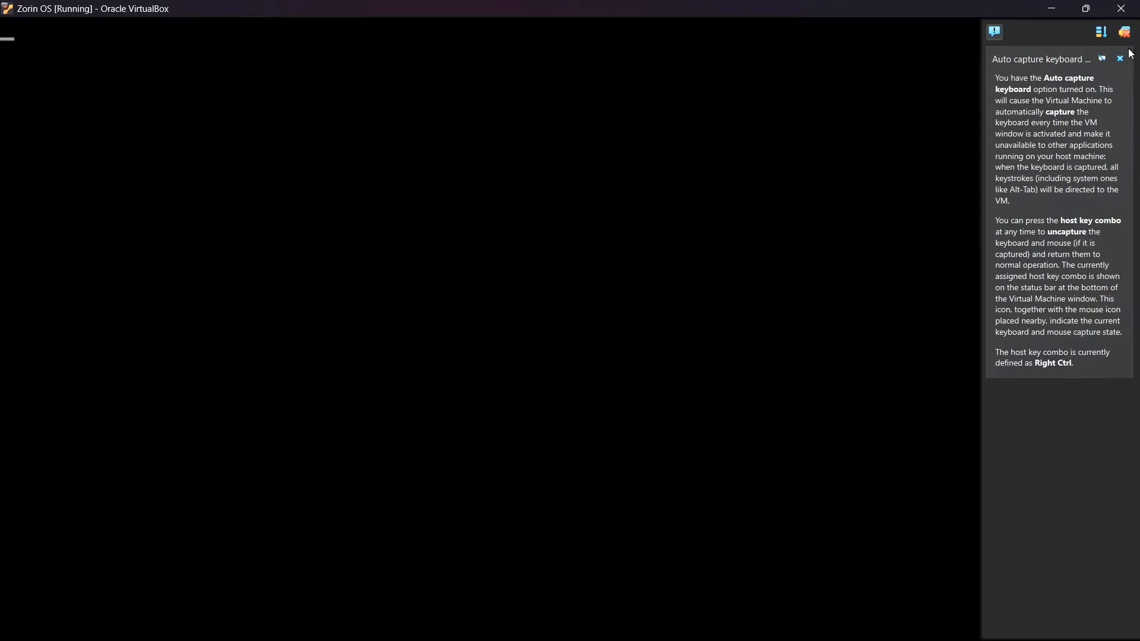
left_click(1119, 60)
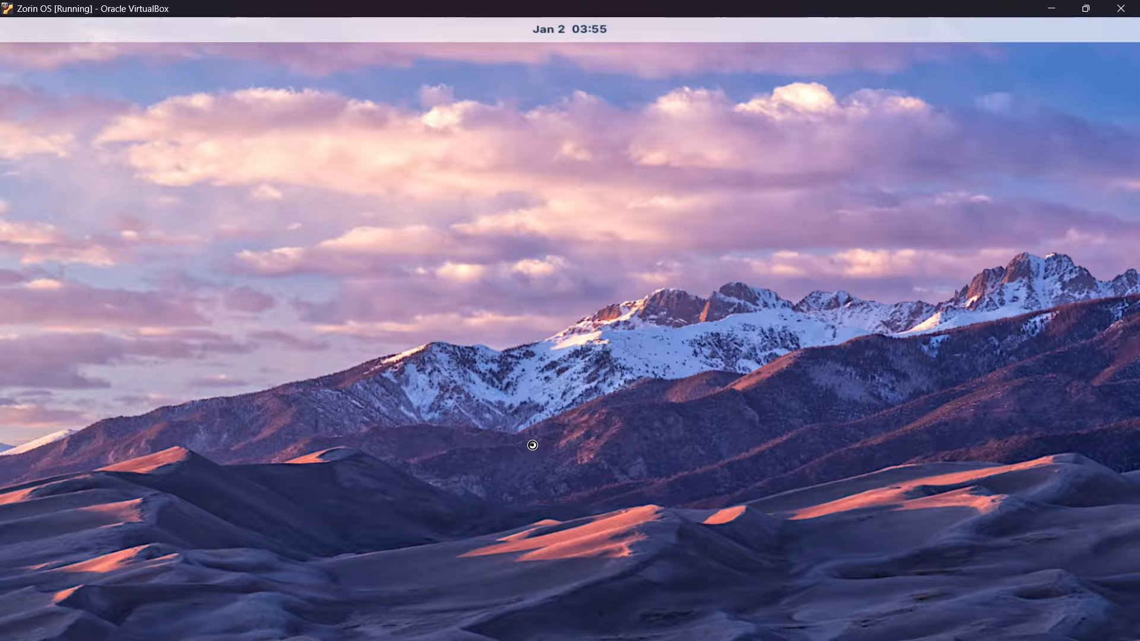
left_click(585, 36)
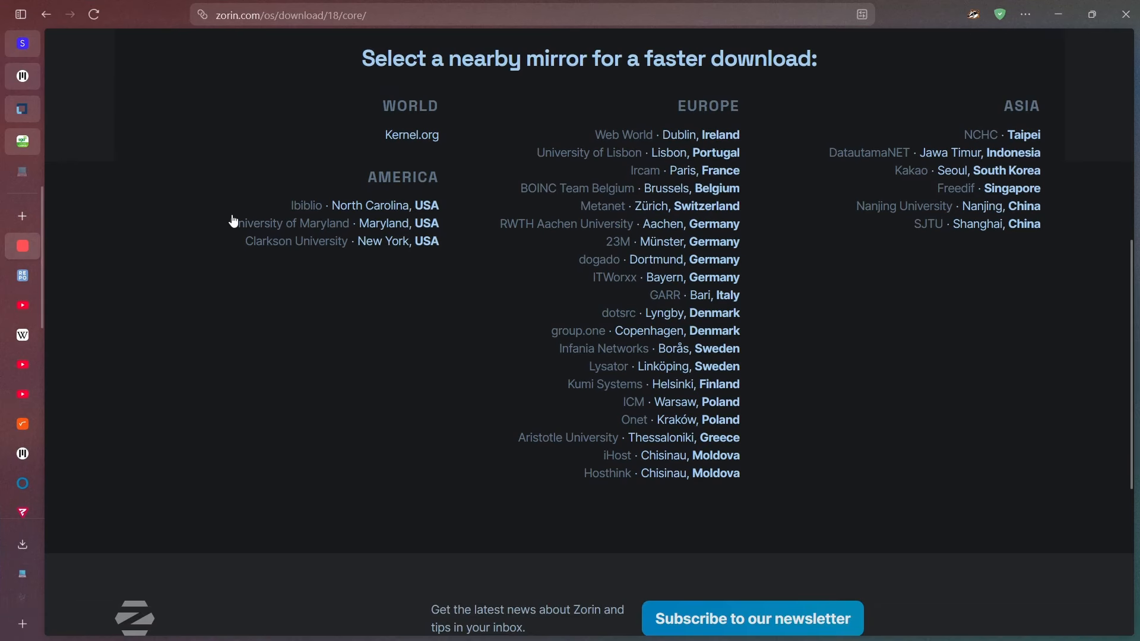
Switch to the browser, open the Zorin OS overview page on zorin.com and go to its download page.
scroll(258, 55, "up", 10)
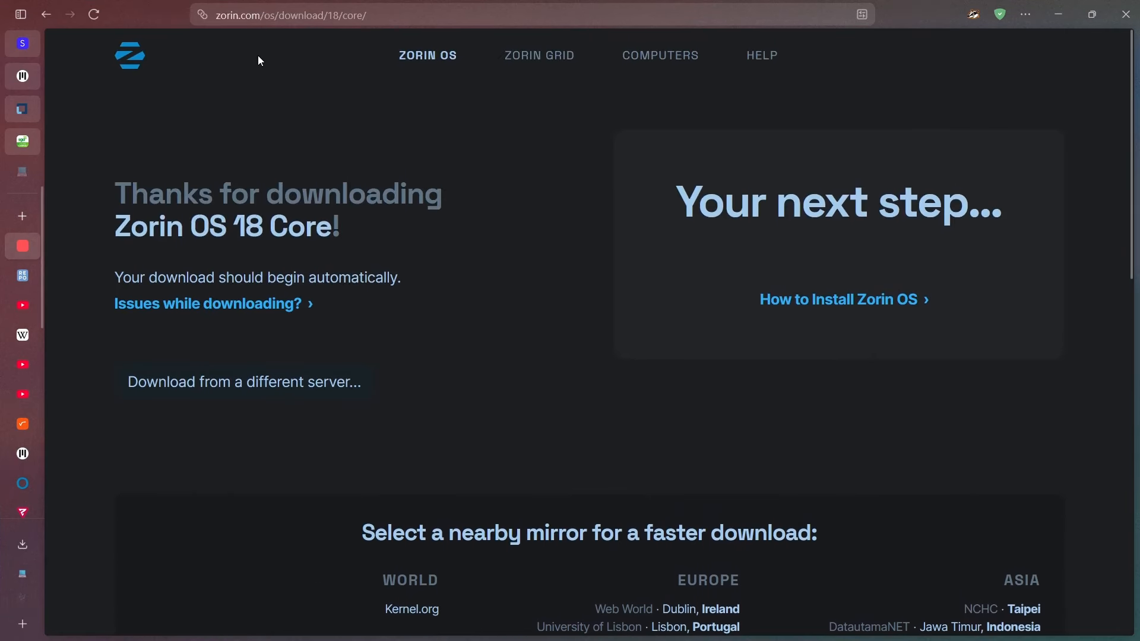
left_click(402, 57)
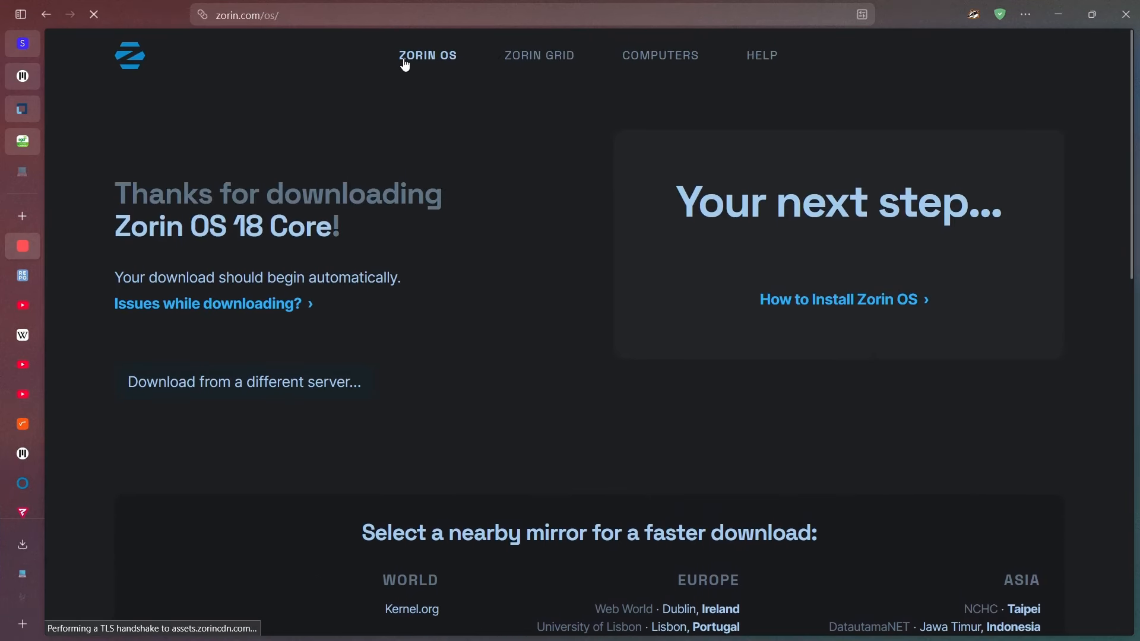
scroll(587, 289, "down", 10)
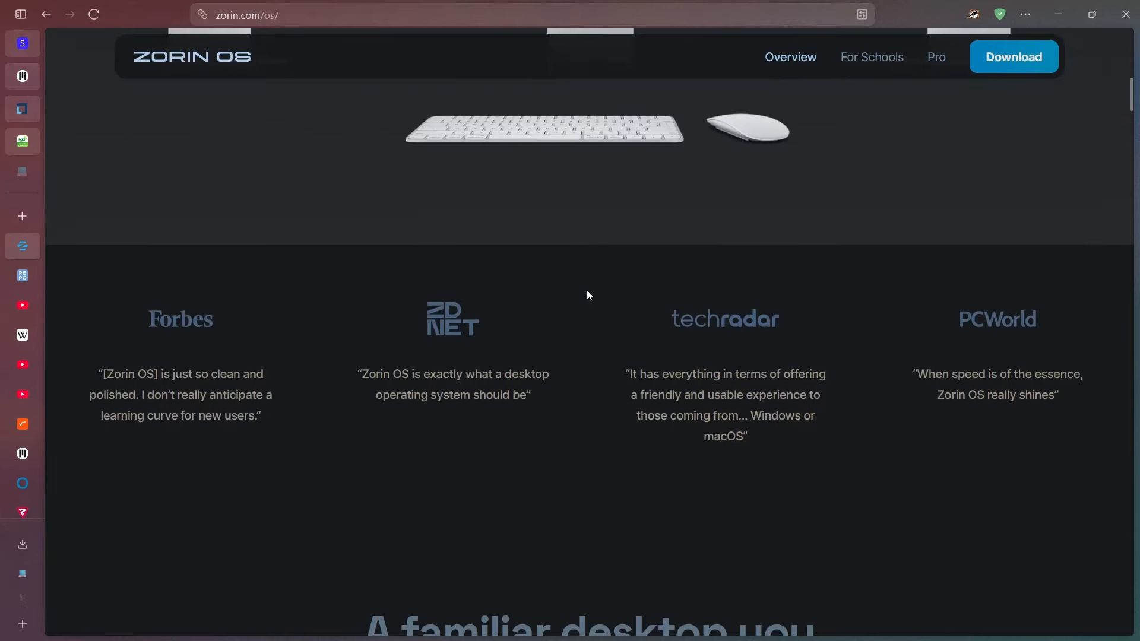
scroll(587, 289, "up", 5)
scroll(587, 260, "up", 3)
left_click(579, 249)
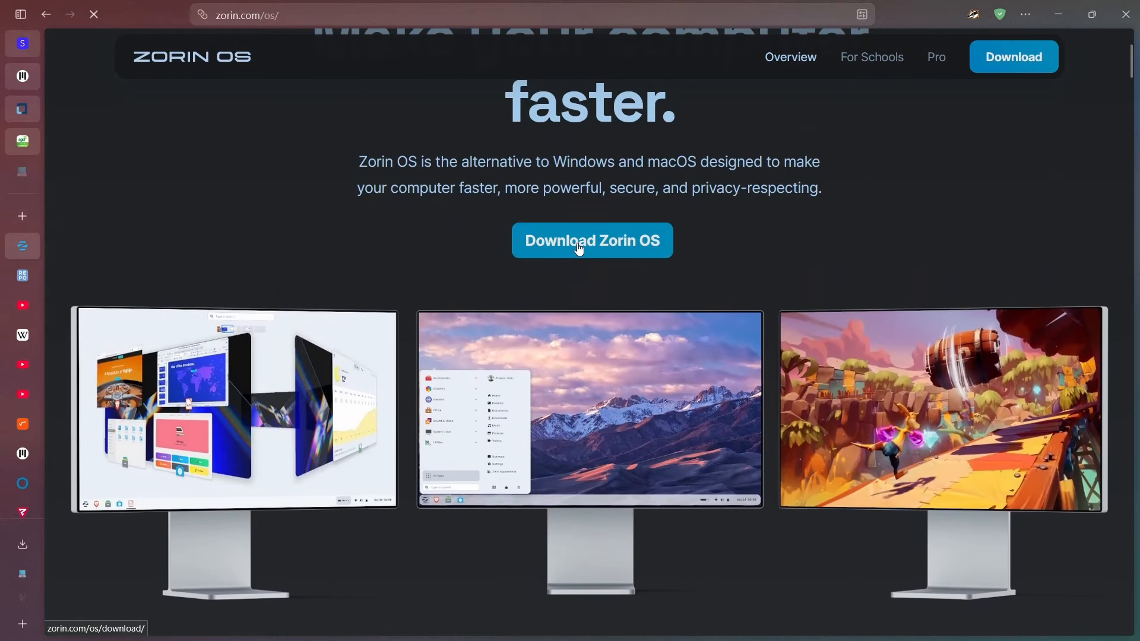
Examine the Zorin OS Pro, Core and Education editions offered on the download page.
scroll(150, 251, "down", 7)
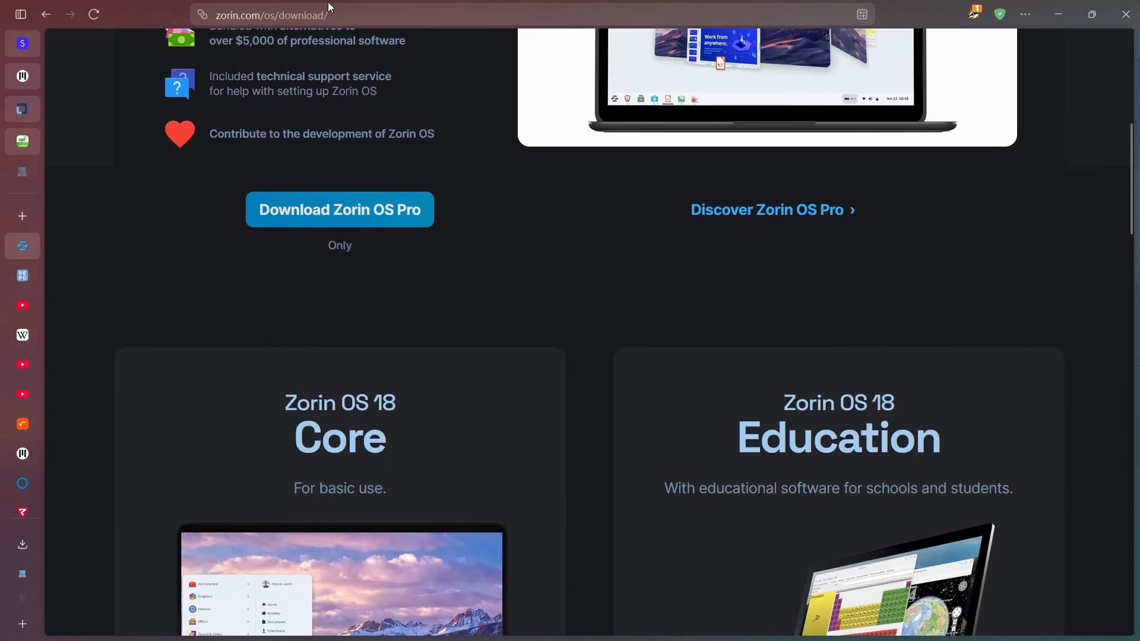
scroll(224, 237, "up", 4)
scroll(382, 395, "down", 5)
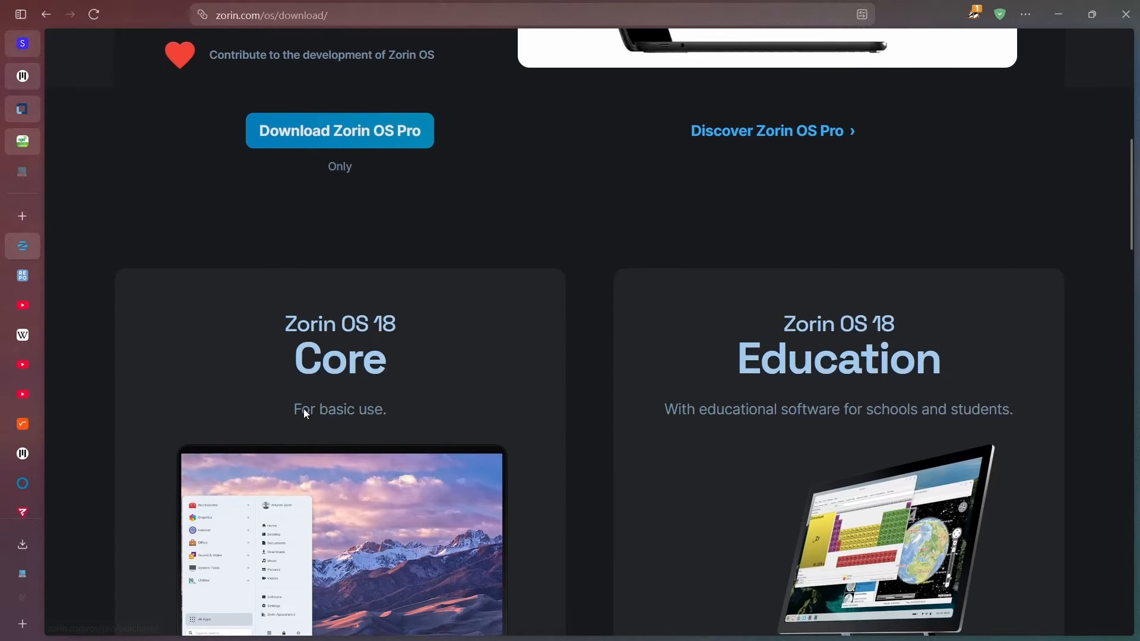
left_click_drag(290, 355, 415, 343)
left_click(416, 343)
left_click_drag(716, 342, 972, 345)
left_click(971, 346)
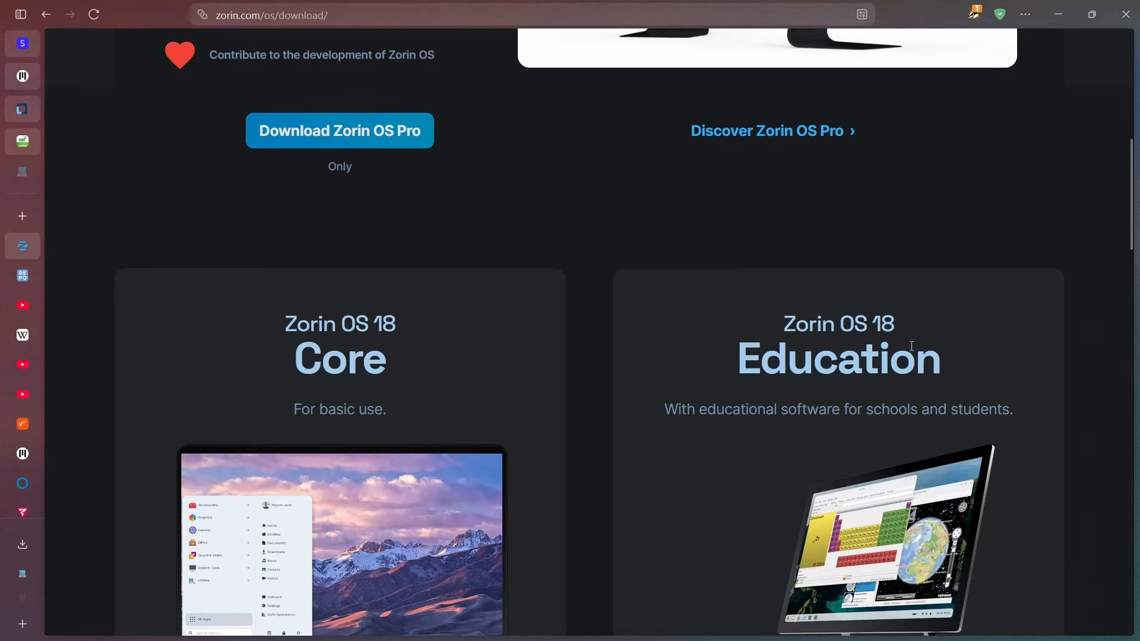
Examine the office suite row in the Zorin OS edition comparison table.
scroll(911, 345, "down", 10)
scroll(757, 262, "up", 5)
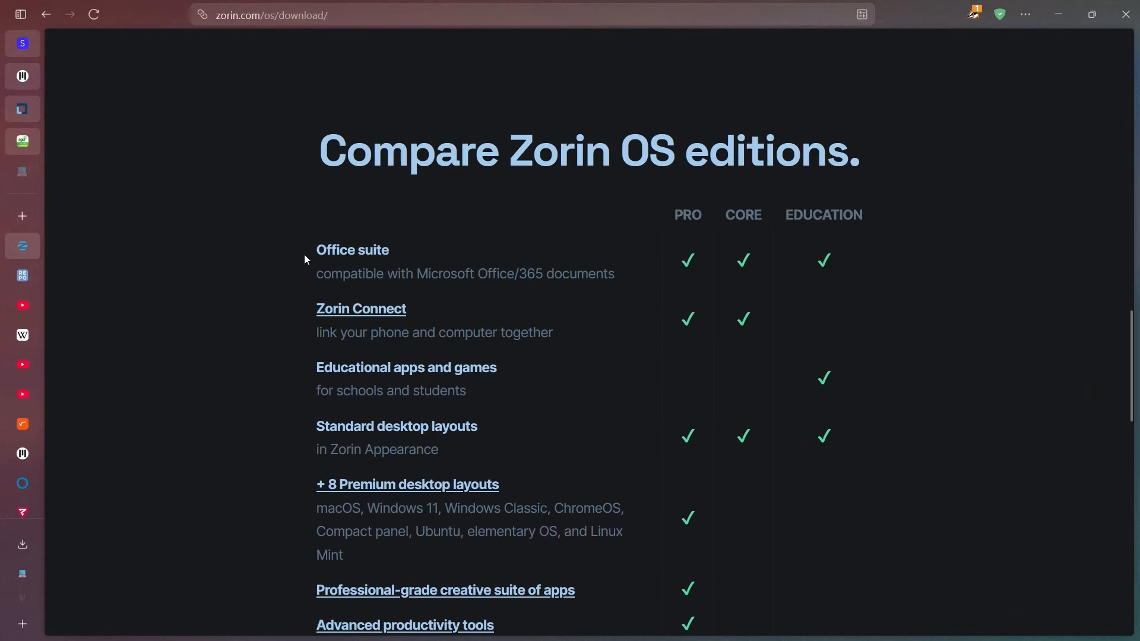
left_click_drag(304, 244, 1080, 248)
left_click(874, 267)
left_click_drag(816, 265, 319, 257)
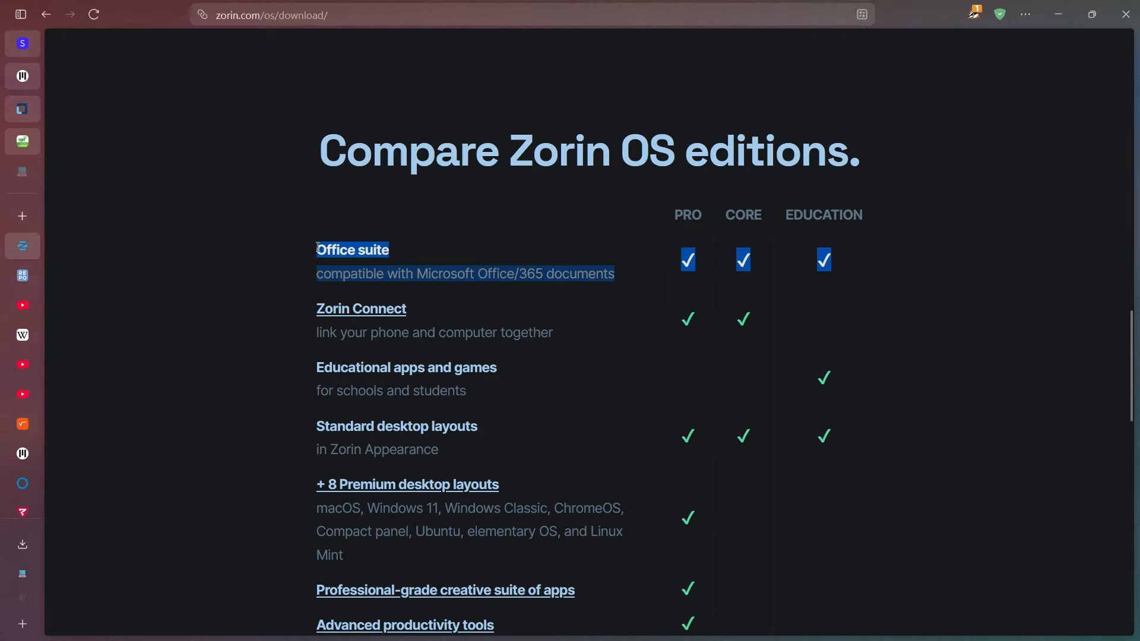
left_click(318, 249)
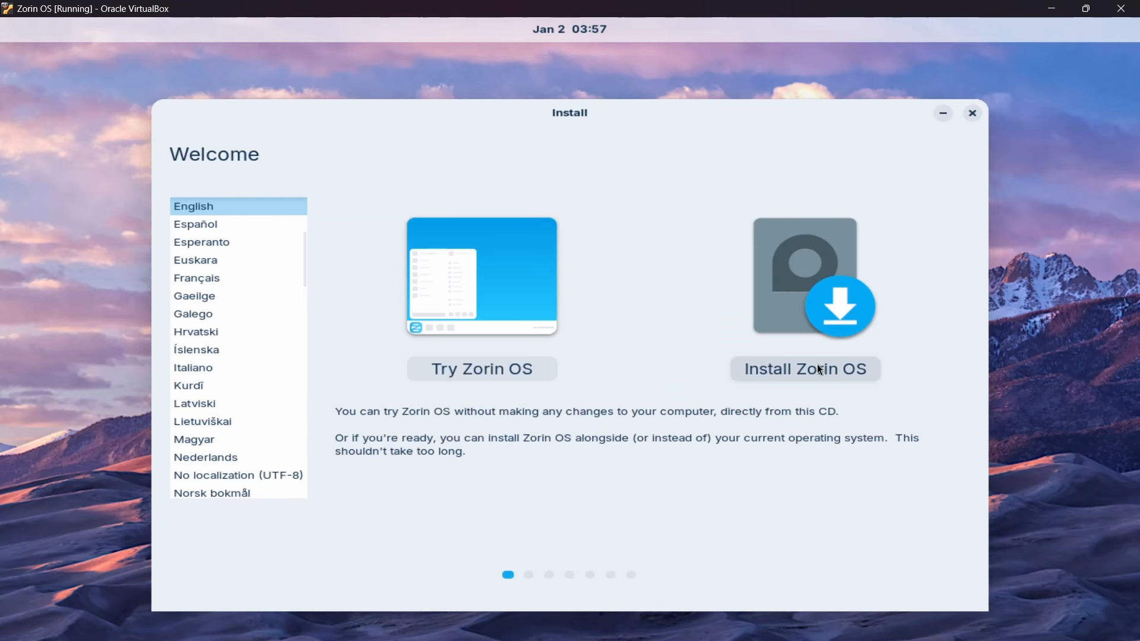
Switch to the Zorin OS virtual machine, start the installation in English and accept the English (US) keyboard layout.
left_click(818, 366)
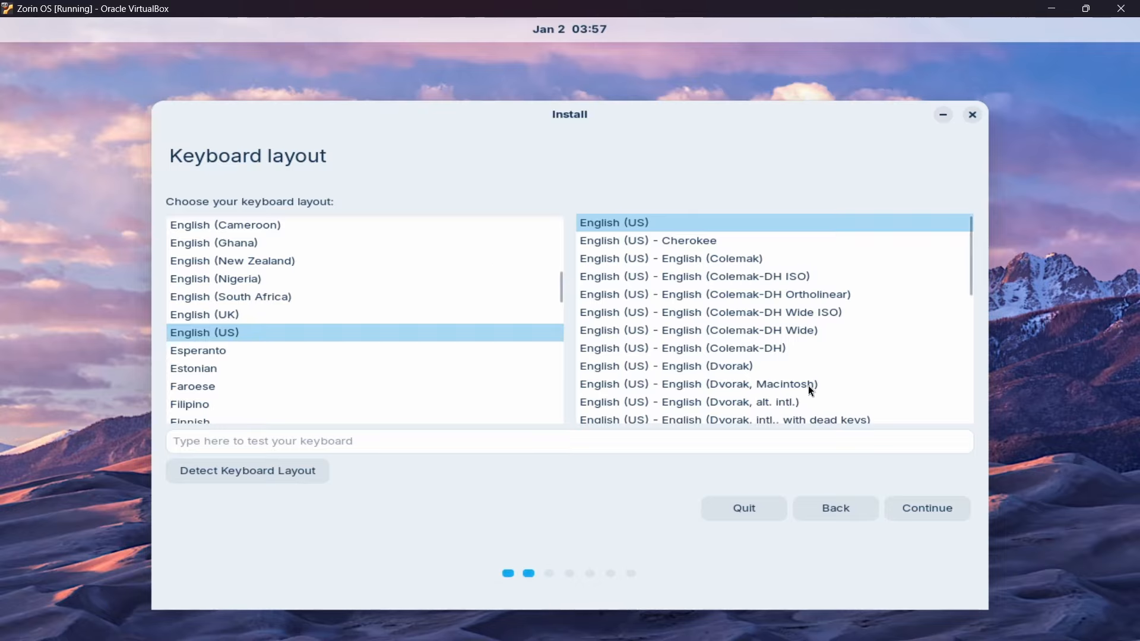
left_click(918, 515)
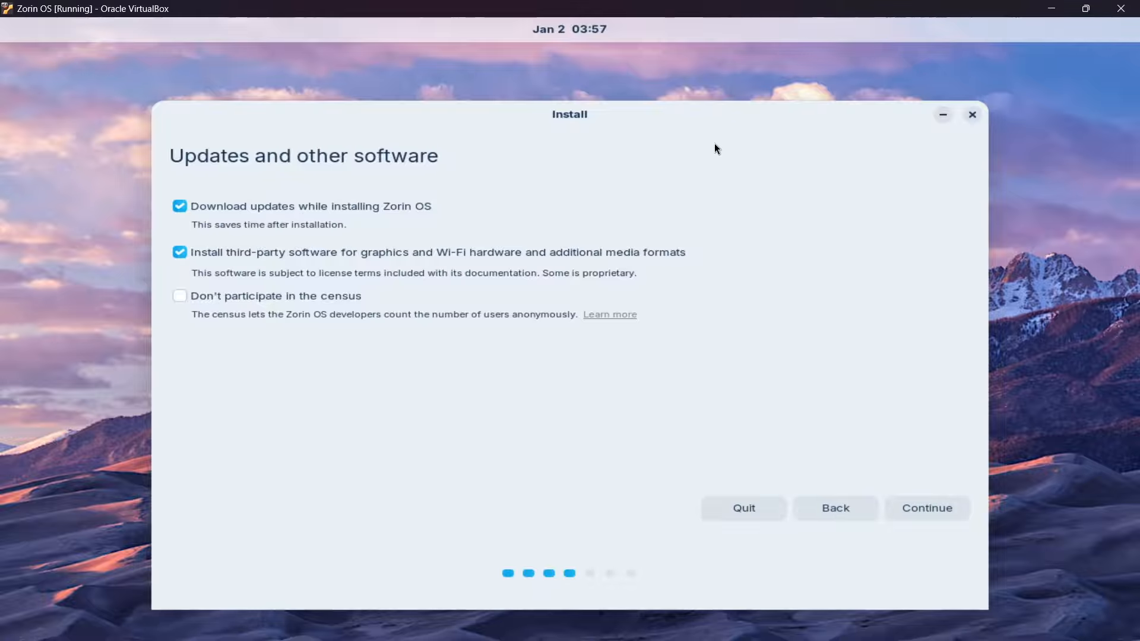
Opt out of the census, keep update downloads and third-party software enabled, and continue the installation.
left_click(245, 306)
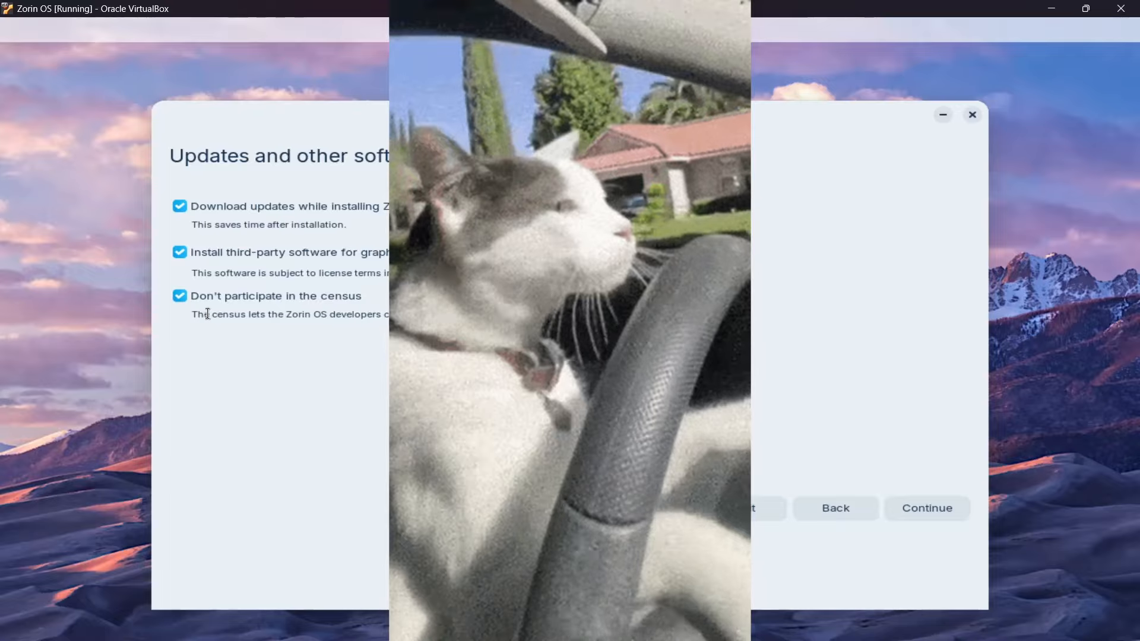
left_click(911, 506)
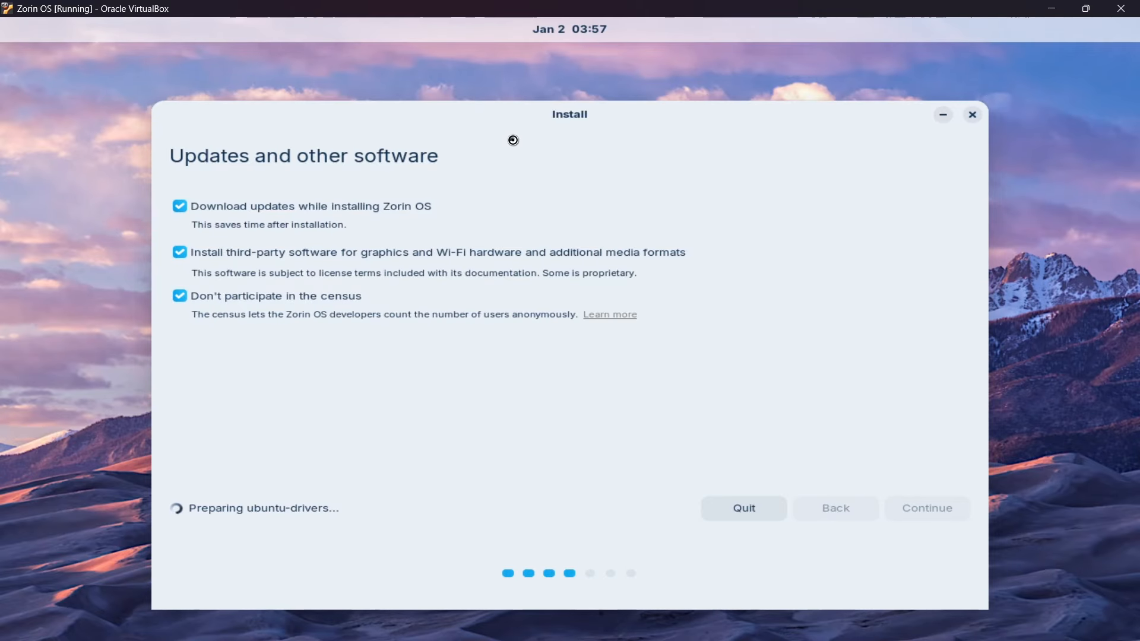
left_click_drag(516, 124, 520, 93)
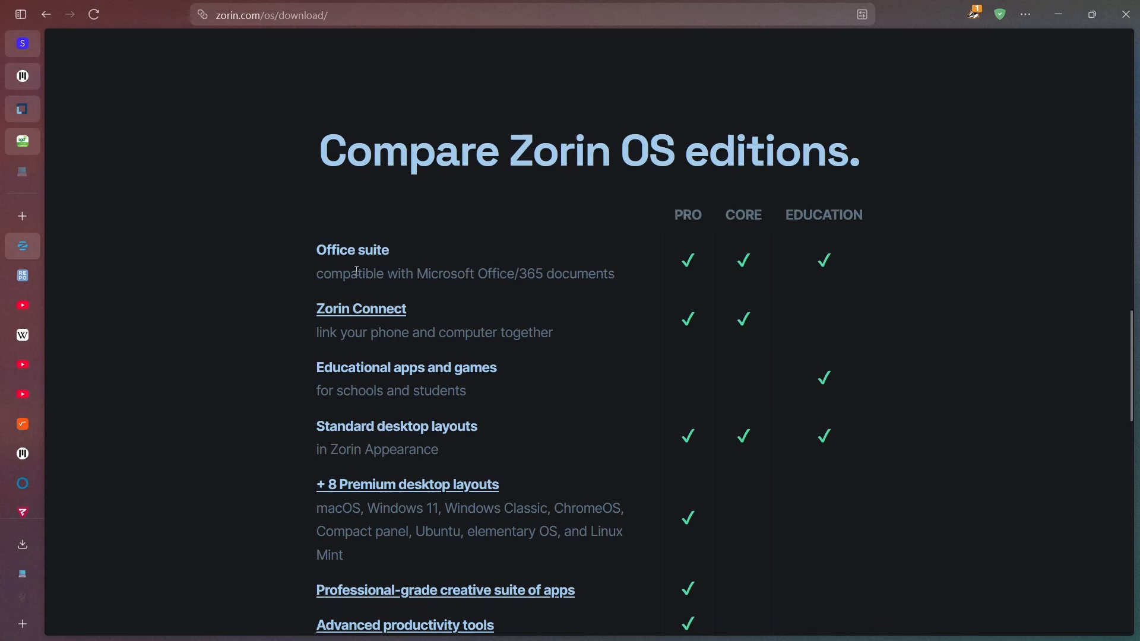
Switch back to the browser, review the comparison's office suite and Zorin Connect rows, and open the Zorin Connect page in a new tab.
left_click_drag(316, 272, 1024, 267)
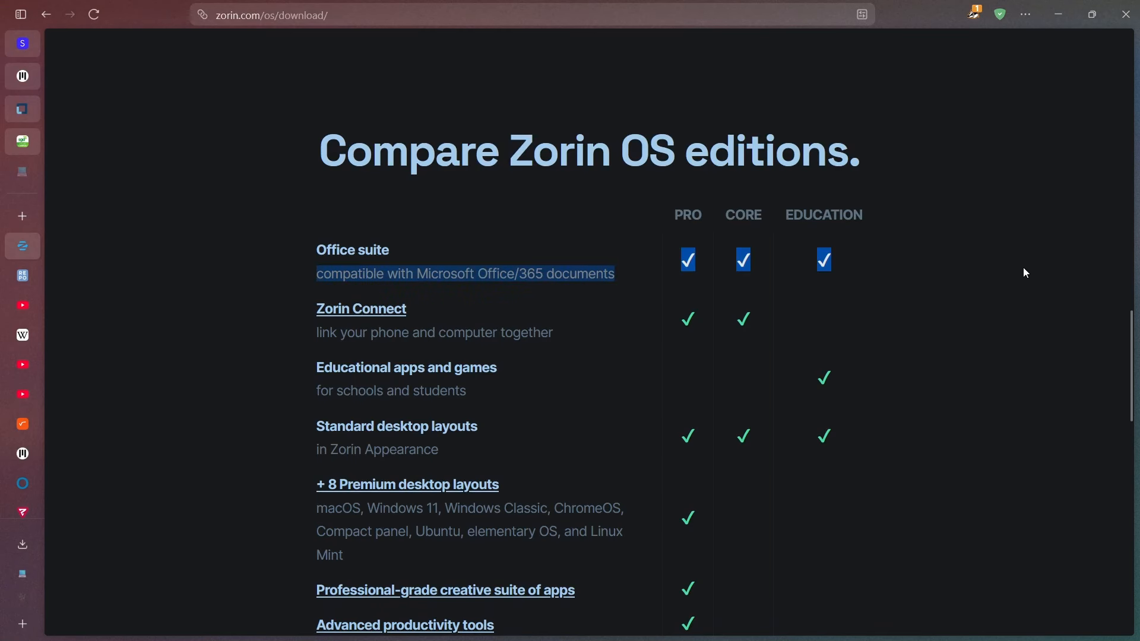
left_click(1021, 268)
left_click_drag(749, 272, 320, 273)
left_click_drag(311, 330, 438, 333)
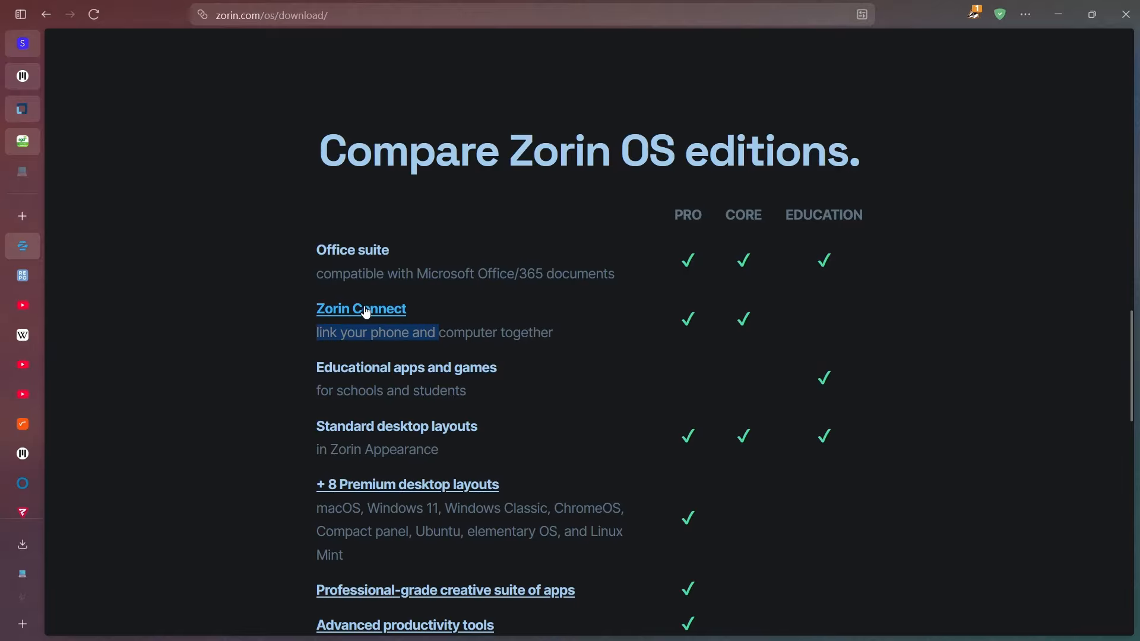
middle_click(366, 313)
left_click(33, 272)
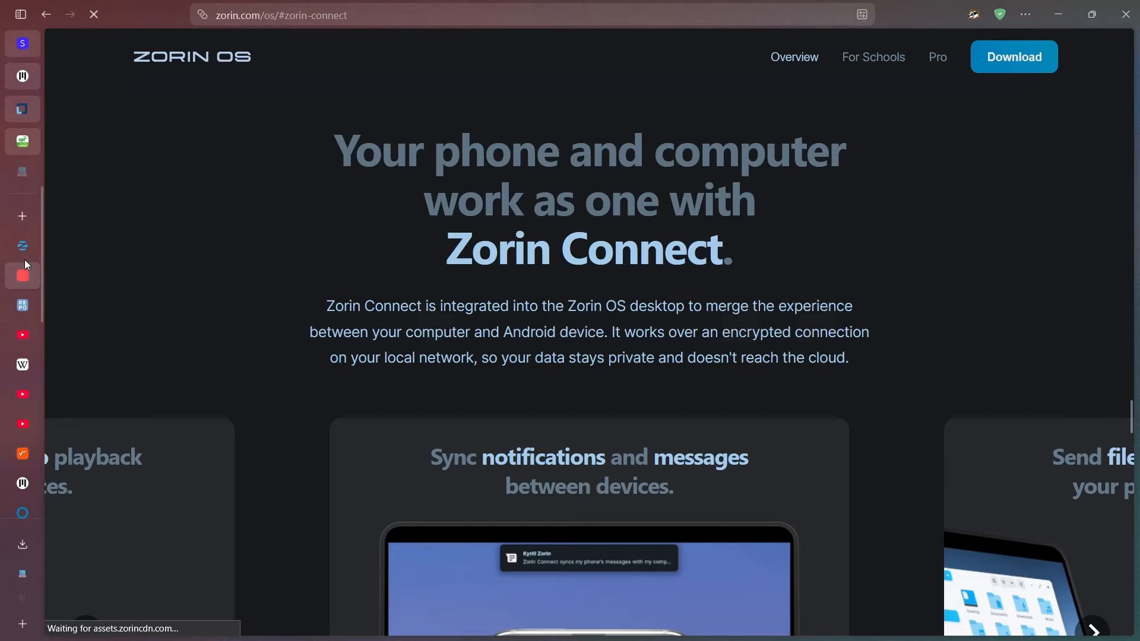
Examine the Zorin Connect description and its feature slides, from syncing notifications to the slideshow remote.
scroll(338, 225, "down", 6)
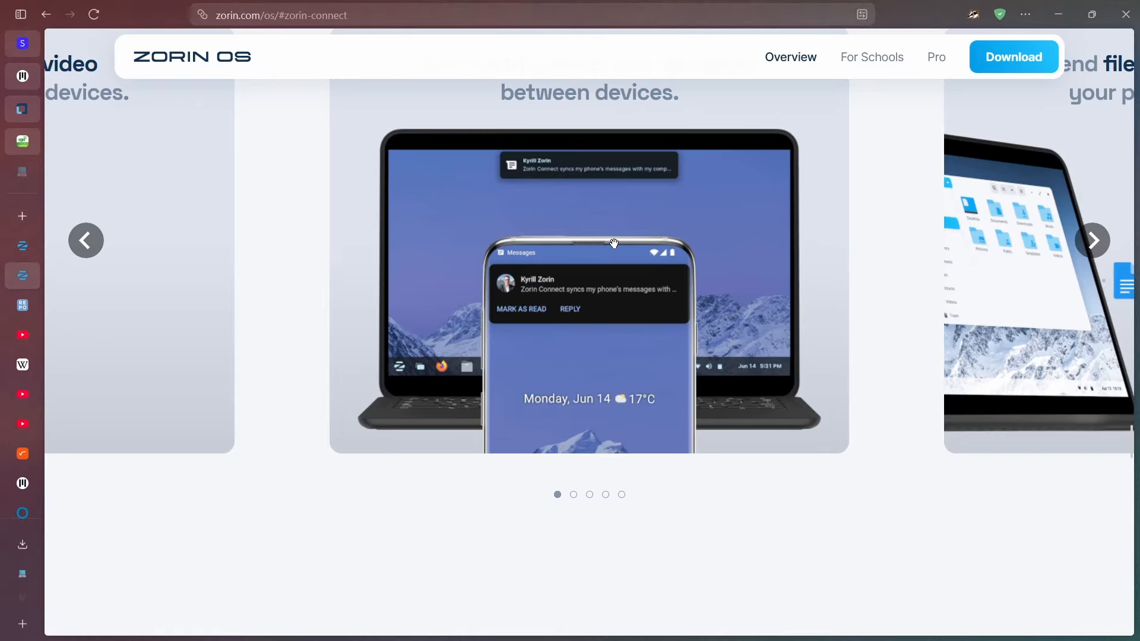
scroll(448, 212, "up", 5)
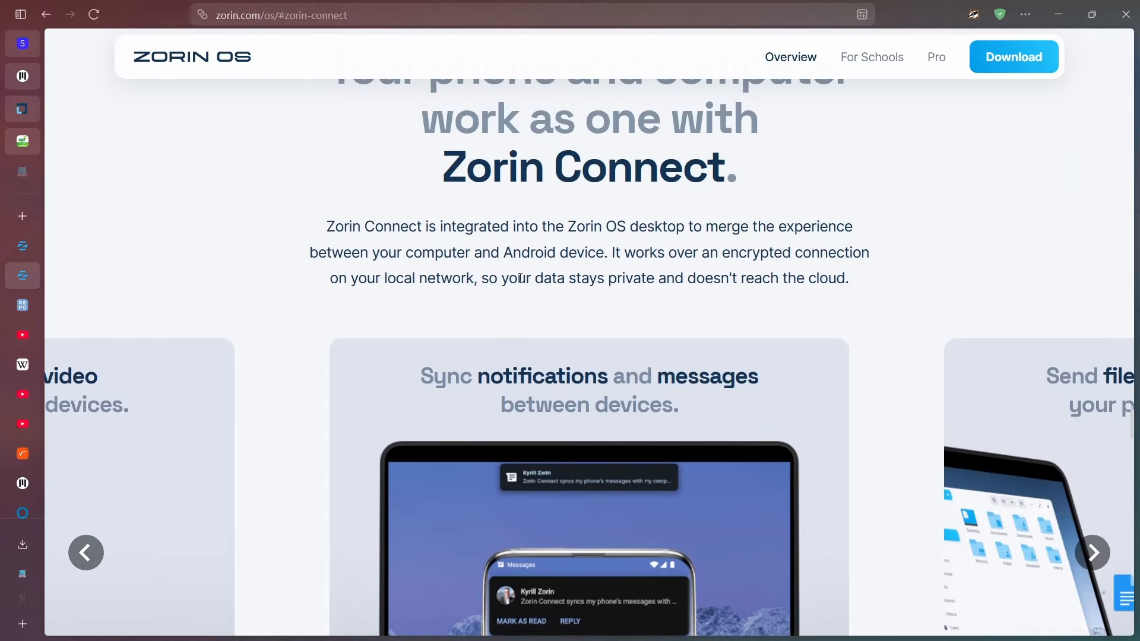
scroll(413, 269, "down", 1)
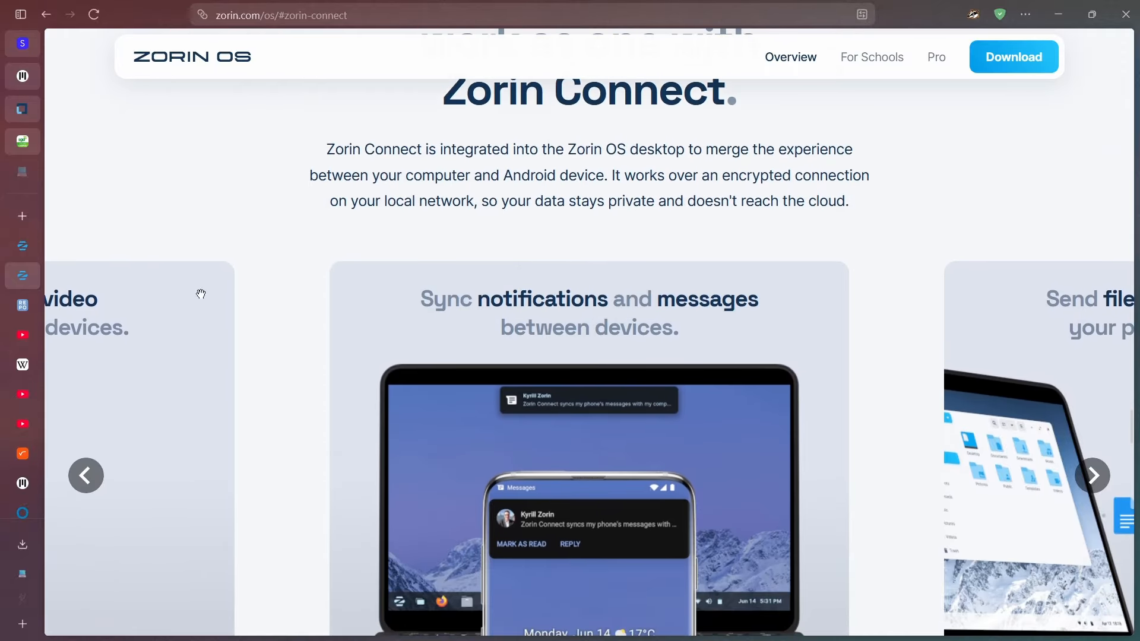
left_click(1092, 482)
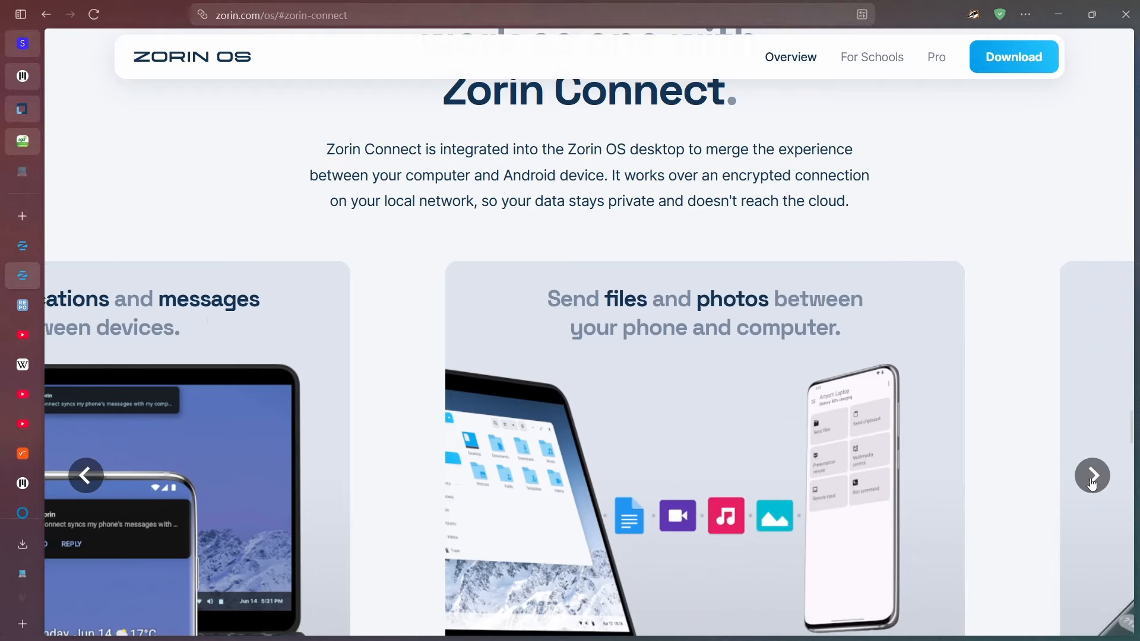
left_click(1091, 479)
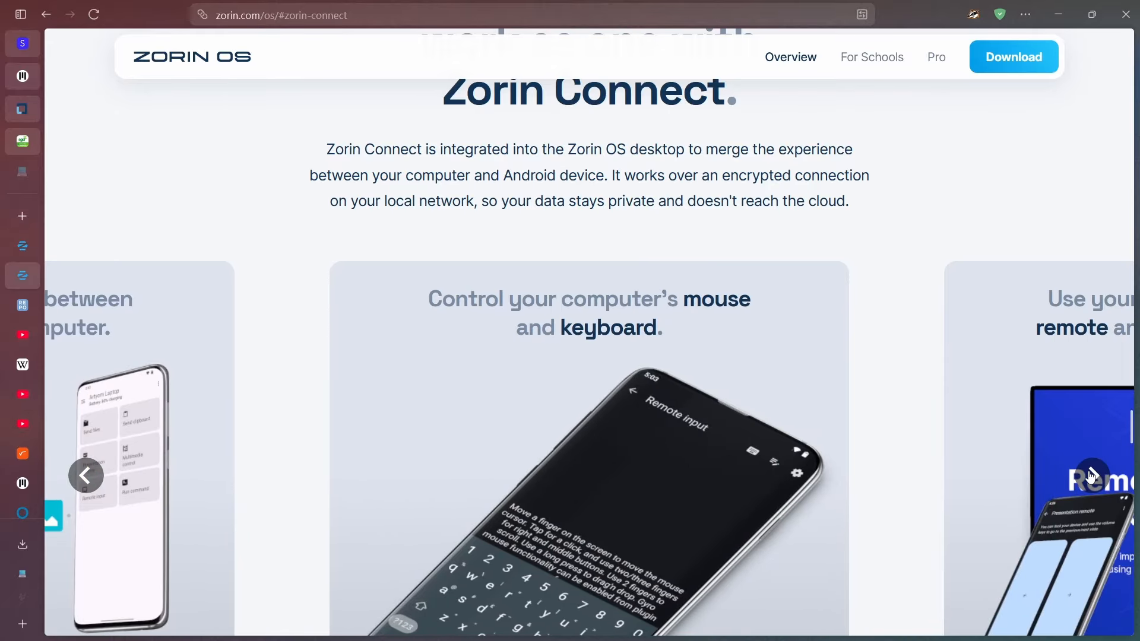
left_click(1092, 475)
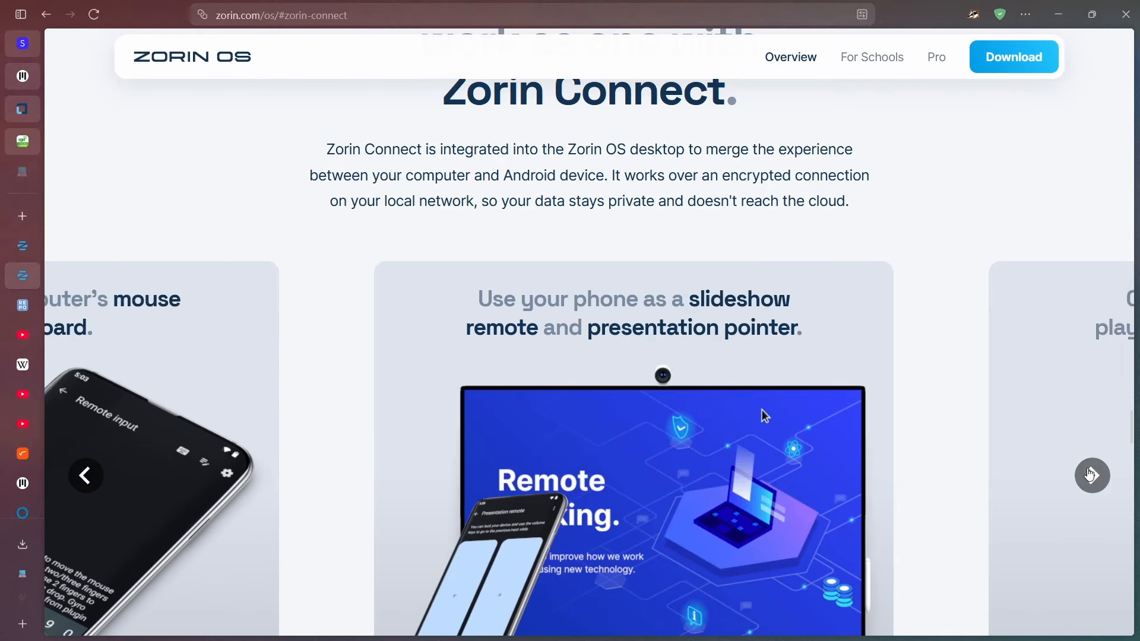
scroll(1068, 428, "down", 3)
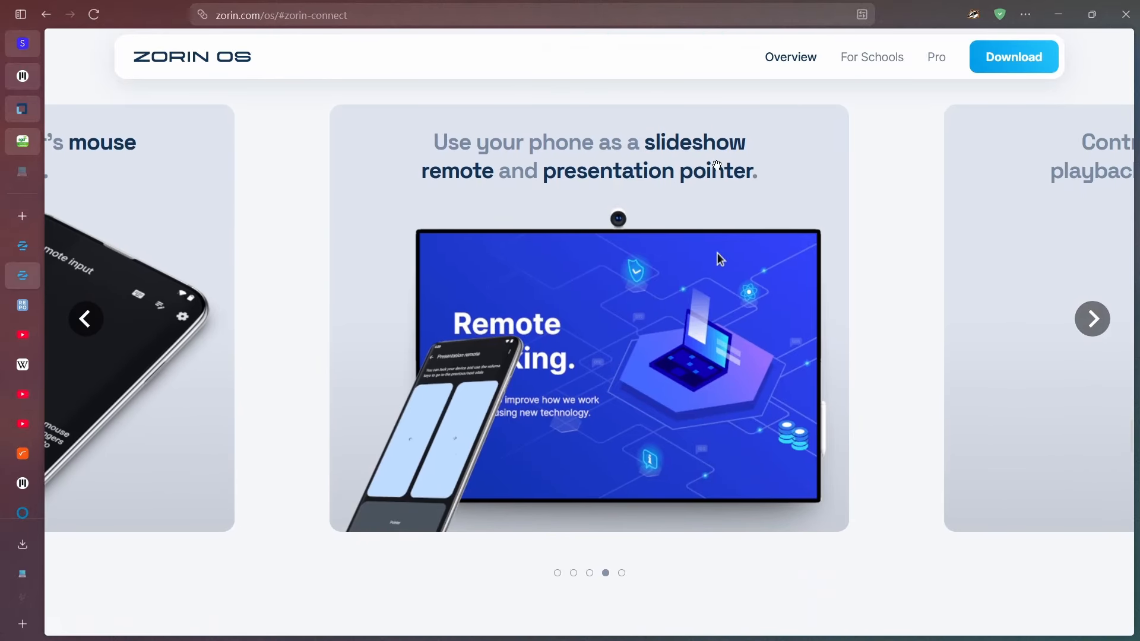
scroll(690, 205, "up", 4)
scroll(691, 208, "down", 6)
scroll(689, 202, "up", 10)
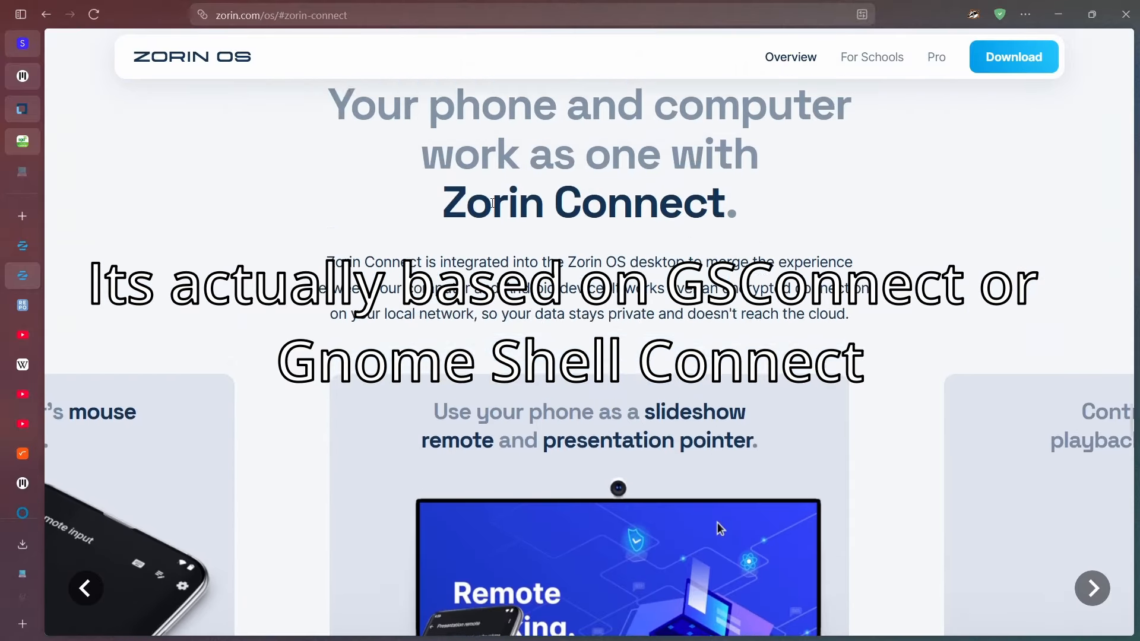
Close the Zorin Connect page, check the installer in the Zorin OS virtual machine, and return to the edition comparison in the browser.
middle_click(31, 272)
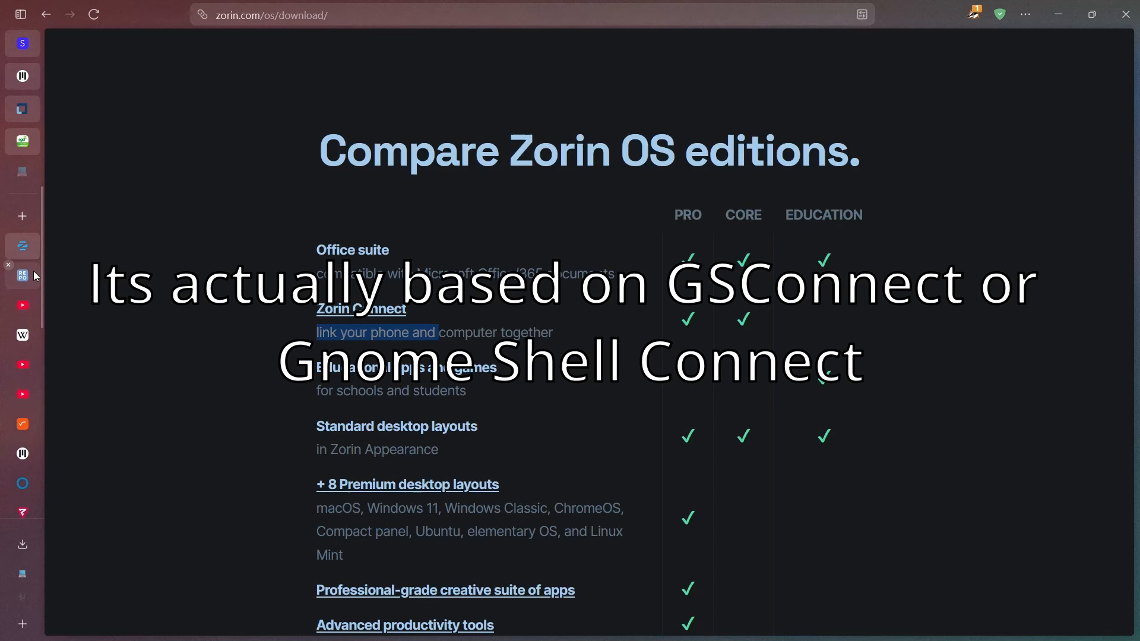
left_click(552, 335)
mouse_move(650, 640)
left_click(735, 624)
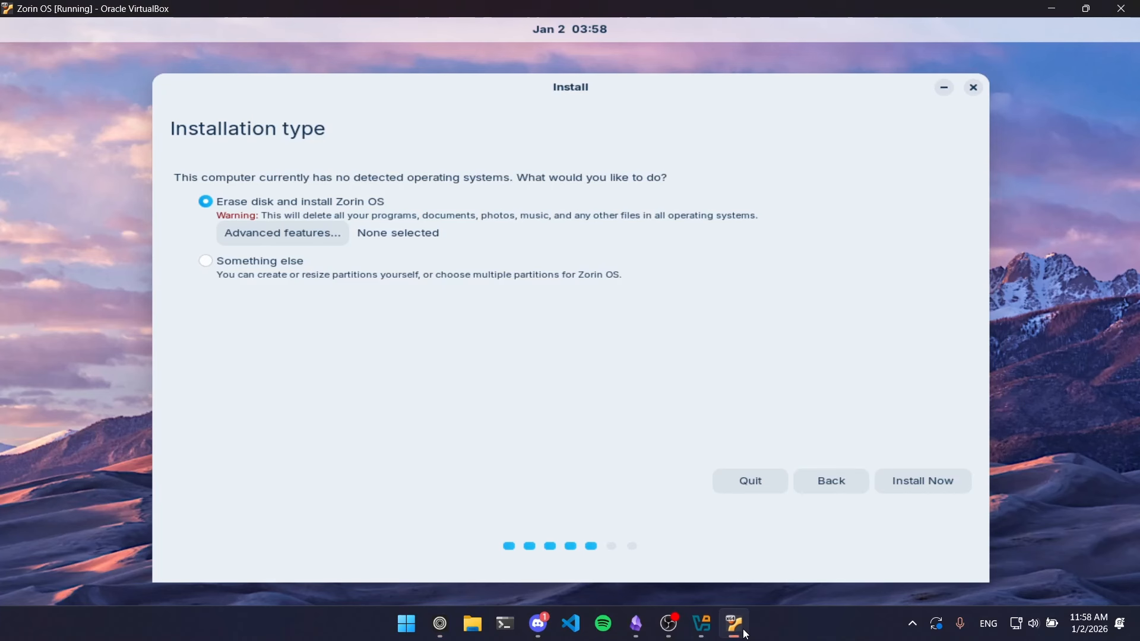
key("alt+Tab")
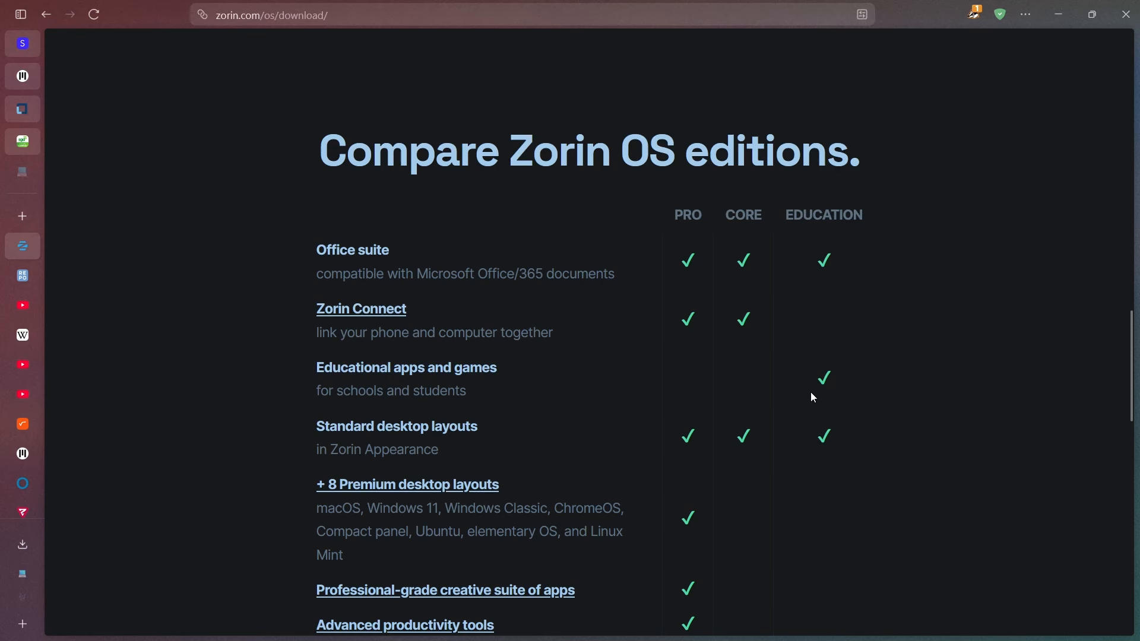
Read the edition comparison rows on educational apps, standard desktop layouts and the eight premium desktop layouts.
left_click_drag(829, 378, 304, 357)
left_click(304, 357)
scroll(307, 358, "down", 2)
scroll(321, 320, "down", 1)
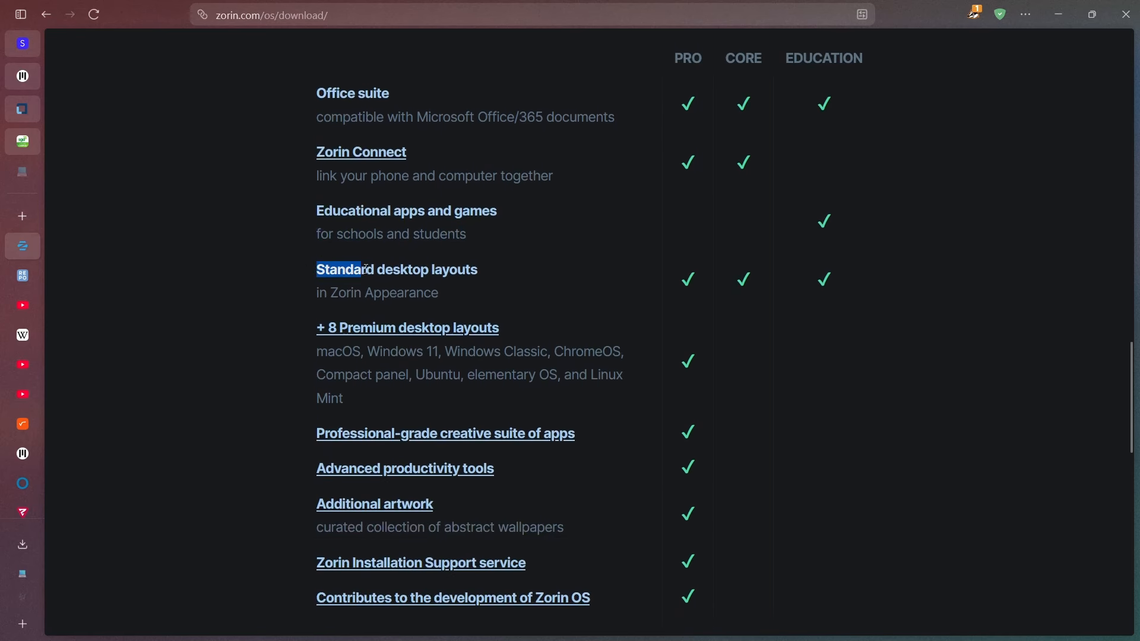
left_click_drag(367, 268, 490, 273)
left_click(490, 272)
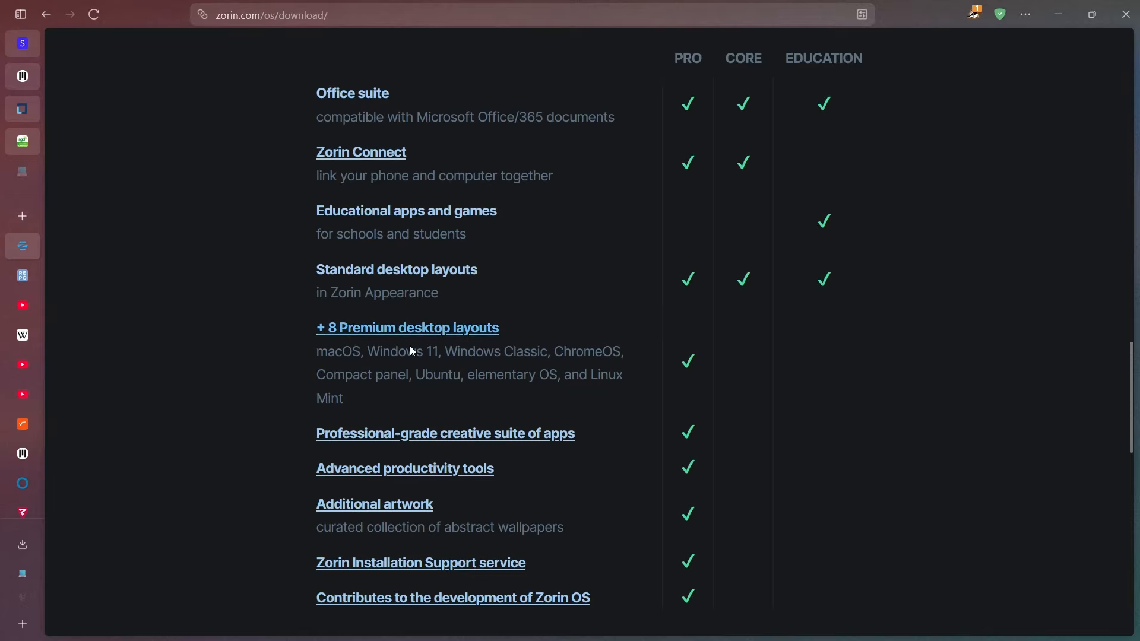
double_click(347, 352)
left_click(432, 354)
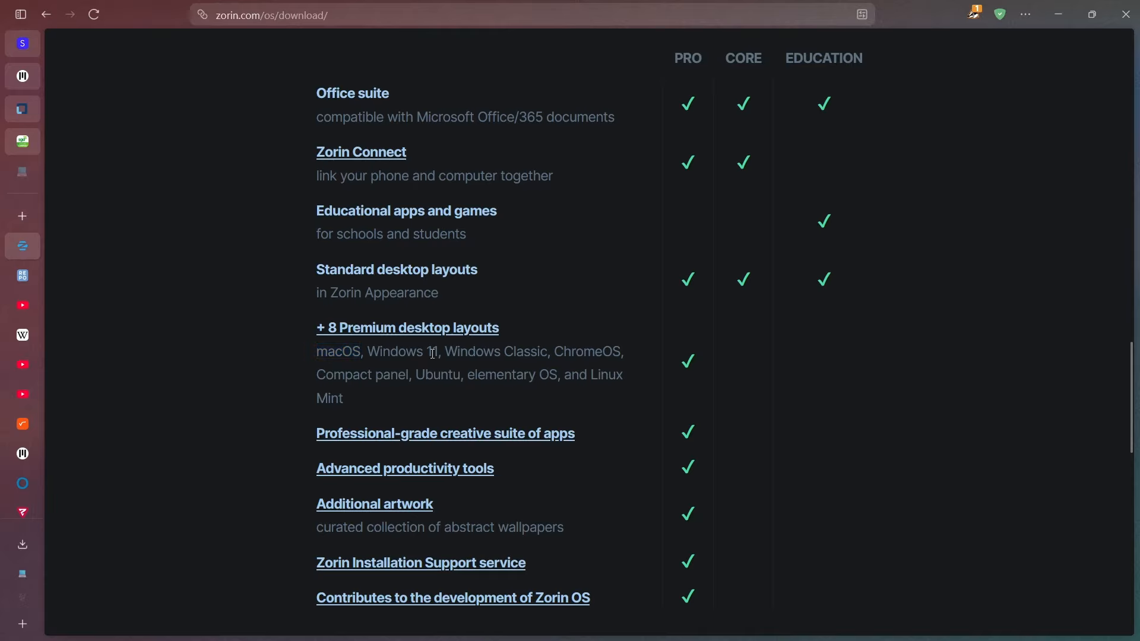
triple_click(481, 353)
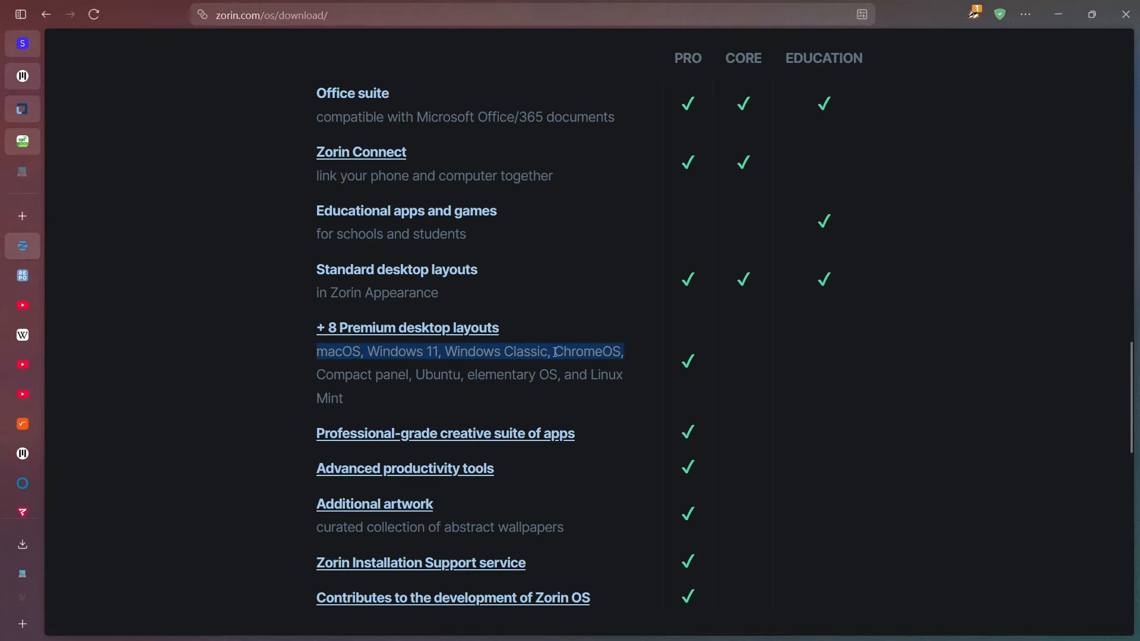
left_click(385, 378)
double_click(482, 378)
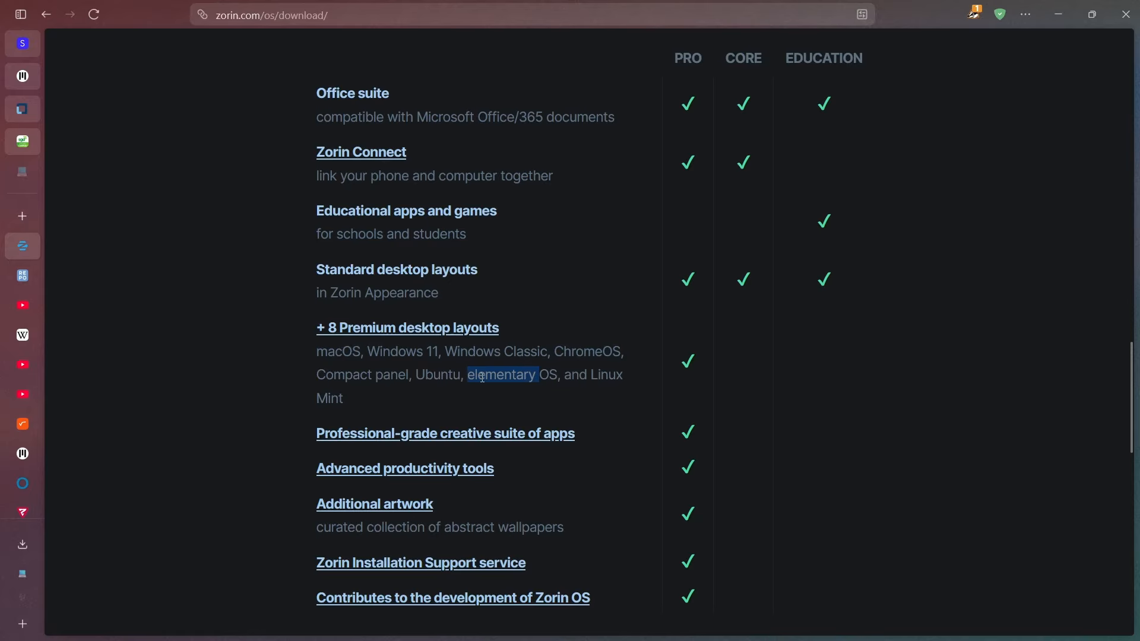
double_click(623, 378)
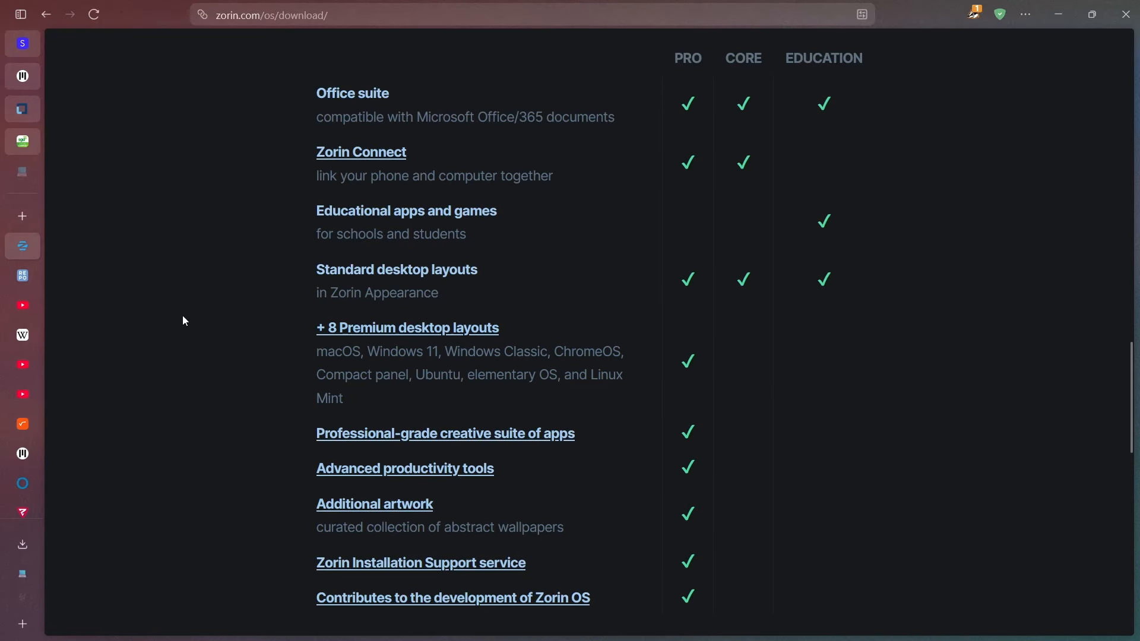
Open the page section on the professional-grade creative suite of apps from the edition comparison.
scroll(463, 338, "down", 1)
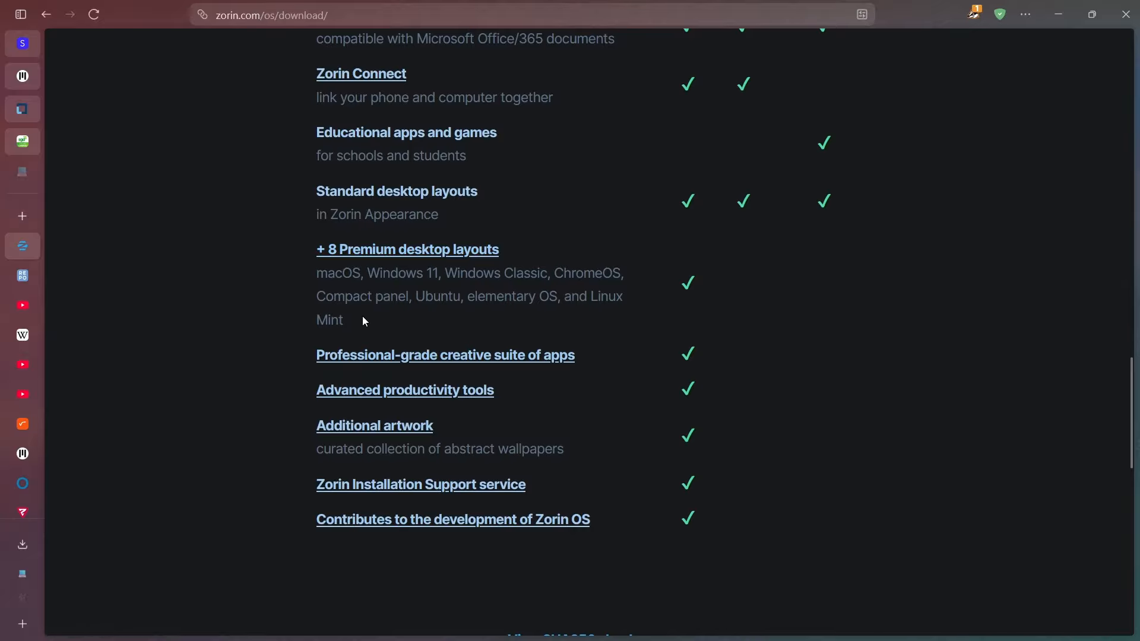
left_click_drag(258, 356, 603, 357)
left_click(604, 356)
left_click(564, 359)
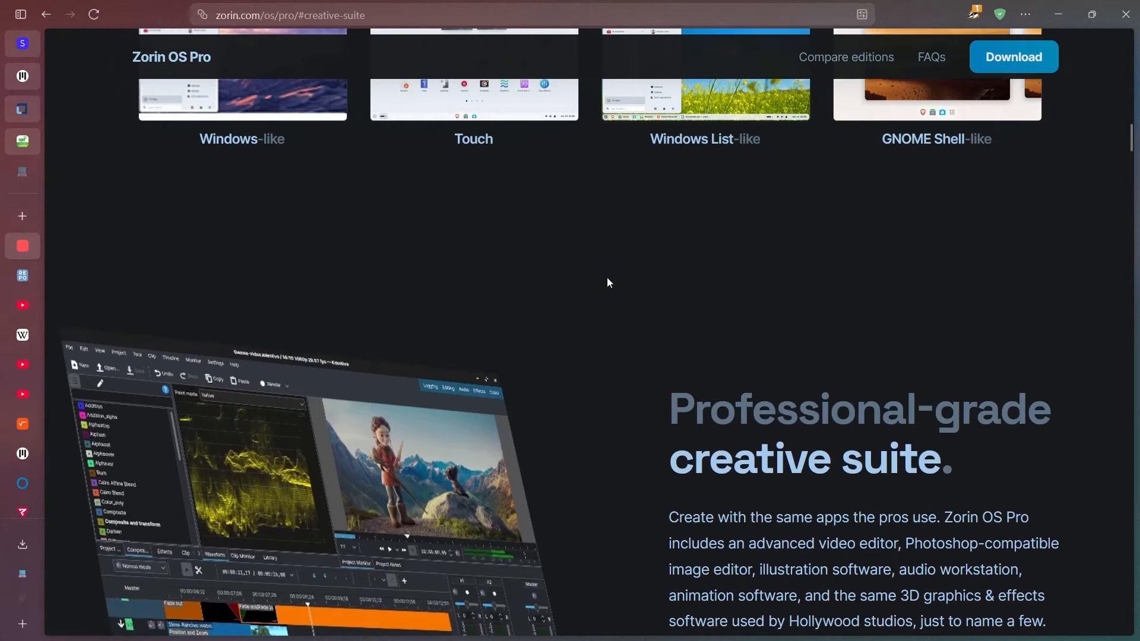
Examine the premium and standard desktop layout previews on the Zorin OS Pro page.
scroll(607, 283, "up", 15)
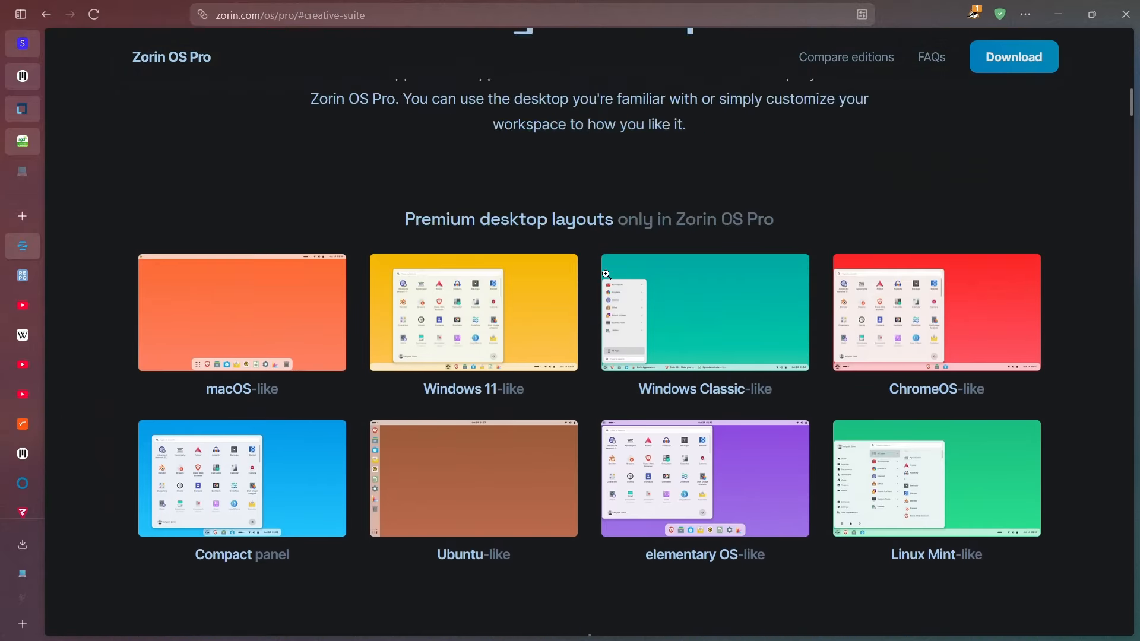
scroll(608, 274, "down", 3)
scroll(606, 273, "up", 4)
scroll(603, 272, "down", 5)
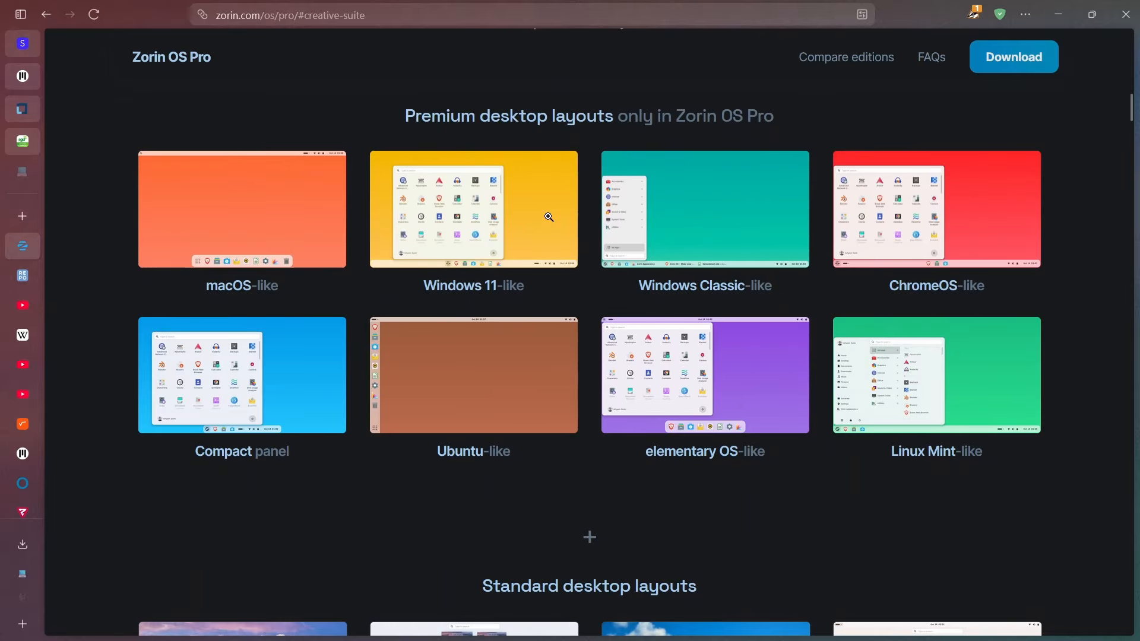
scroll(353, 402, "down", 5)
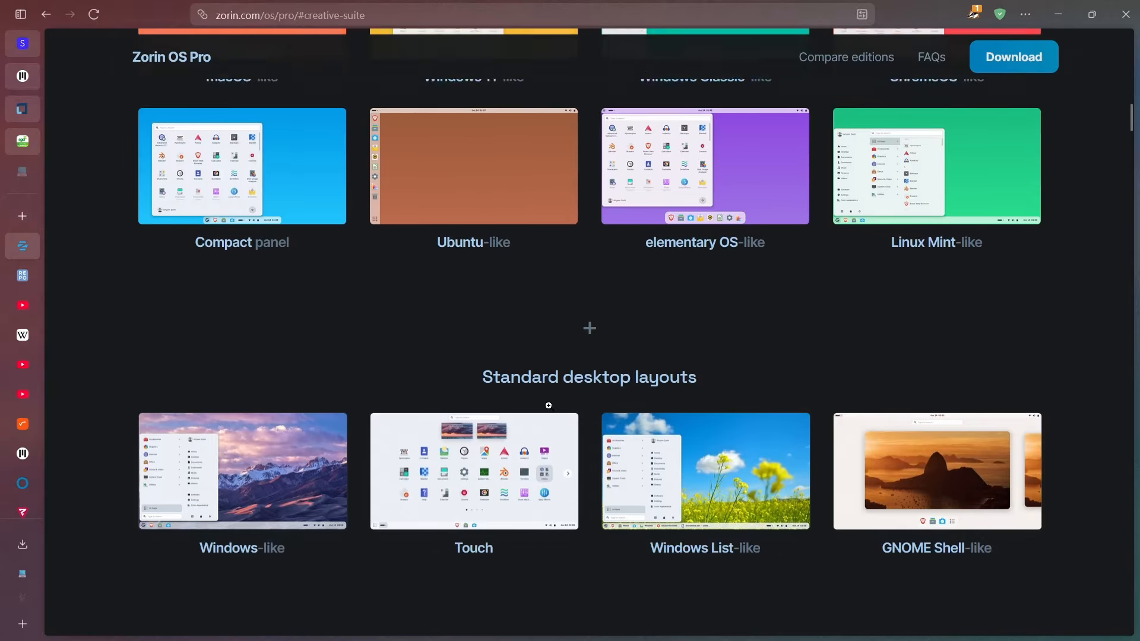
scroll(558, 244, "down", 2)
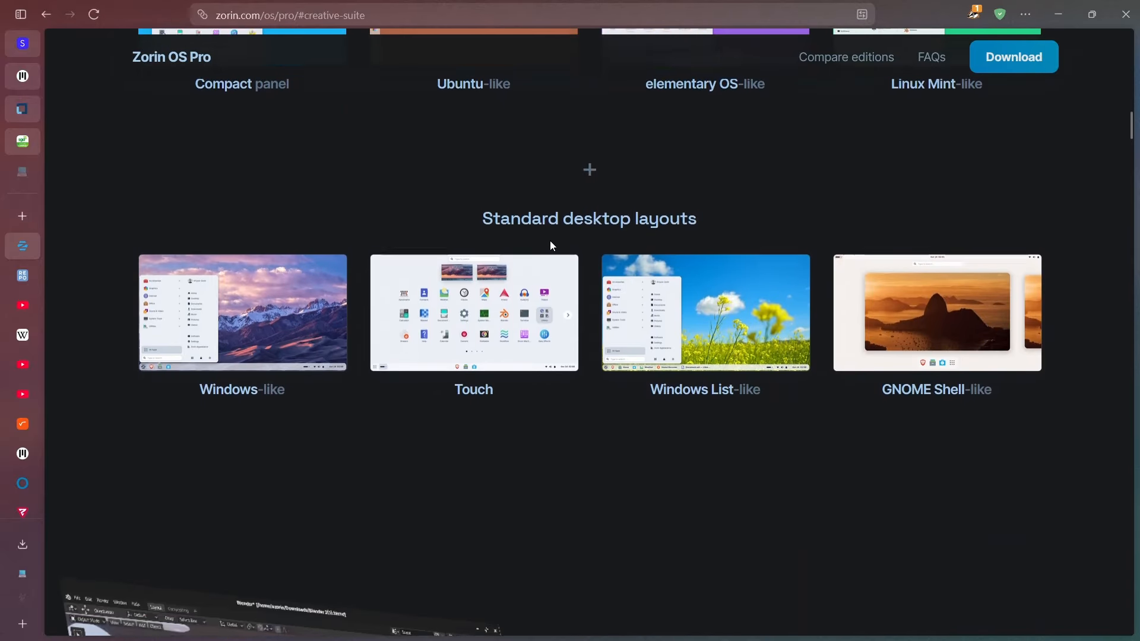
Review the creative suite description and the productivity tools sections of the Zorin OS Pro page.
scroll(488, 305, "down", 5)
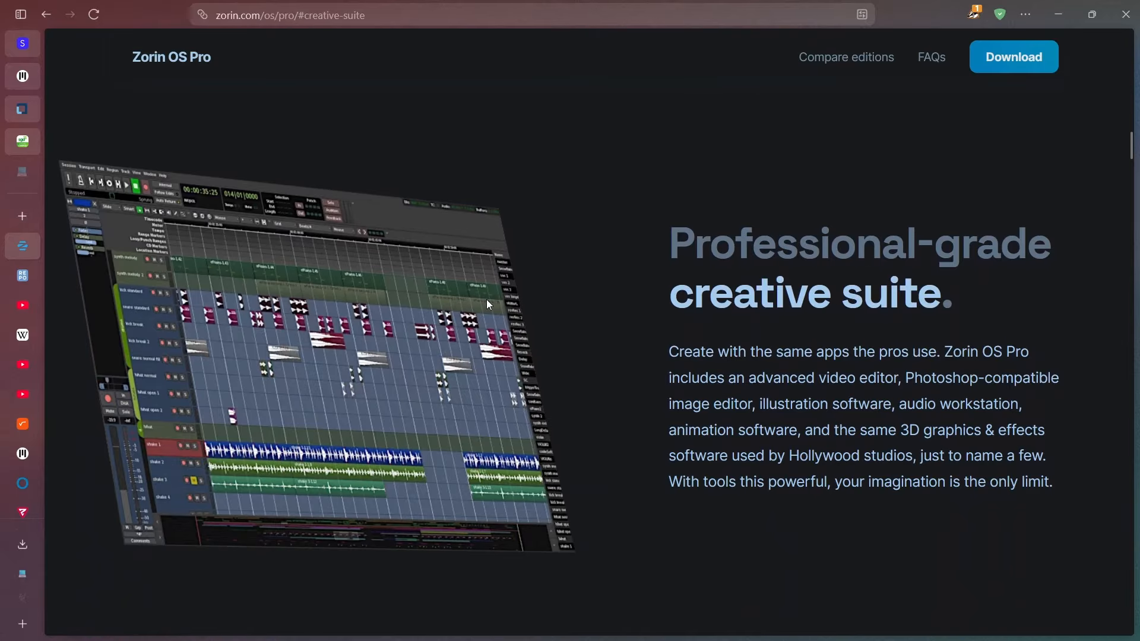
scroll(488, 304, "down", 5)
scroll(488, 303, "up", 4)
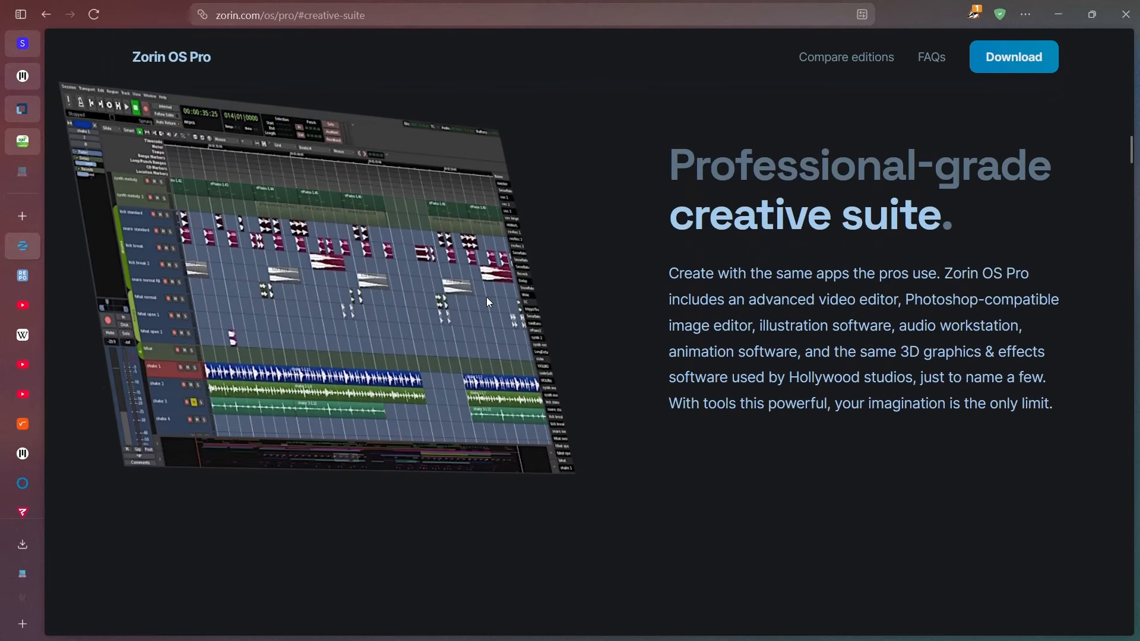
scroll(489, 303, "down", 20)
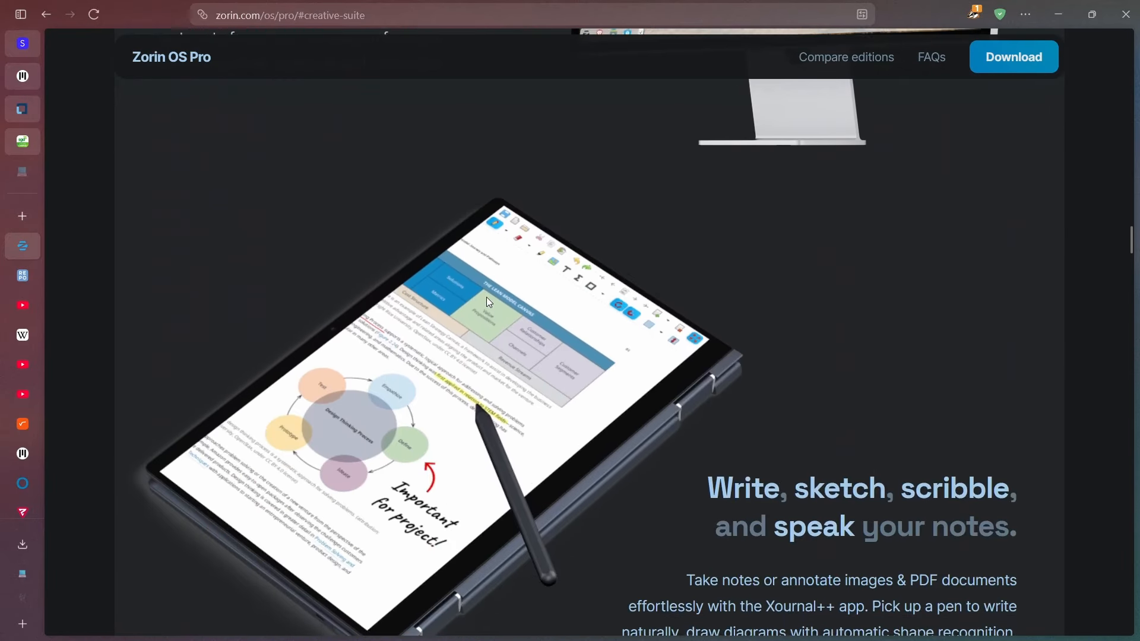
scroll(489, 303, "down", 20)
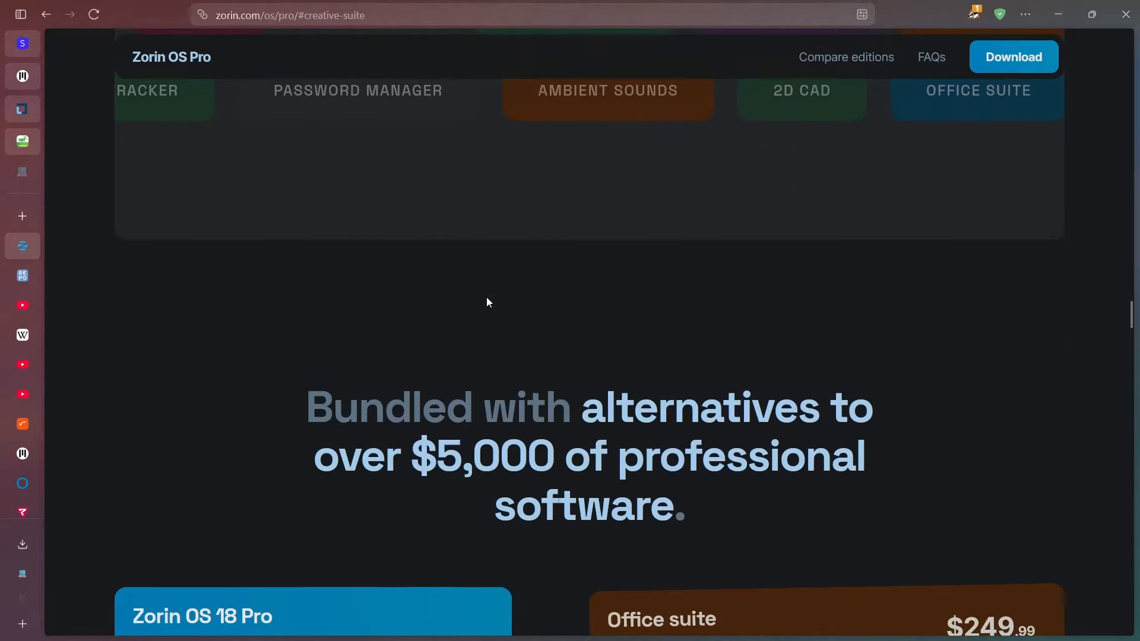
Examine the price comparison between Zorin OS 18 Pro and the professional software it offers alternatives to.
scroll(487, 298, "up", 4)
scroll(487, 298, "down", 14)
scroll(487, 298, "up", 7)
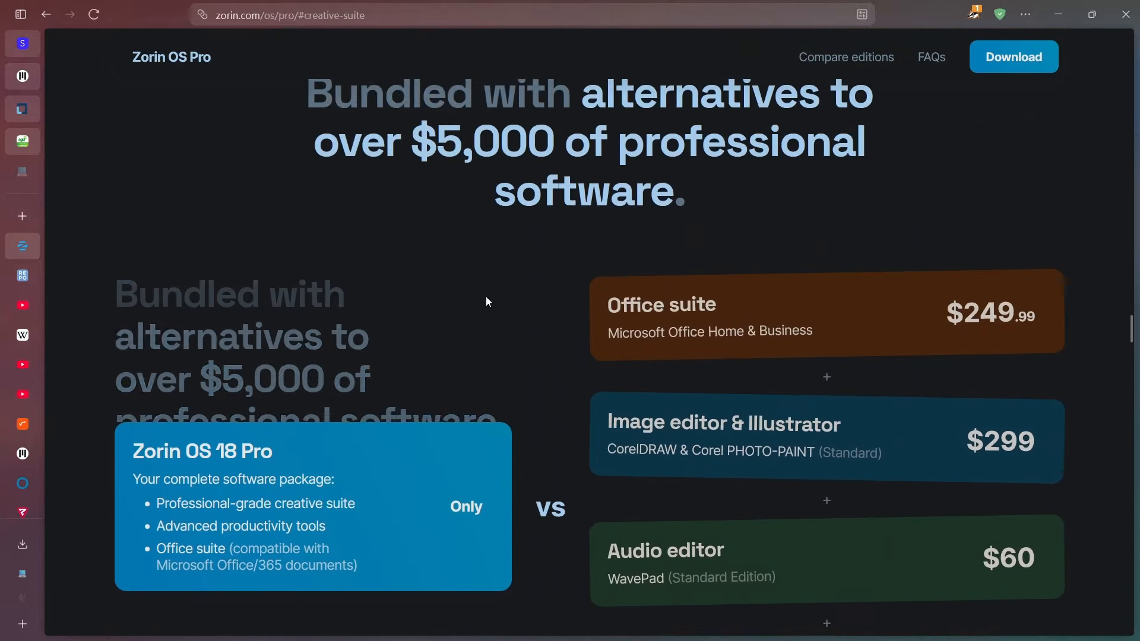
scroll(468, 387, "down", 3)
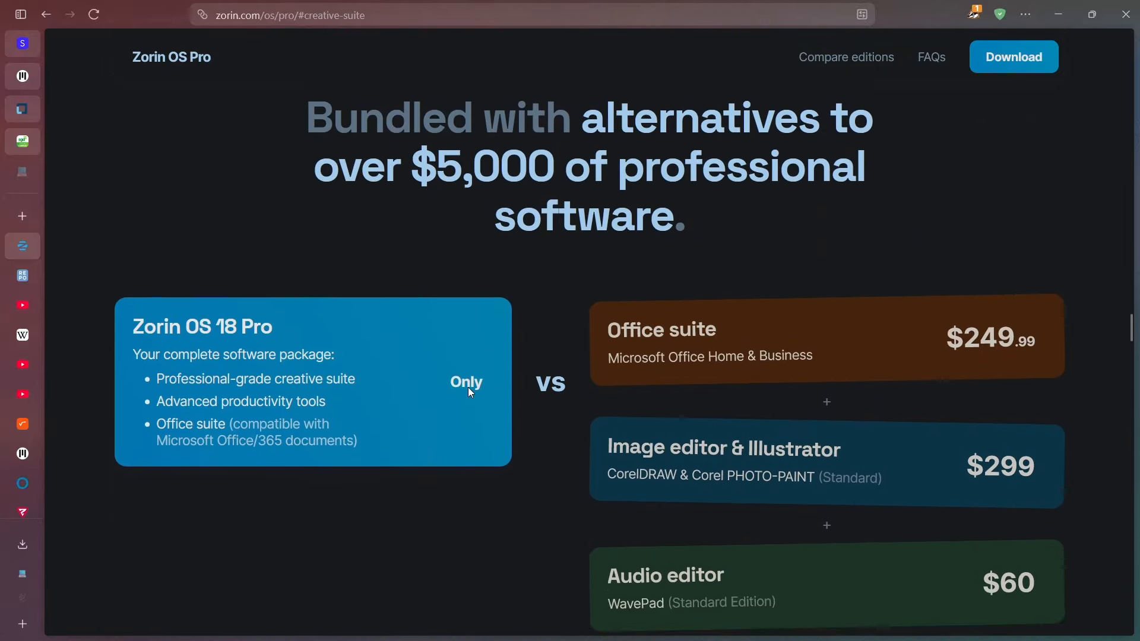
scroll(468, 387, "down", 10)
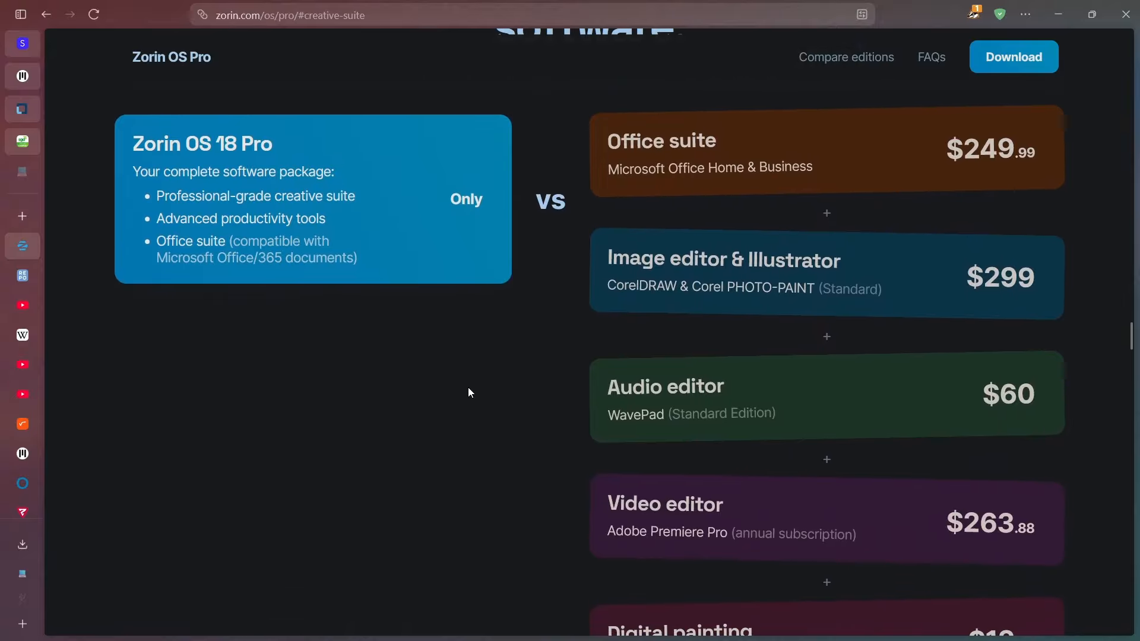
scroll(471, 392, "down", 20)
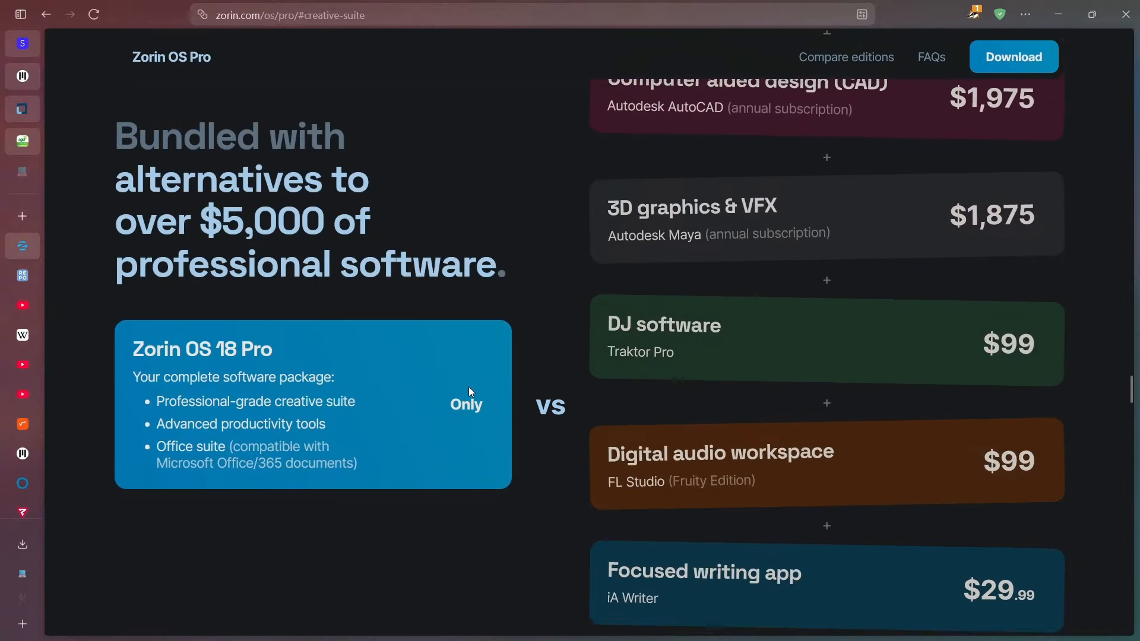
Look over the customer quotes, the Pro and Core comparison and the section on contributing to Zorin OS development.
scroll(469, 387, "down", 15)
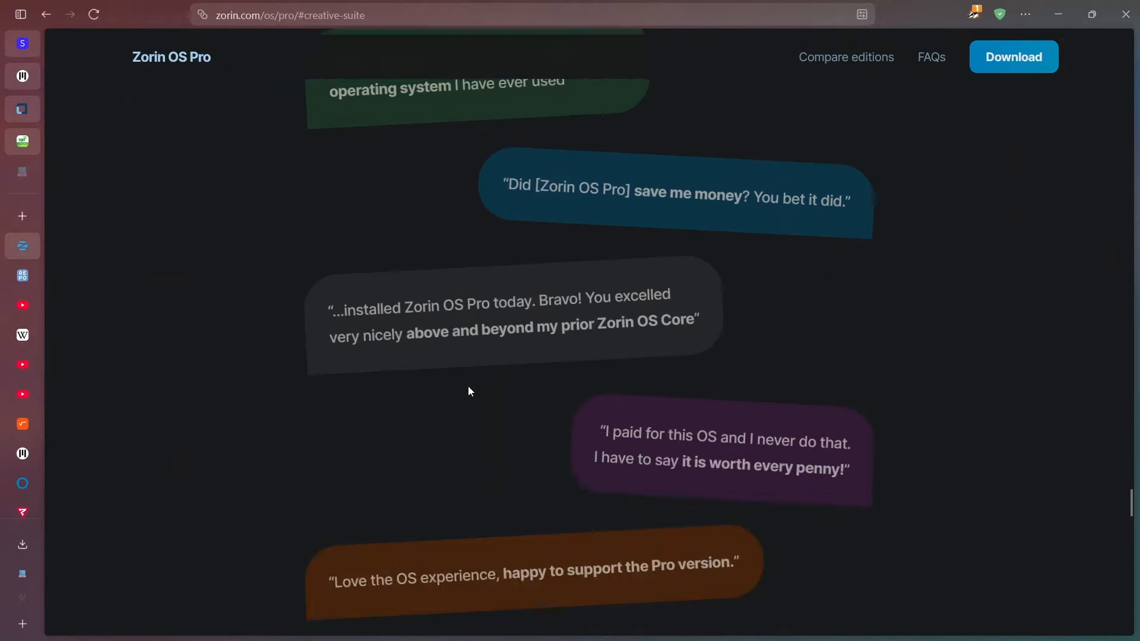
scroll(469, 384, "up", 5)
scroll(469, 385, "up", 5)
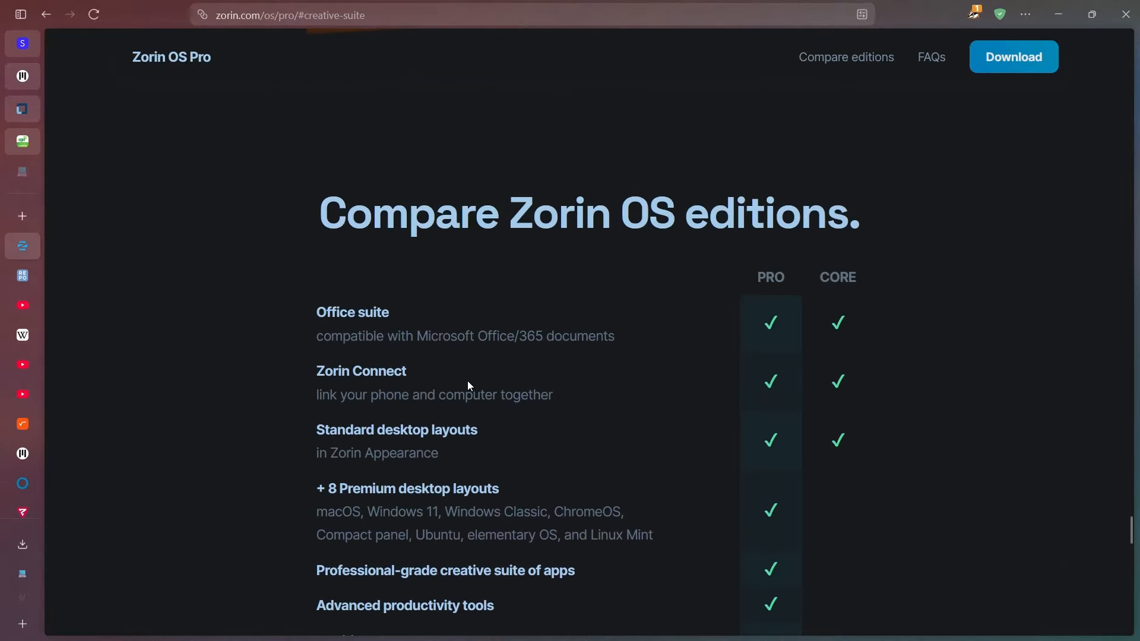
scroll(590, 352, "up", 10)
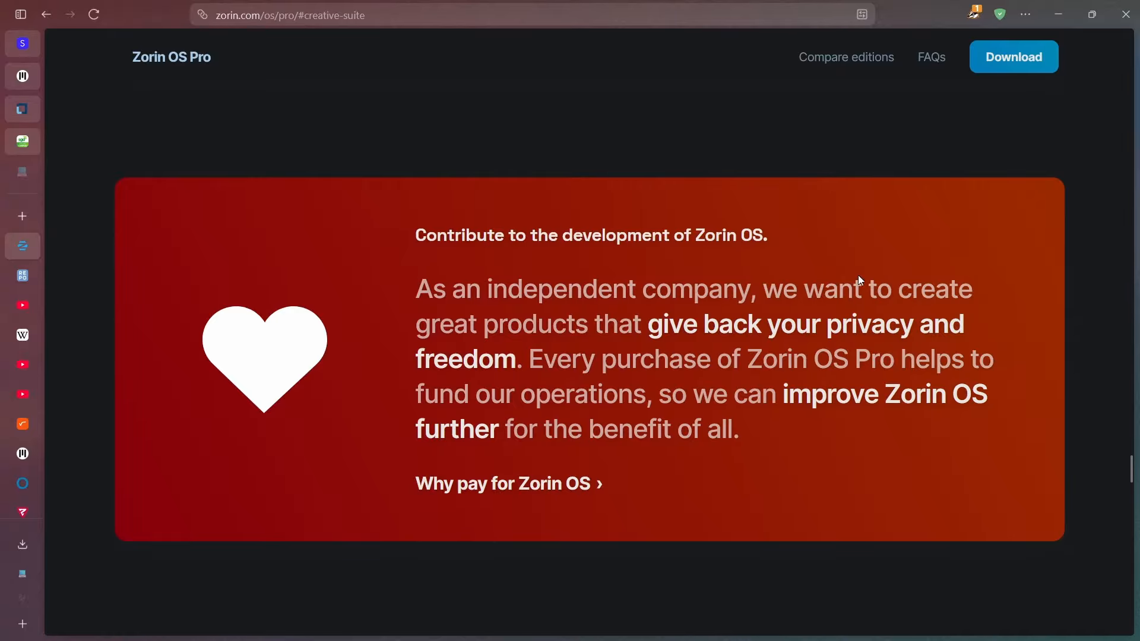
Switch to the Zorin OS virtual machine in VirtualBox and confirm writing the partition changes to the disk.
mouse_move(846, 631)
left_click(739, 634)
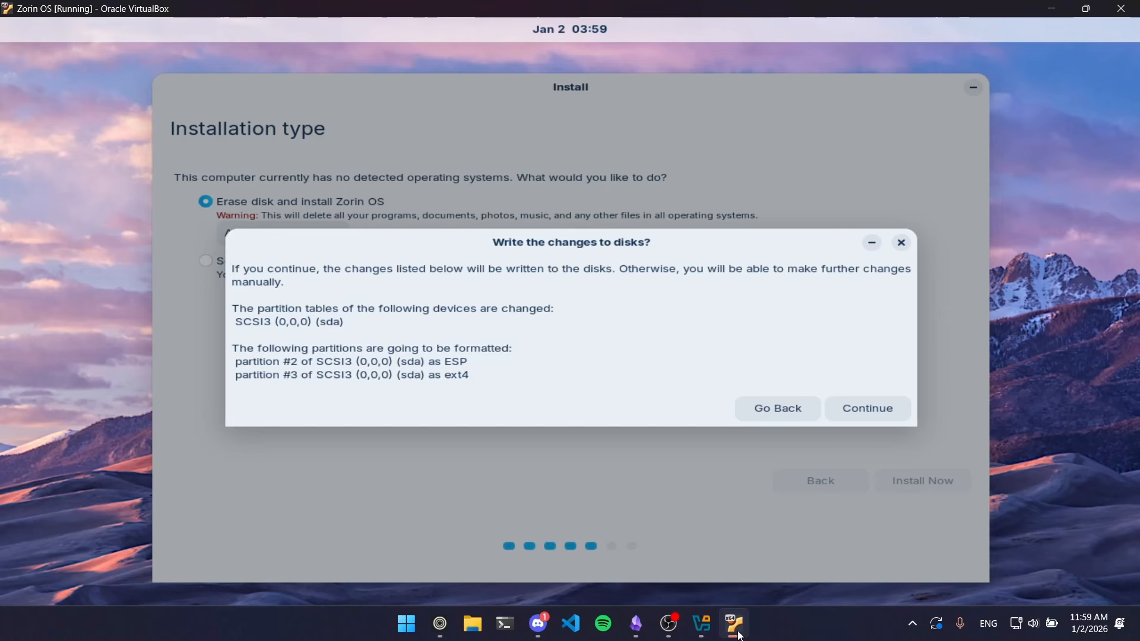
left_click(864, 406)
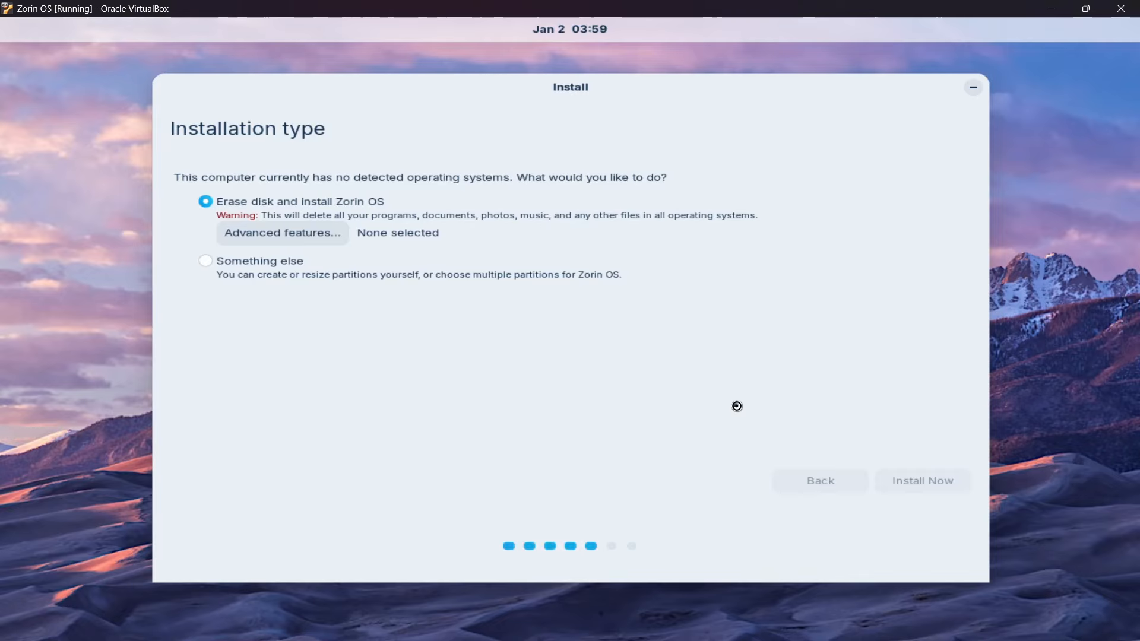
Return to the browser and look back through the Zorin OS Pro page from the contribution section to the creative suite.
mouse_move(430, 635)
left_click(438, 615)
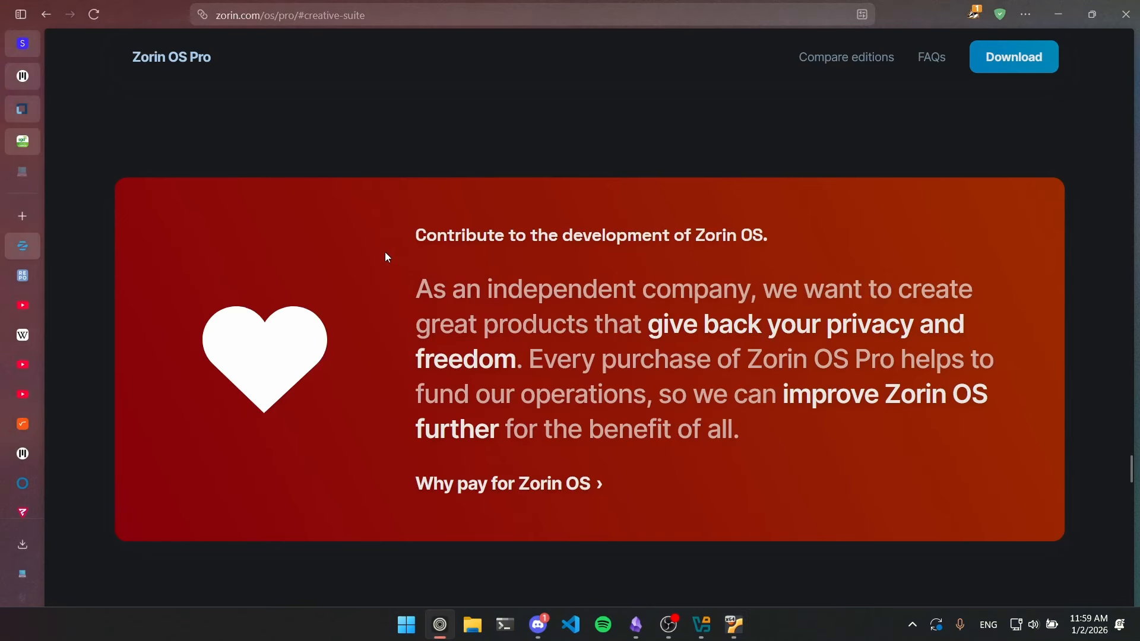
scroll(393, 220, "up", 15)
scroll(397, 218, "up", 20)
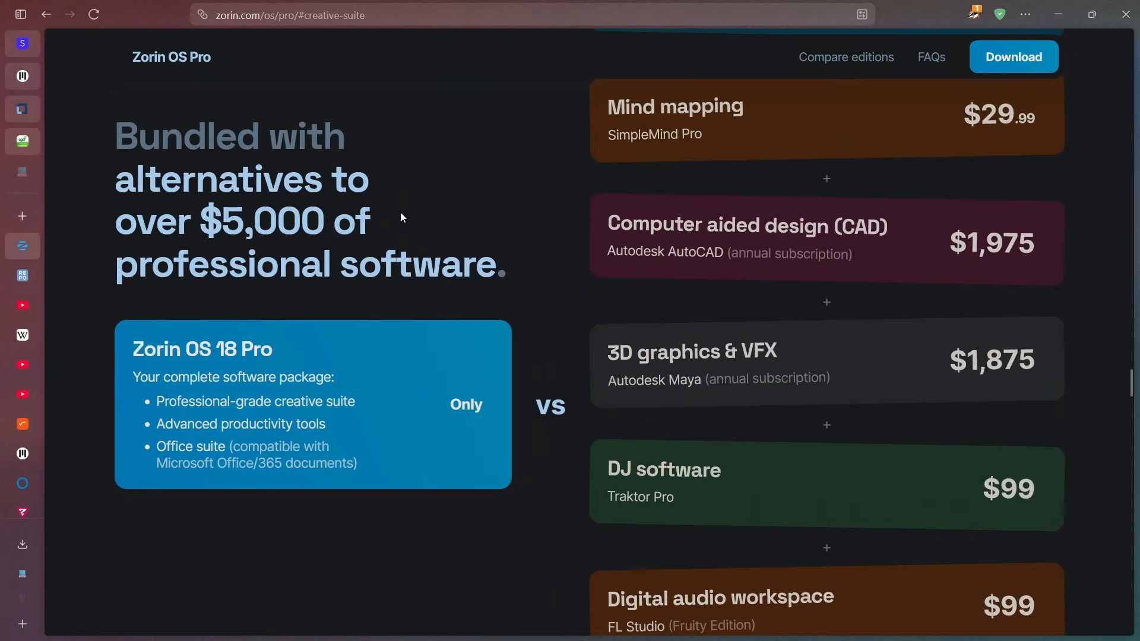
scroll(317, 191, "up", 20)
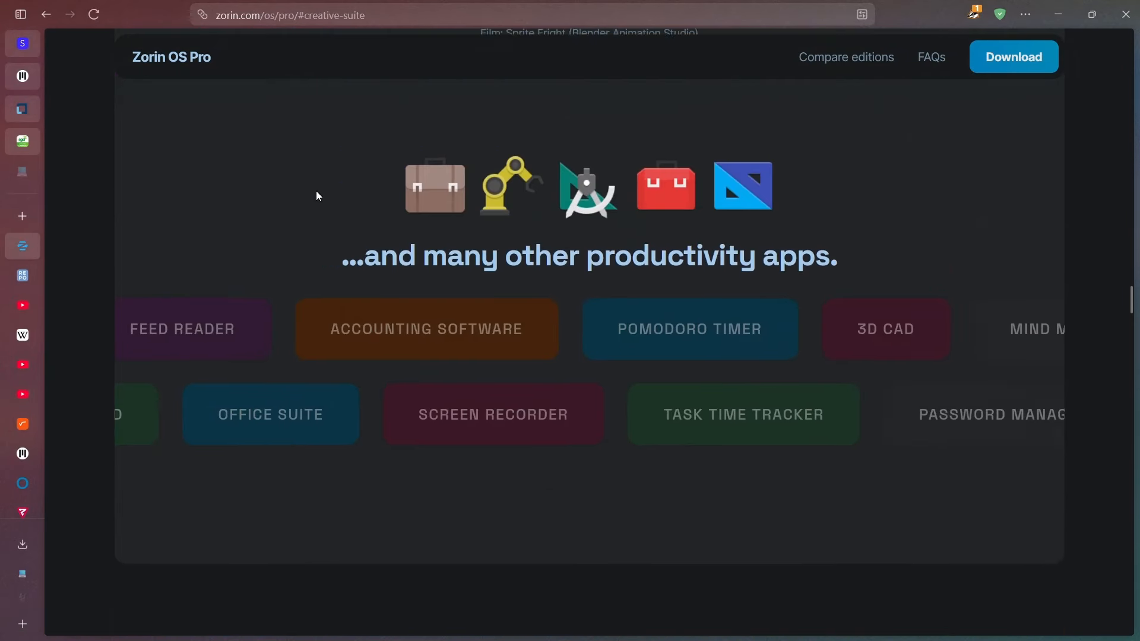
scroll(317, 192, "up", 20)
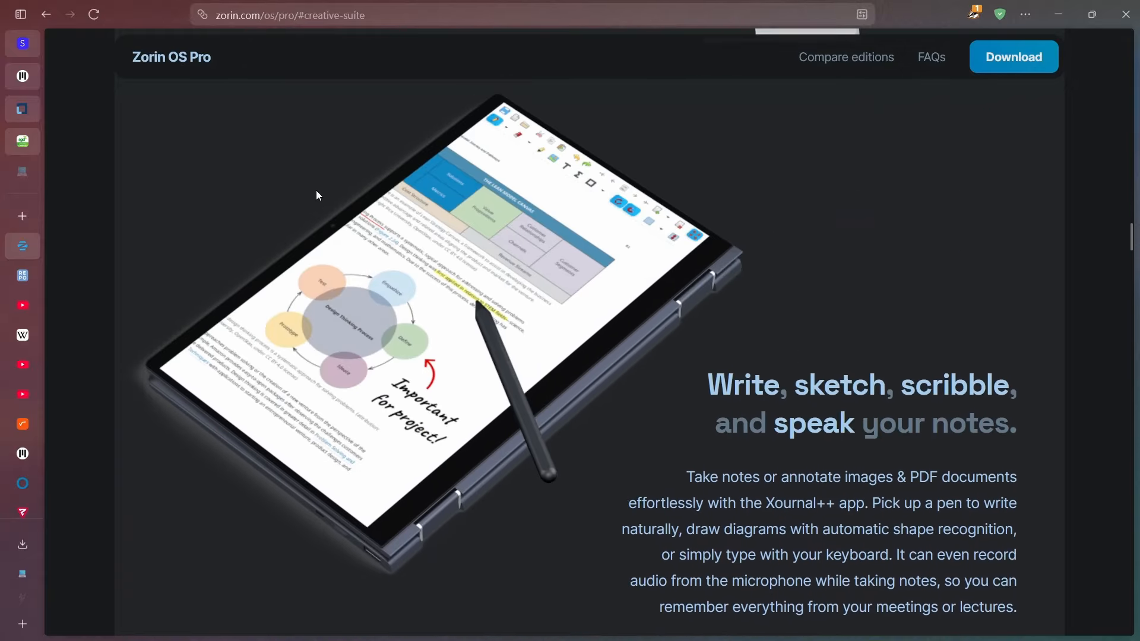
scroll(325, 178, "up", 20)
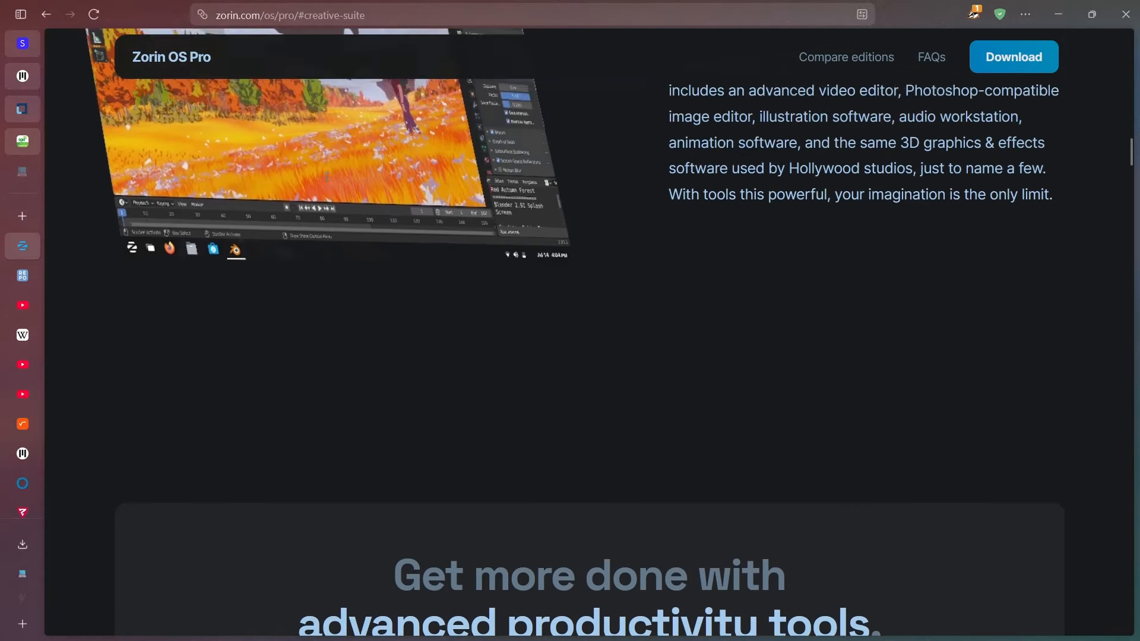
scroll(458, 179, "up", 6)
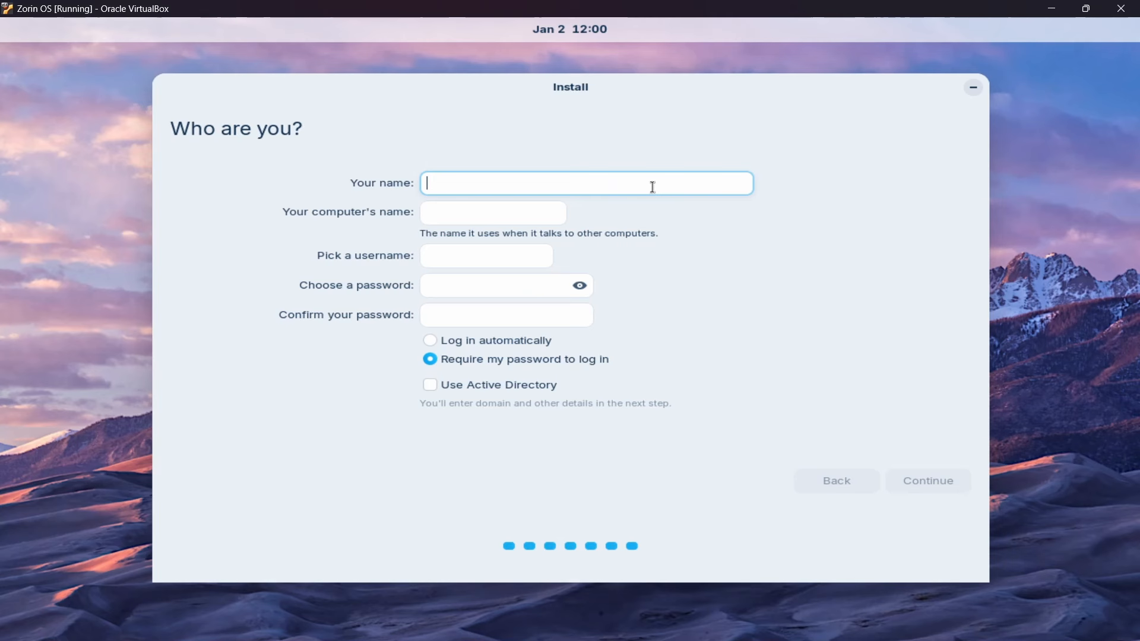
Enter the user's name and account password in the installer, and expand the file-copying details.
type("Ga")
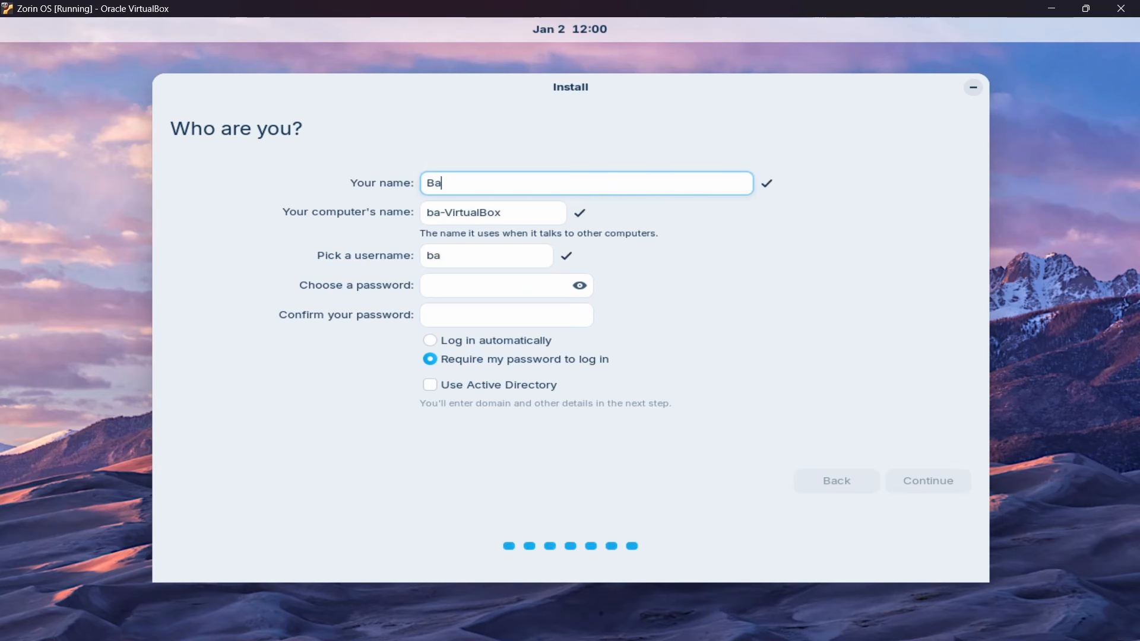
key("BackSpace")
key("BackSpace")
type("Gabe")
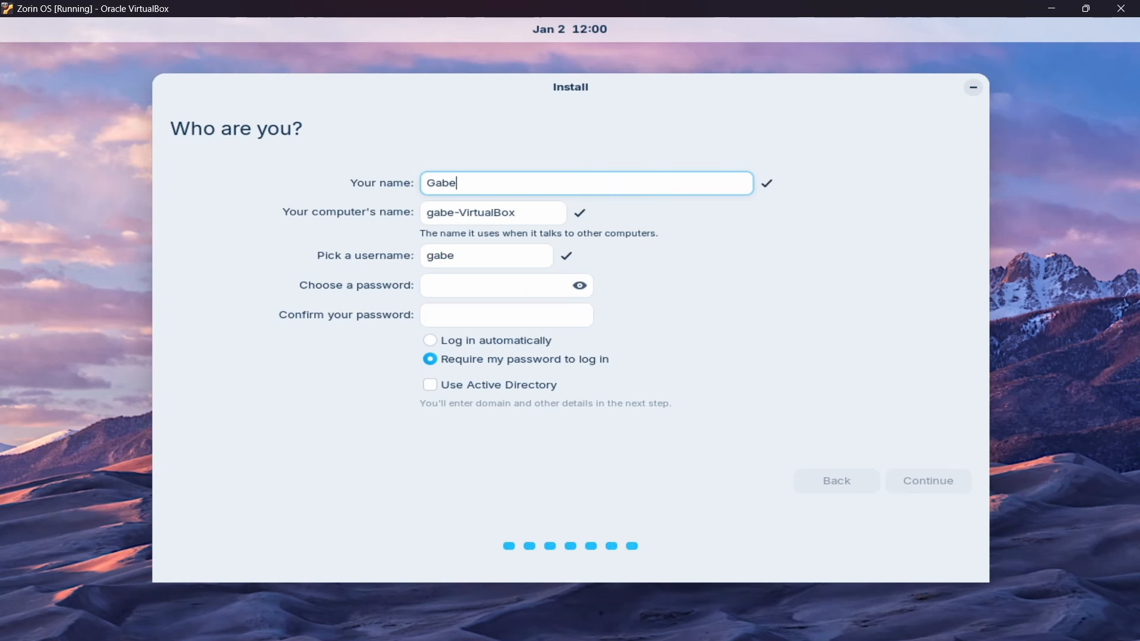
left_click(492, 283)
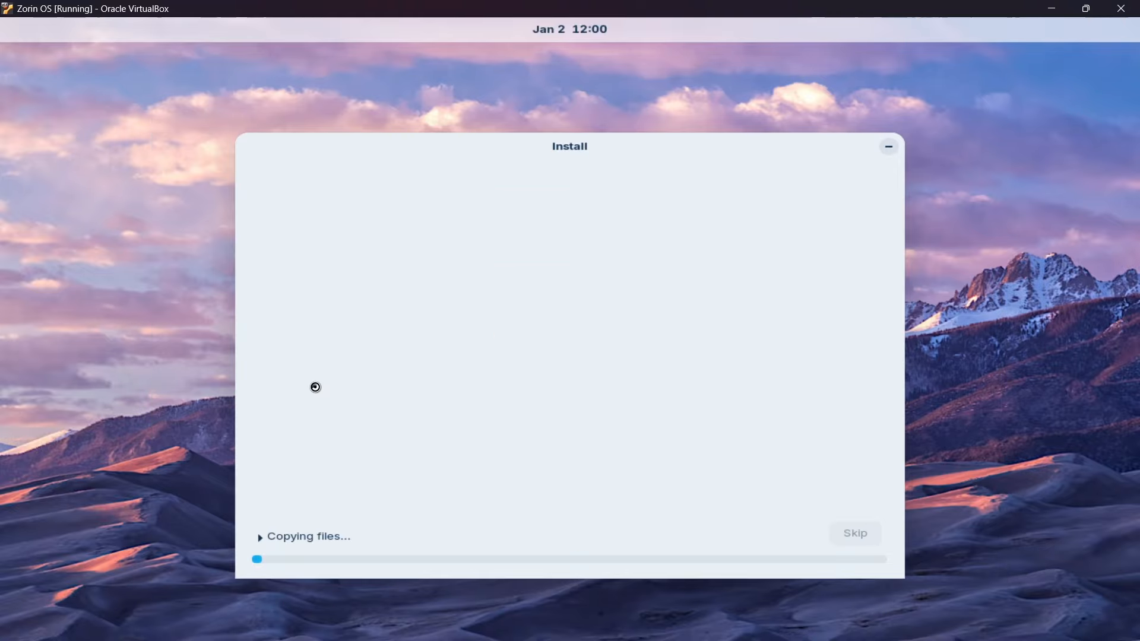
left_click(260, 537)
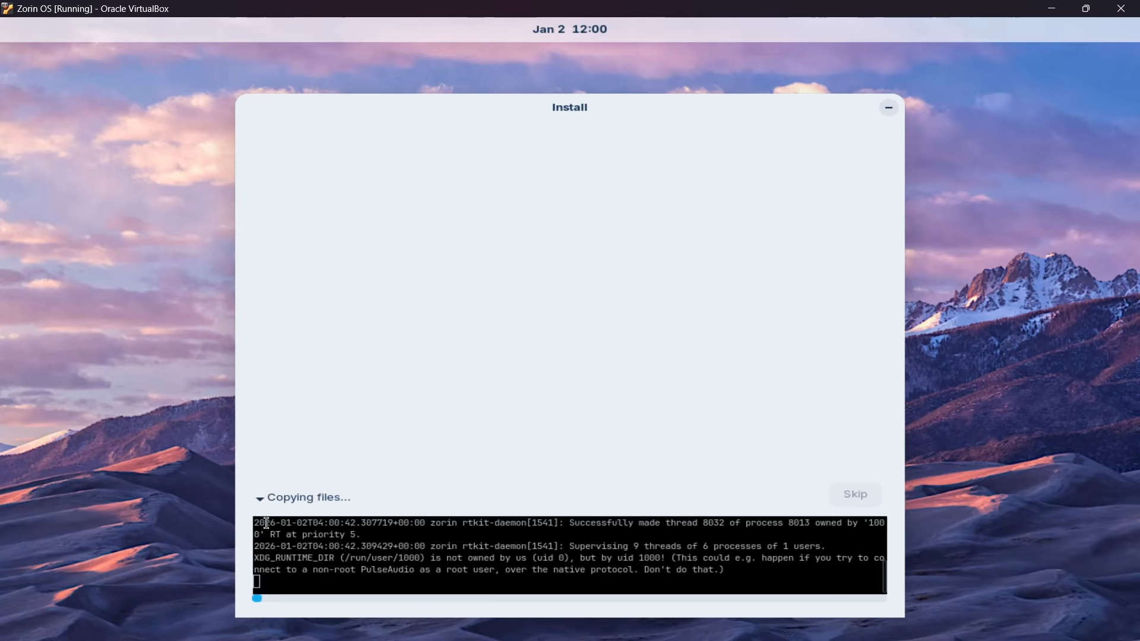
Collapse the file-copying details, let the installation finish, and confirm removal of the installation medium to restart the virtual machine.
left_click(262, 504)
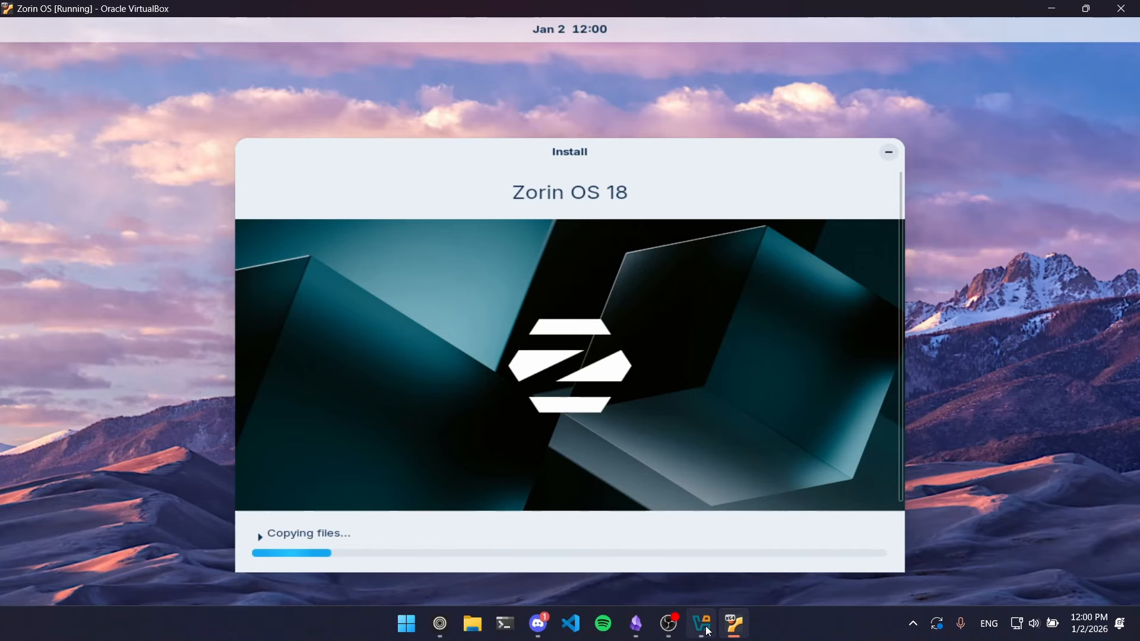
mouse_move(708, 631)
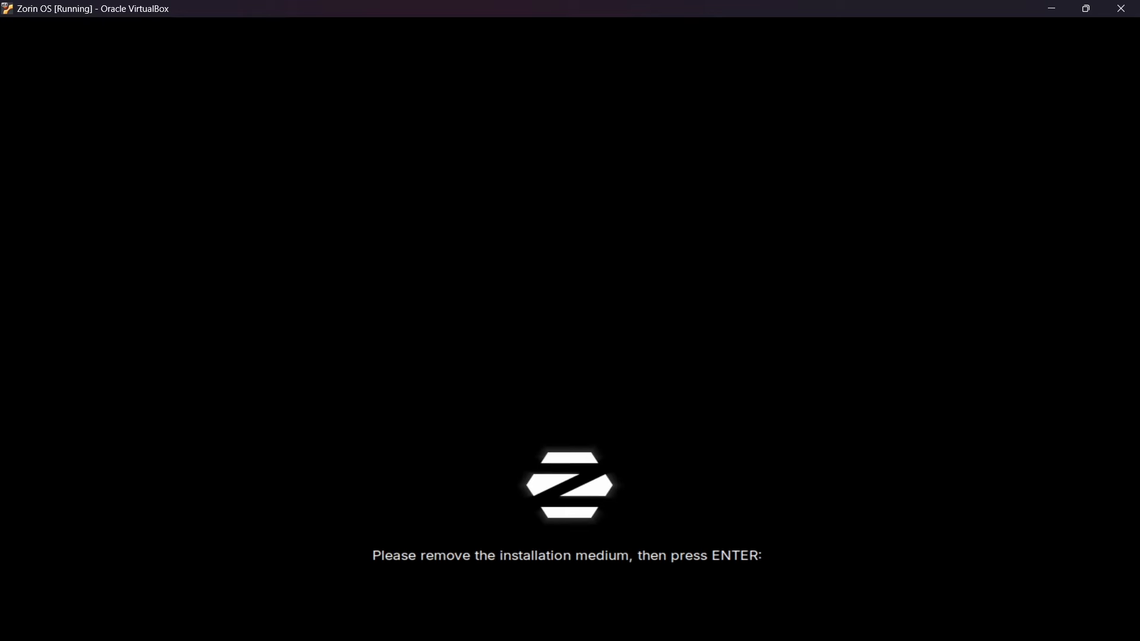
key("Return")
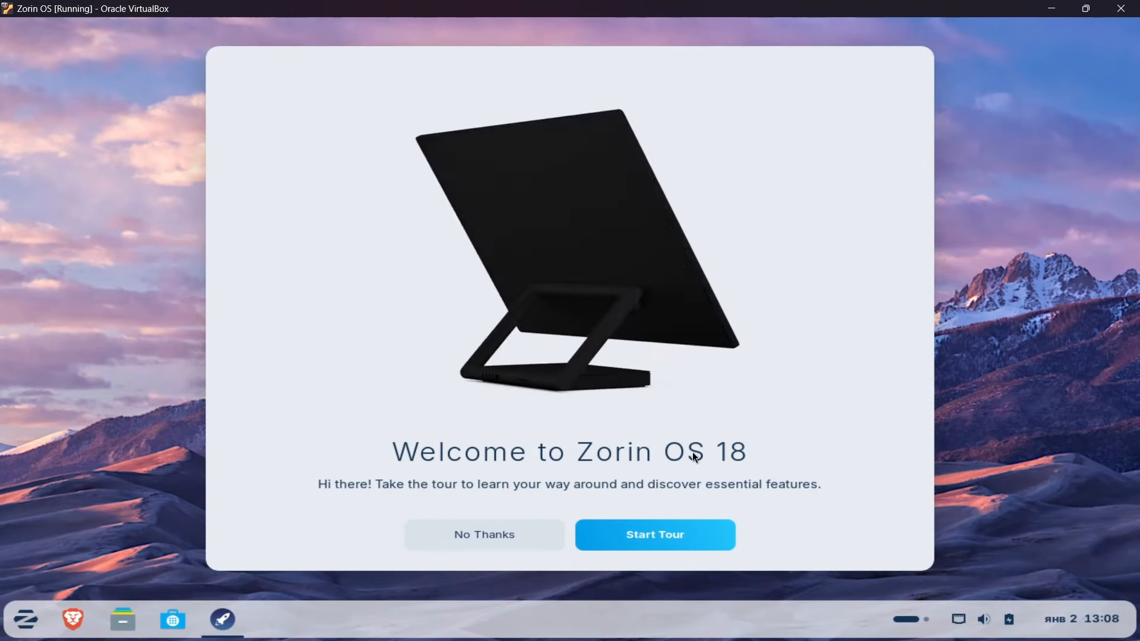
Start the Zorin OS 18 welcome tour, look at the app menu, and advance to the desktop look page.
left_click(683, 535)
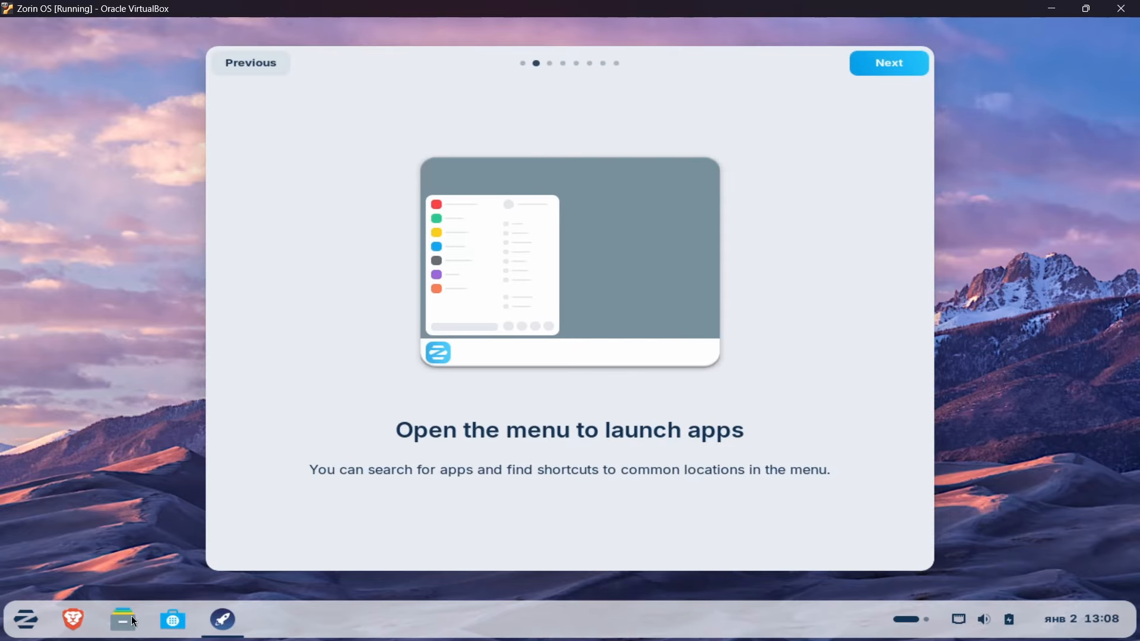
left_click(39, 620)
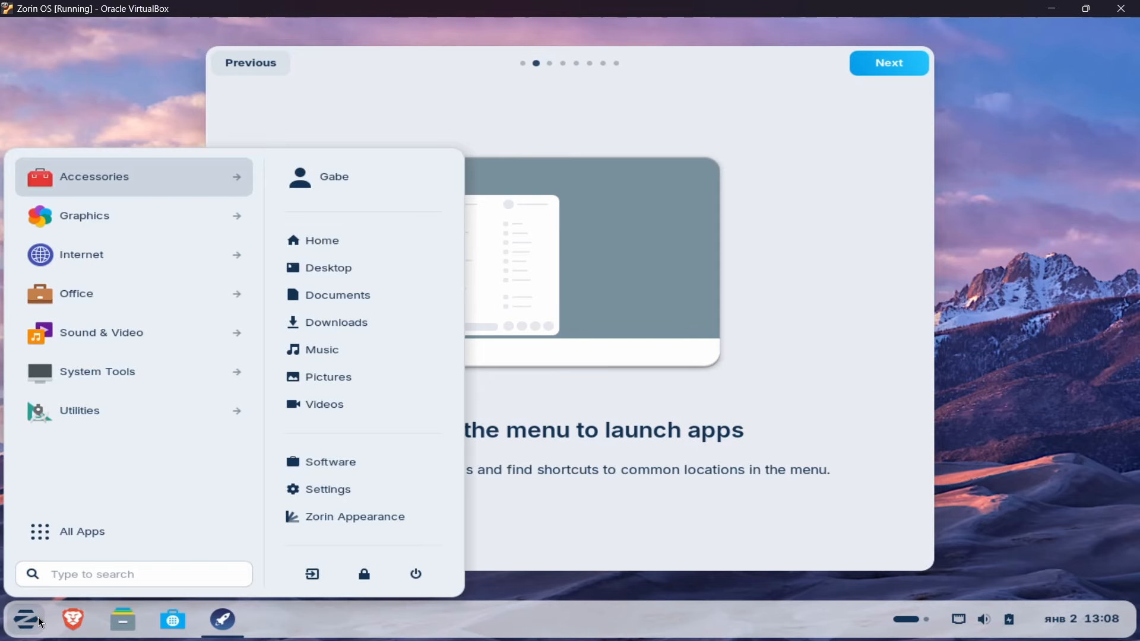
left_click(38, 621)
left_click(889, 63)
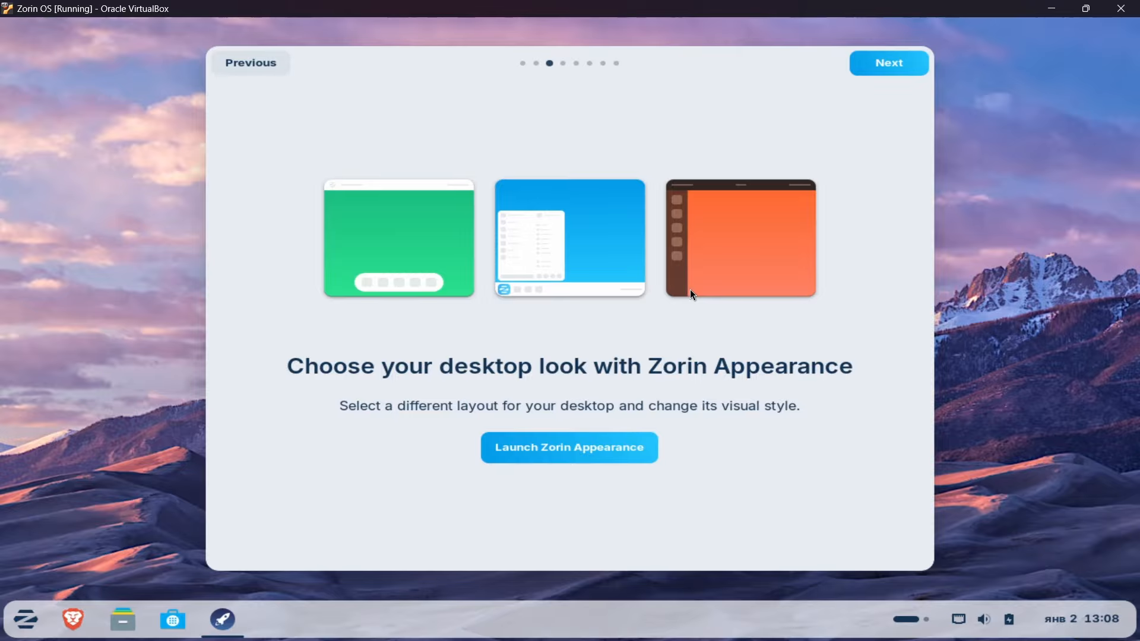
Launch Zorin Appearance from the tour, try the other three free desktop layouts, and return to the first one.
left_click(690, 290)
scroll(675, 201, "down", 3)
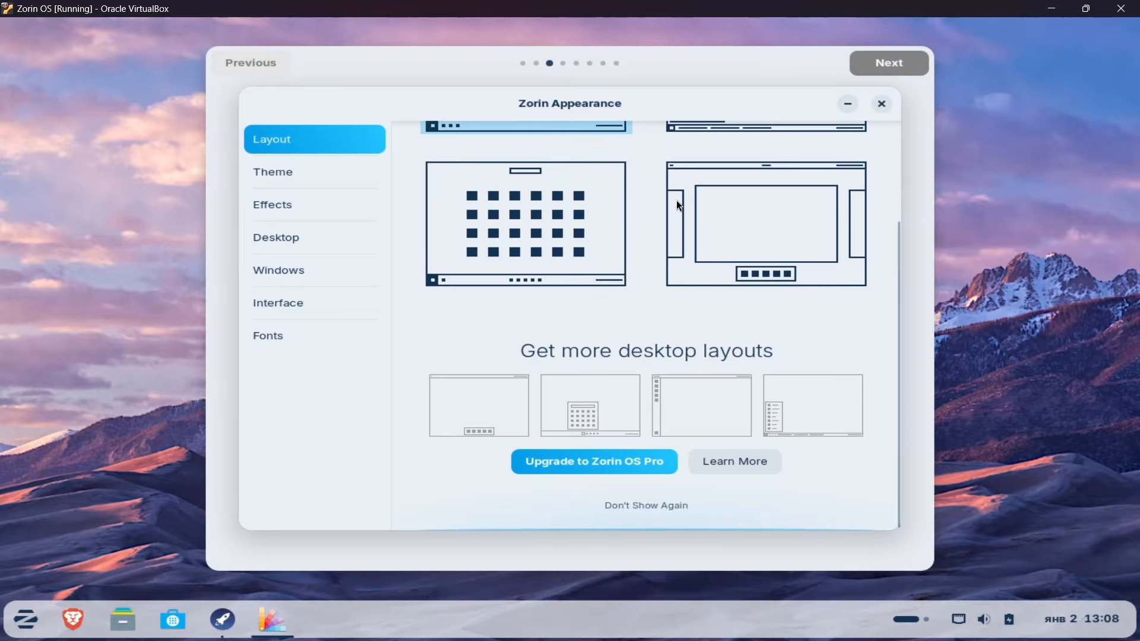
scroll(623, 354, "up", 3)
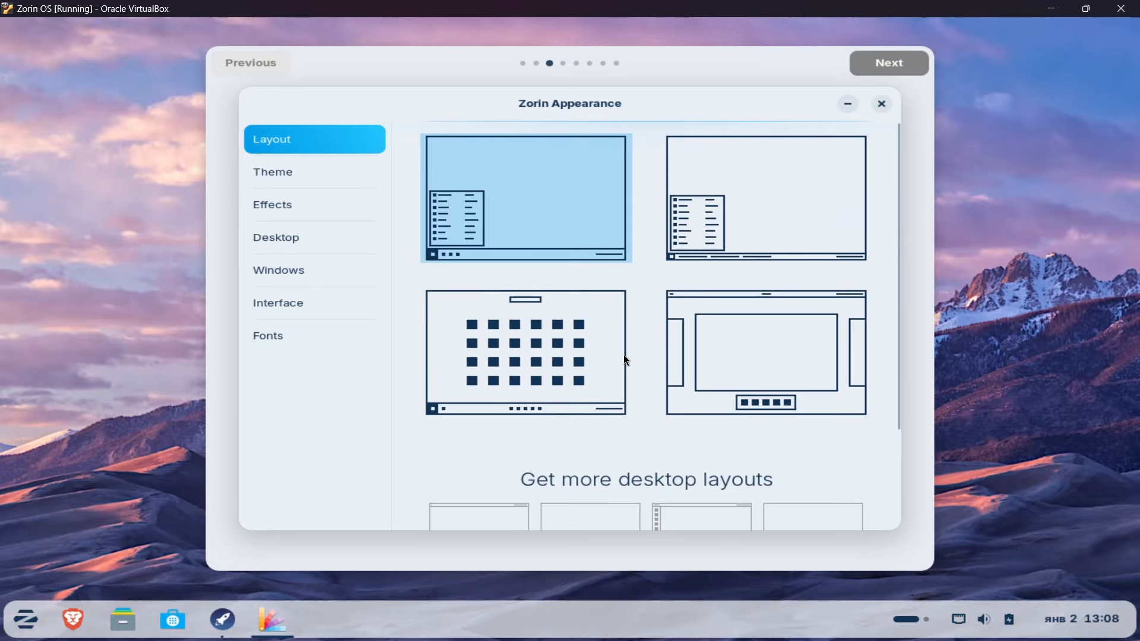
left_click(733, 202)
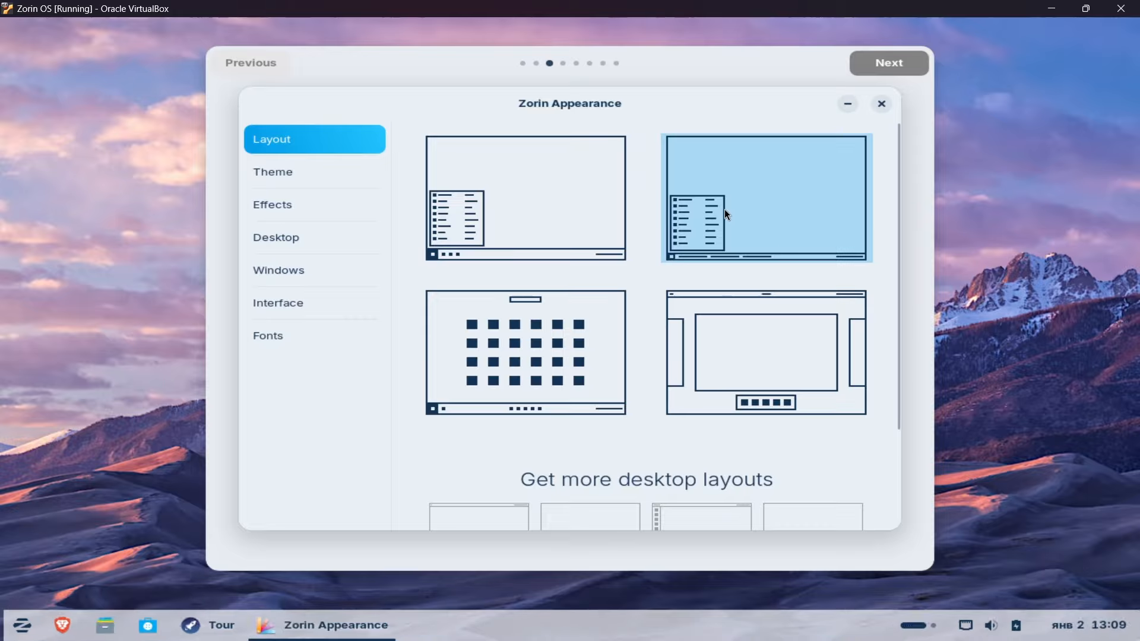
left_click(533, 198)
left_click(531, 397)
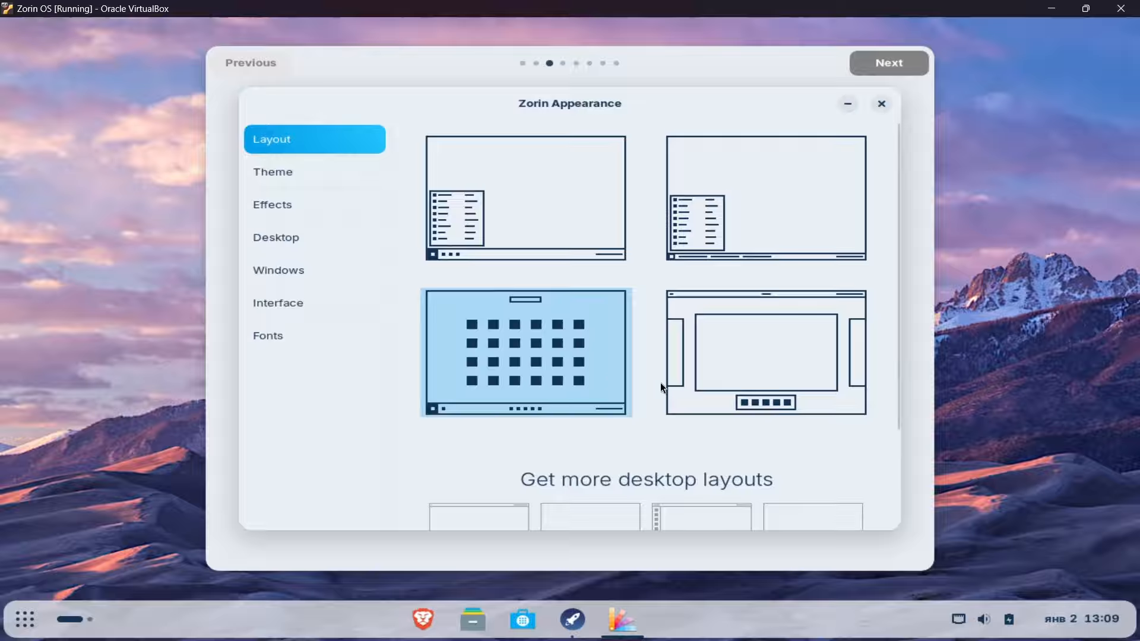
left_click(742, 391)
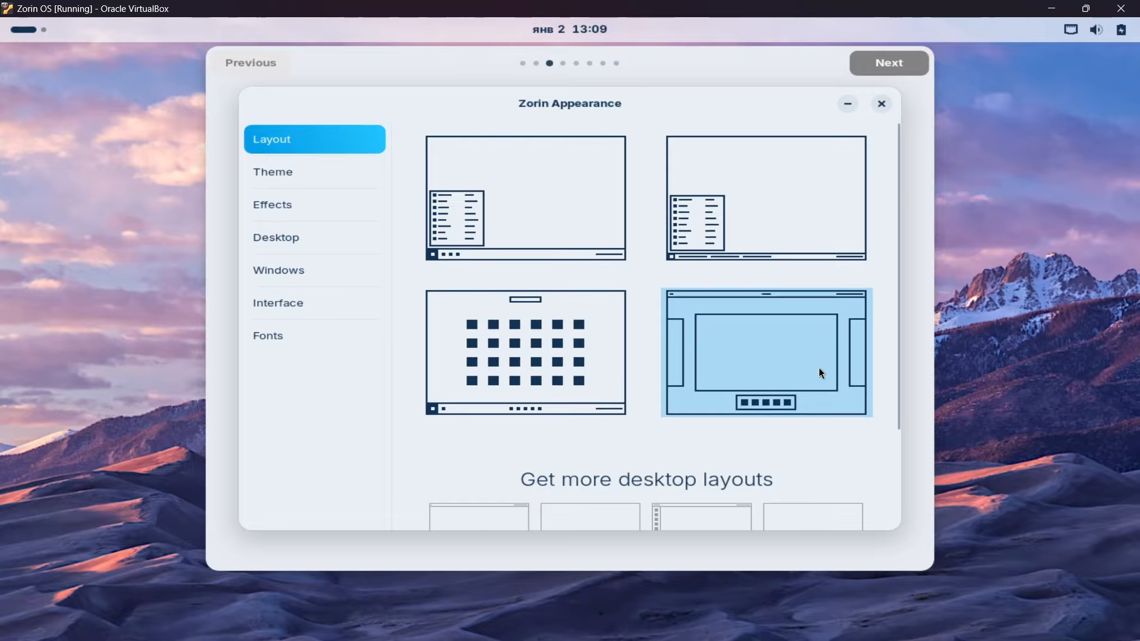
left_click(545, 215)
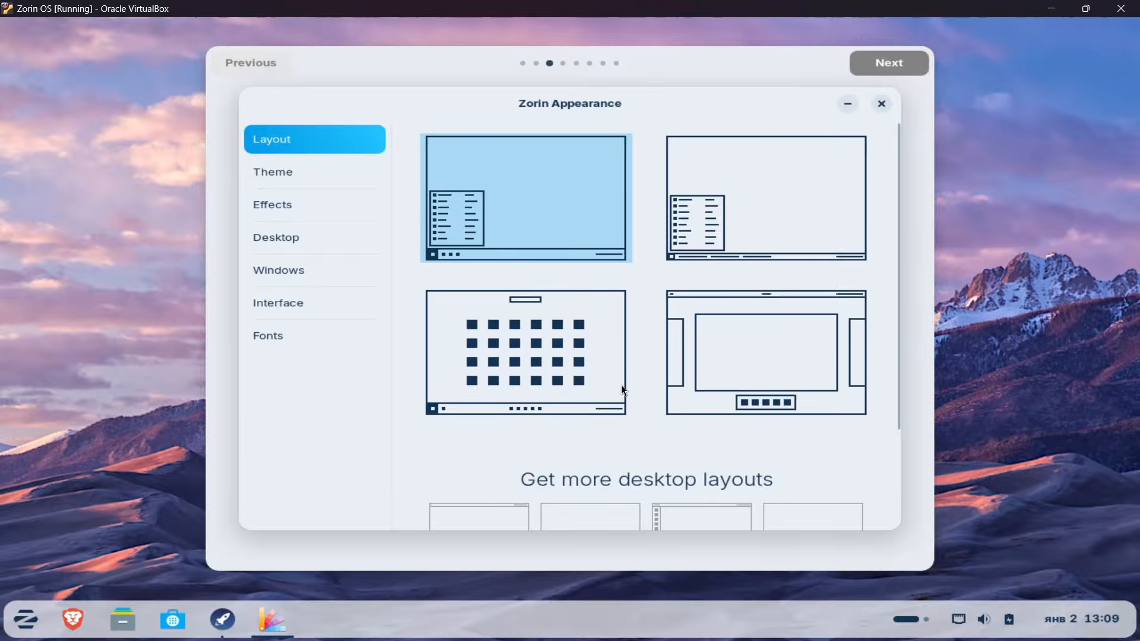
Continue the tour past the Guest Additions, online accounts and Zorin Connect pages, and launch Software.
left_click(888, 64)
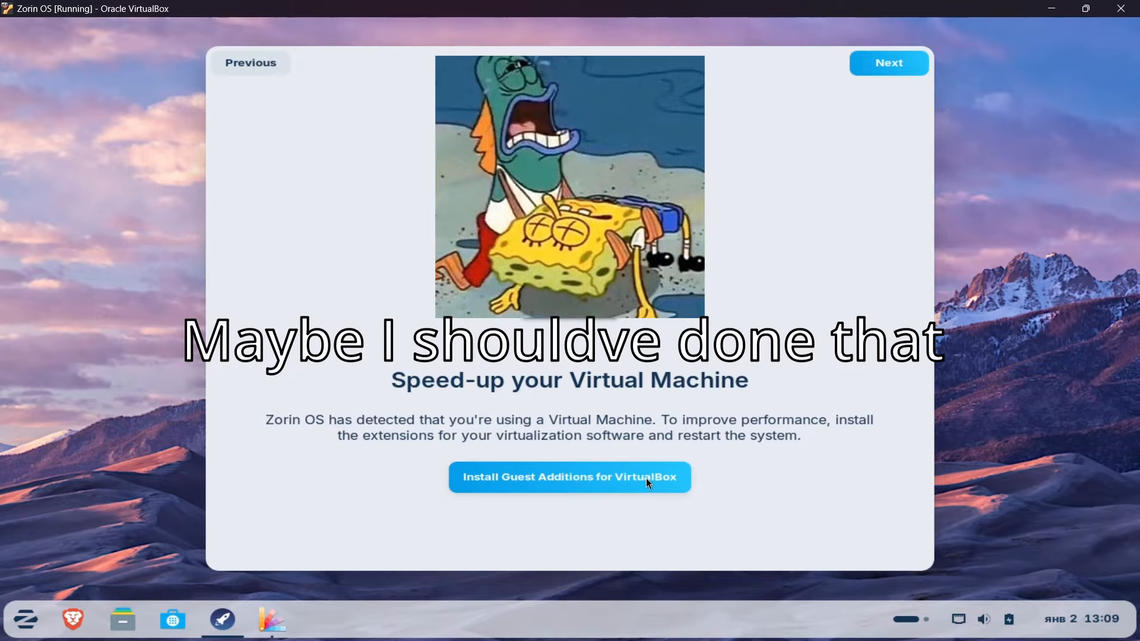
left_click(880, 73)
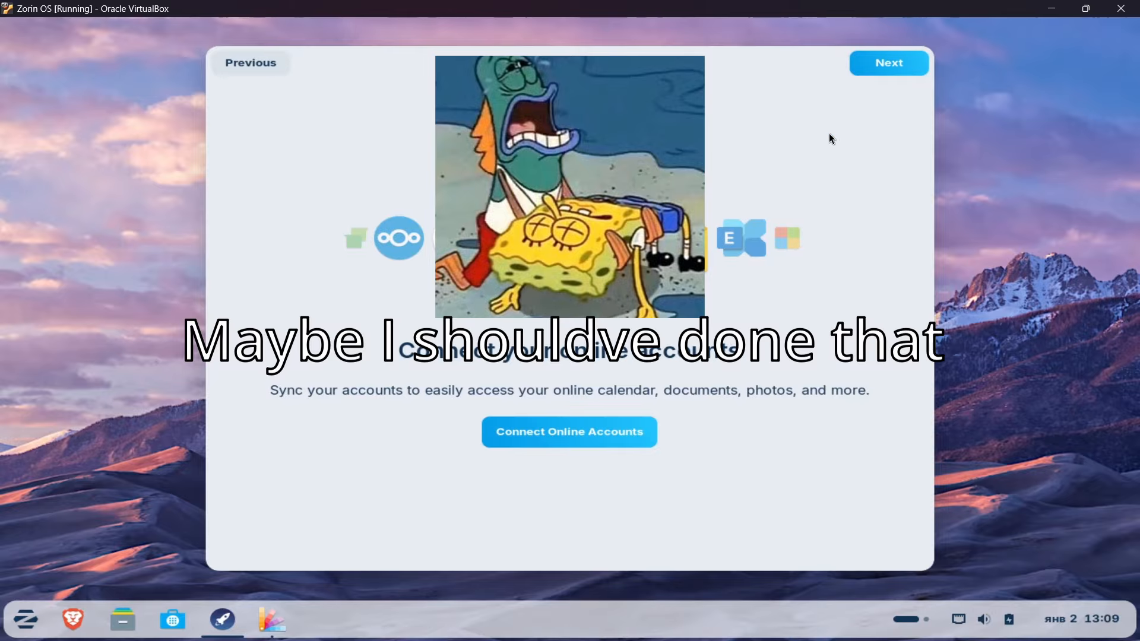
left_click(878, 75)
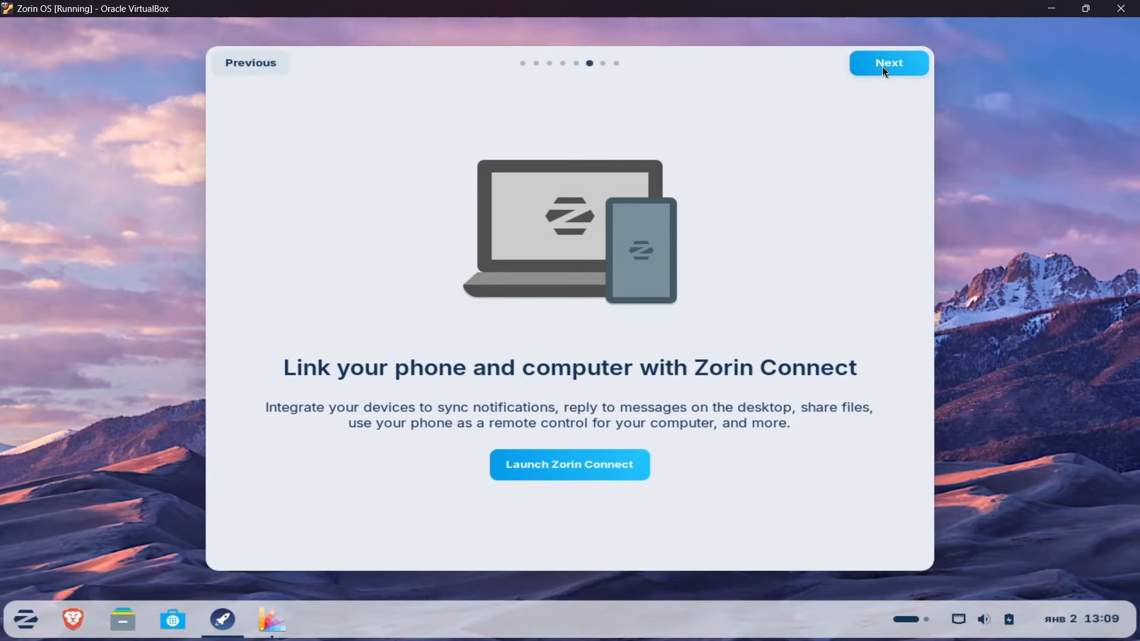
left_click(882, 67)
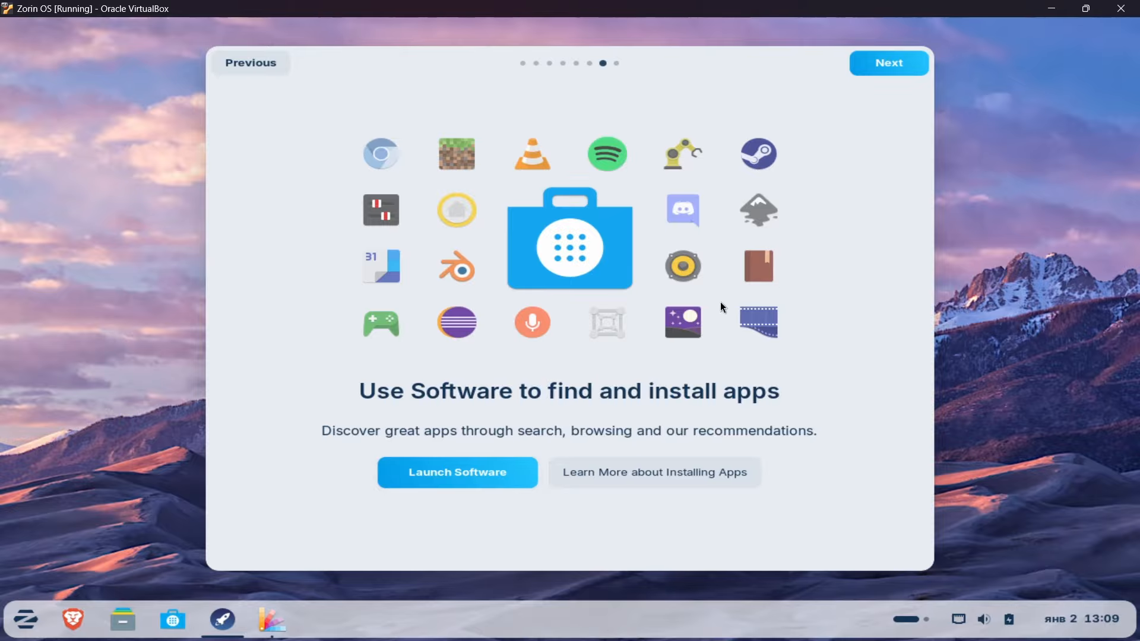
left_click(501, 468)
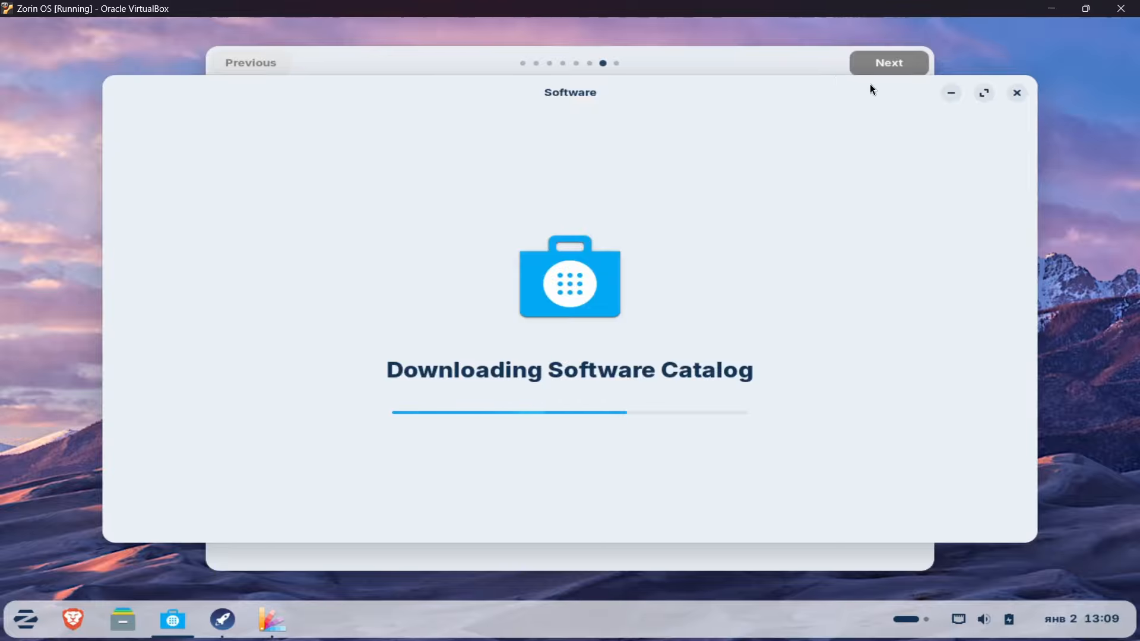
Reposition the Software window while its catalog downloads, and finish and close the welcome tour.
left_click_drag(648, 136, 663, 215)
left_click_drag(658, 162, 639, 84)
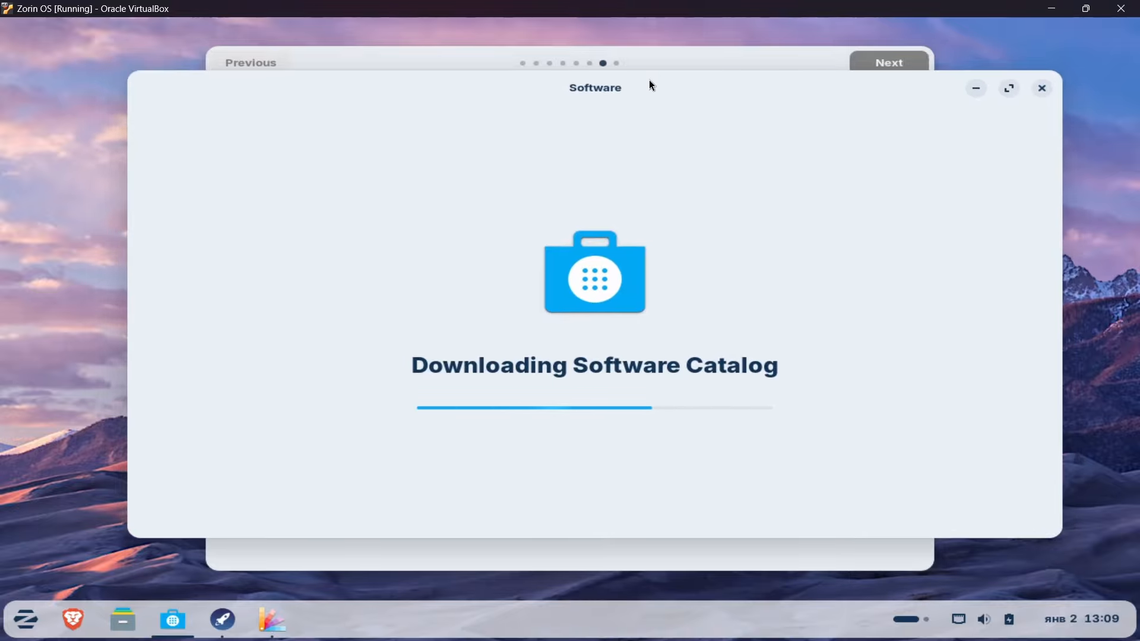
left_click(684, 66)
left_click(878, 66)
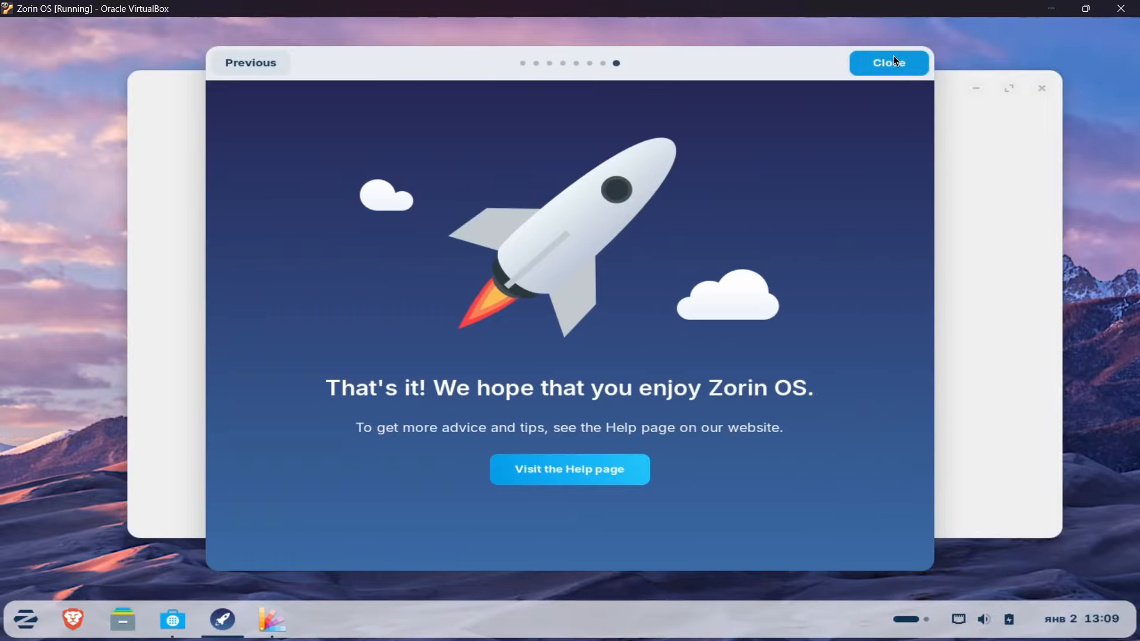
left_click(893, 58)
left_click_drag(778, 105, 790, 106)
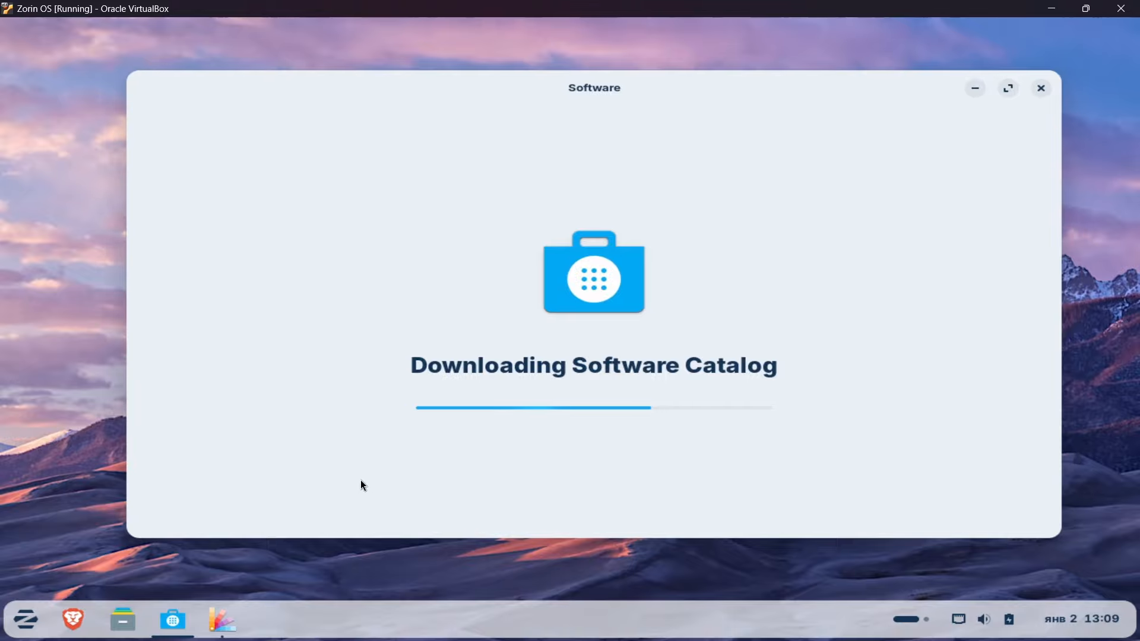
Set the Zorin theme to the dark style with a red accent color in Zorin Appearance.
left_click(221, 620)
left_click(324, 168)
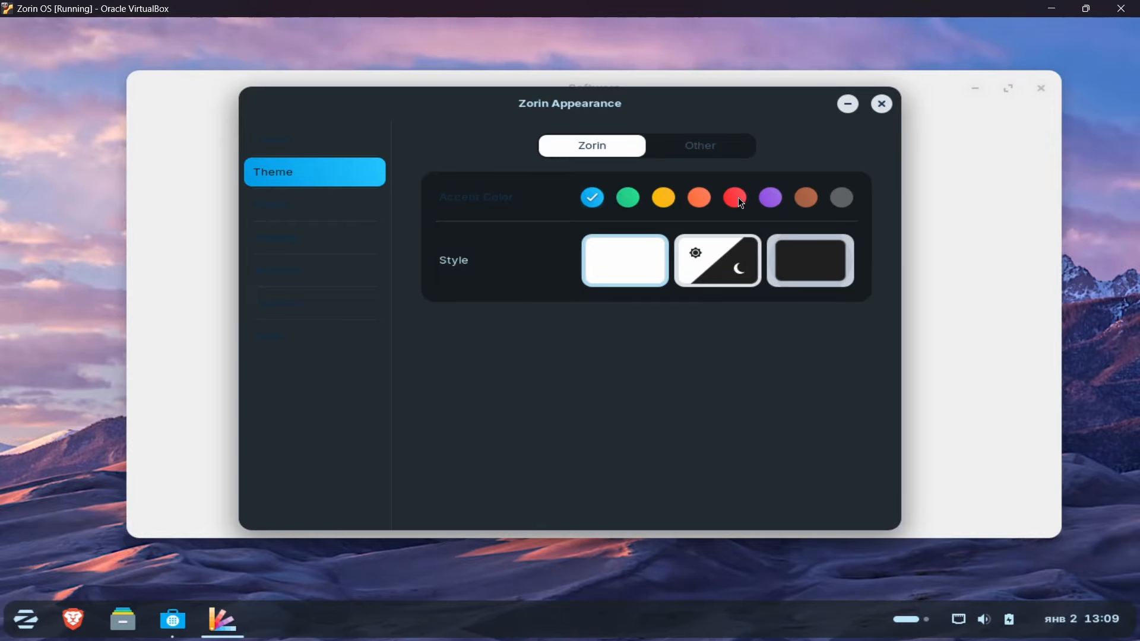
left_click(740, 200)
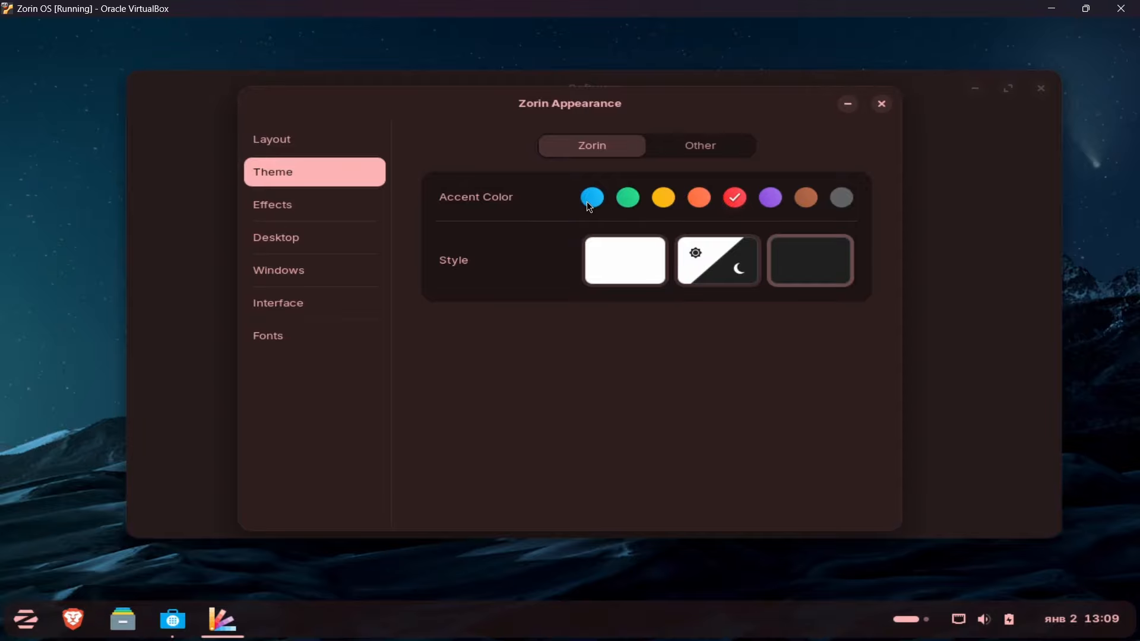
Look at the other theme options and the Effects settings, and try toggling Jelly Mode.
left_click(712, 154)
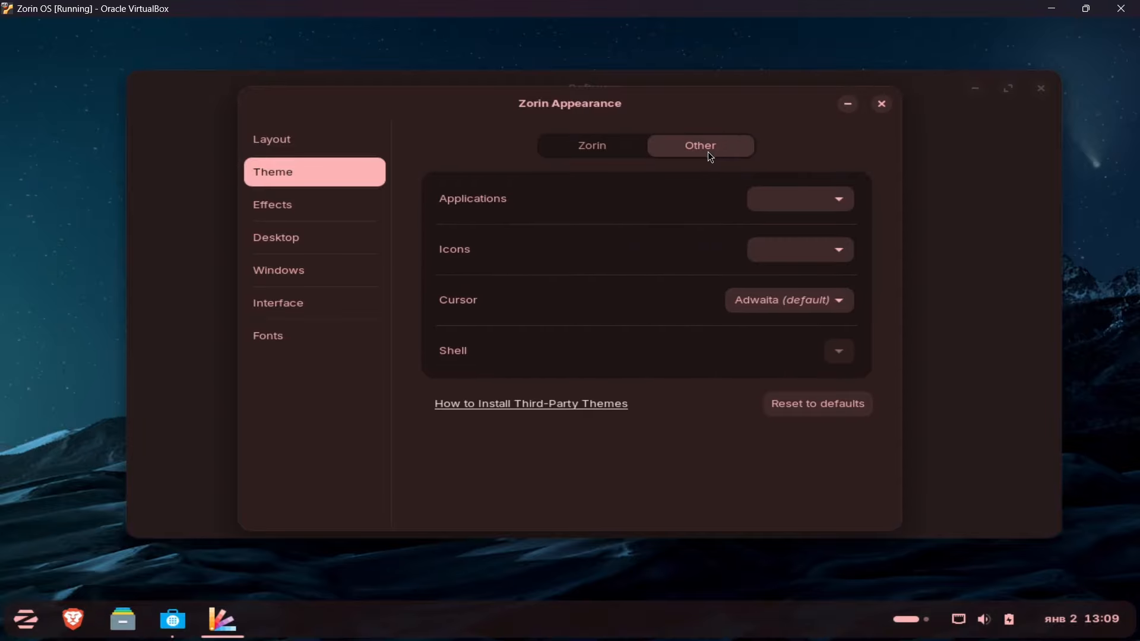
left_click(324, 212)
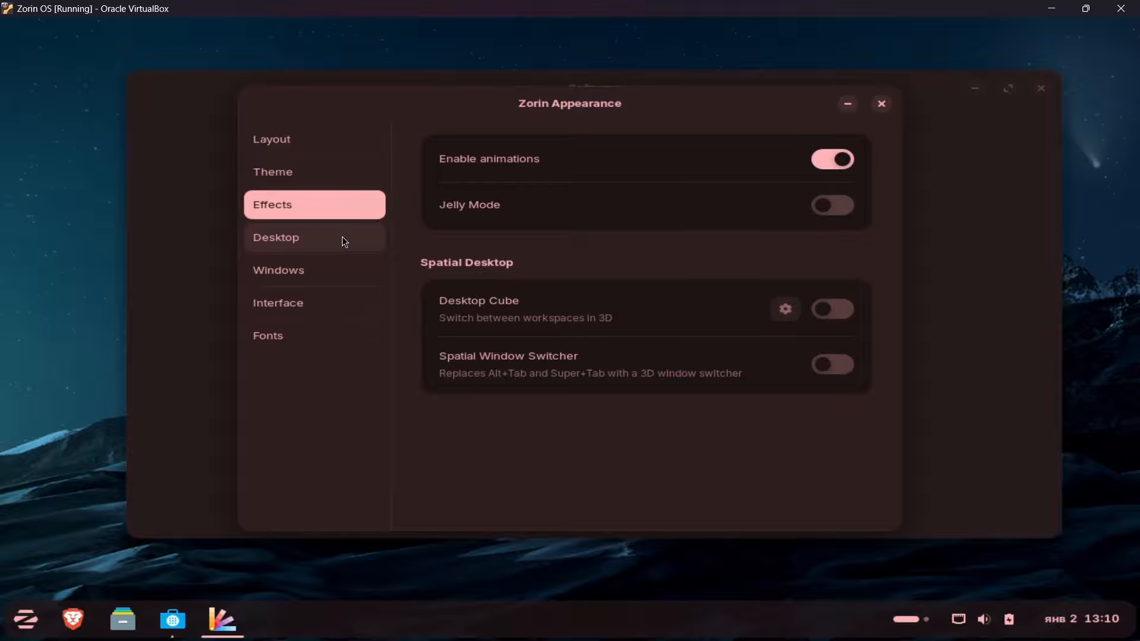
left_click_drag(753, 102, 798, 137)
left_click(876, 242)
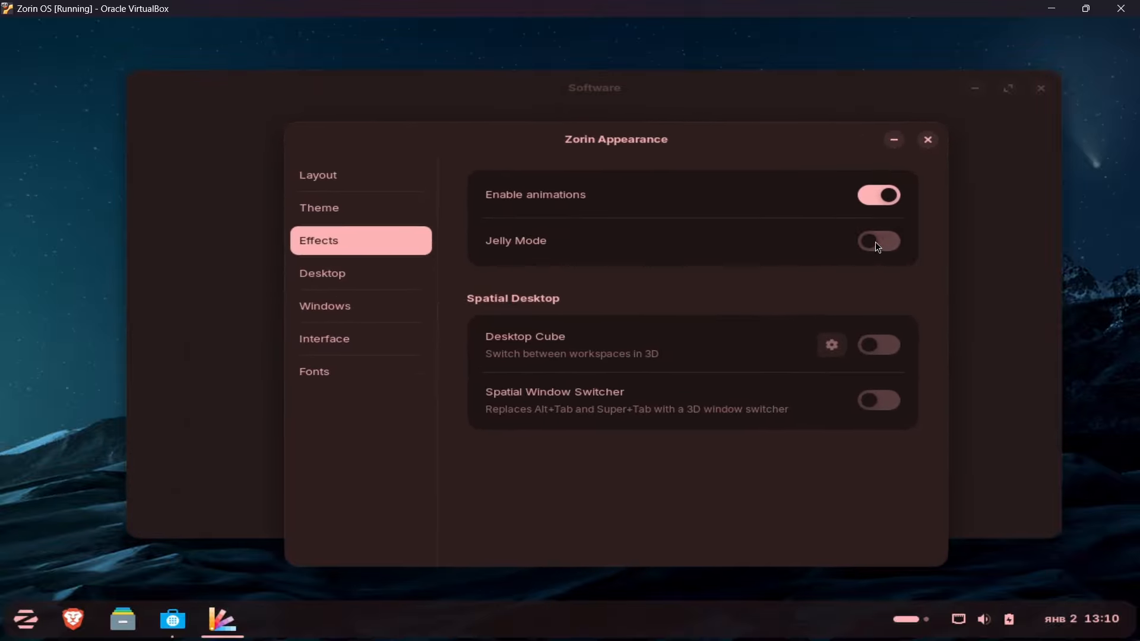
Look through the Desktop, Windows, Interface and Fonts settings, and close Zorin Appearance.
left_click(339, 277)
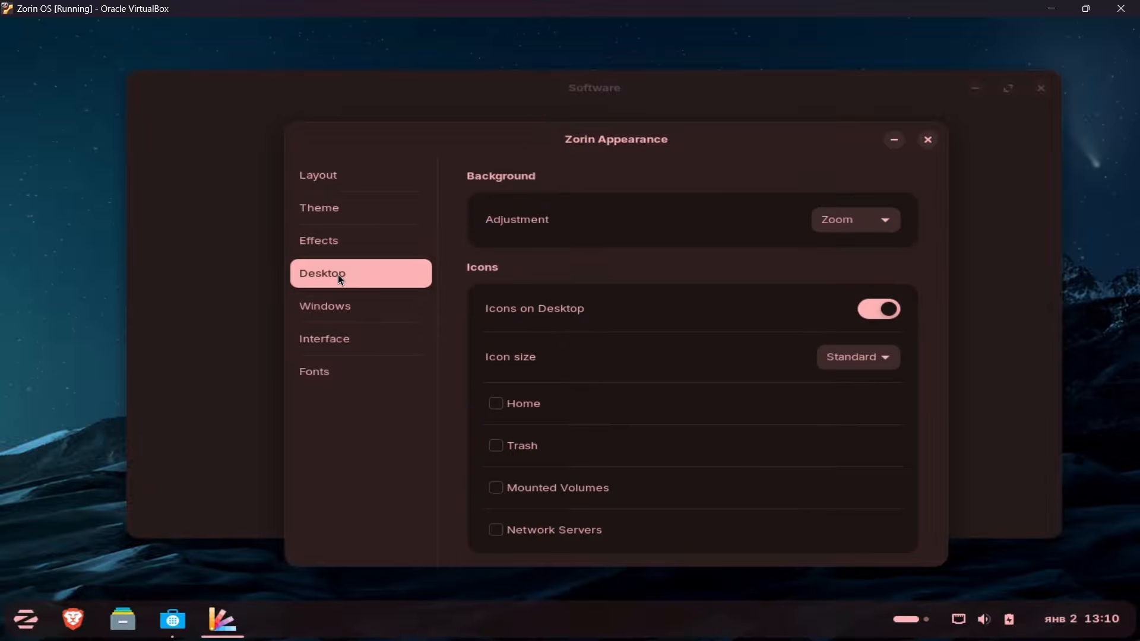
left_click(383, 302)
left_click(361, 342)
left_click(354, 385)
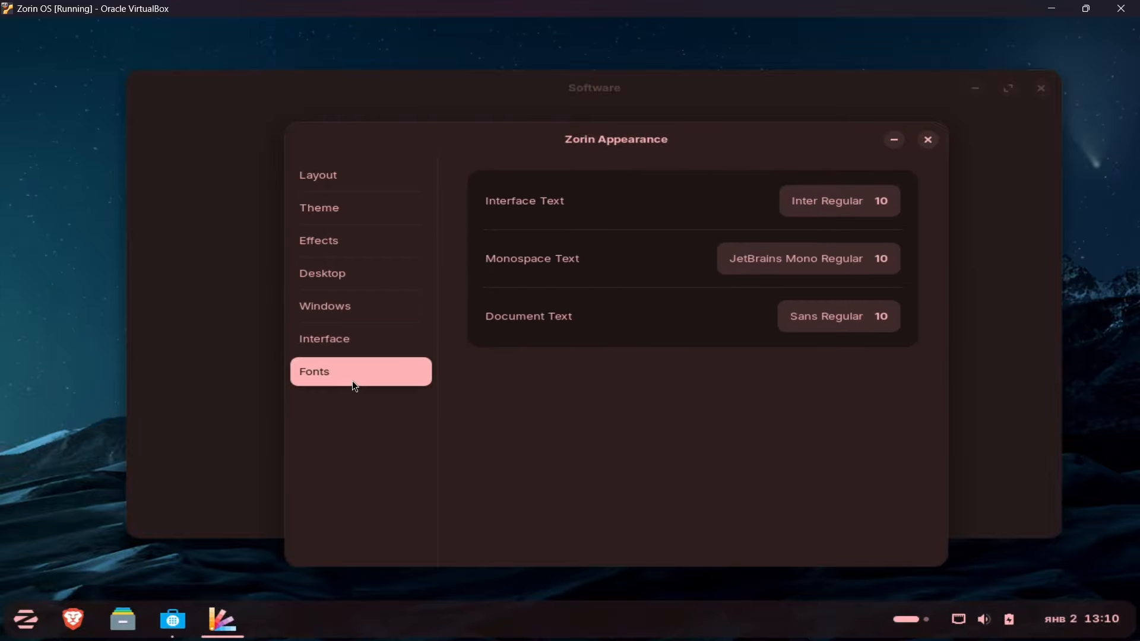
left_click(928, 140)
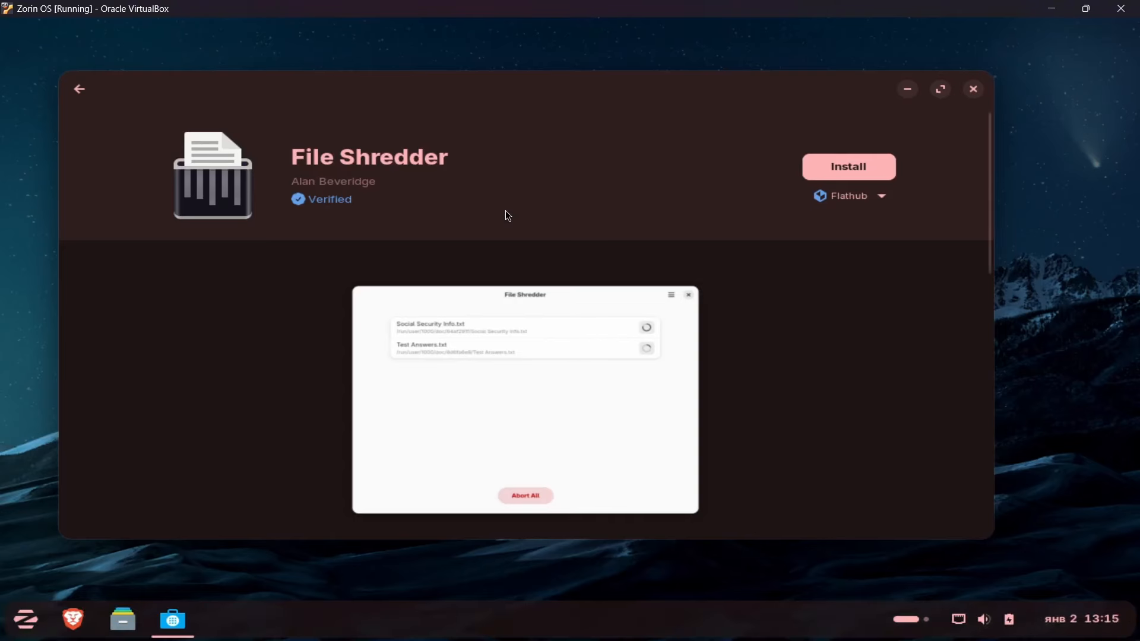
Check the installation source of File Shredder in Software and return to the Explore page.
left_click(876, 193)
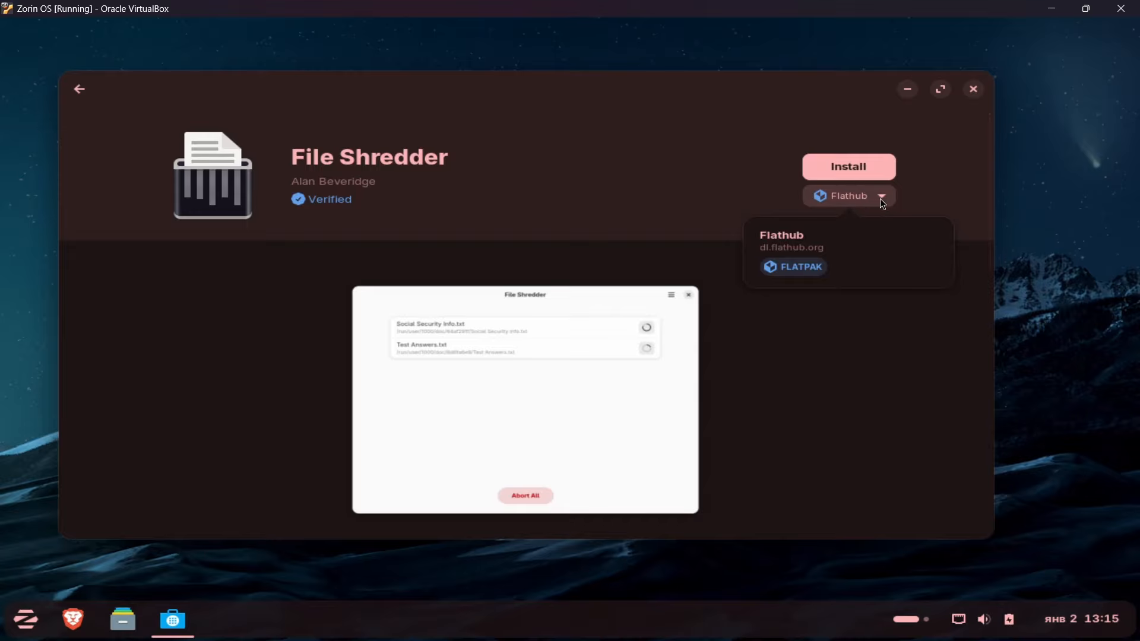
left_click(667, 213)
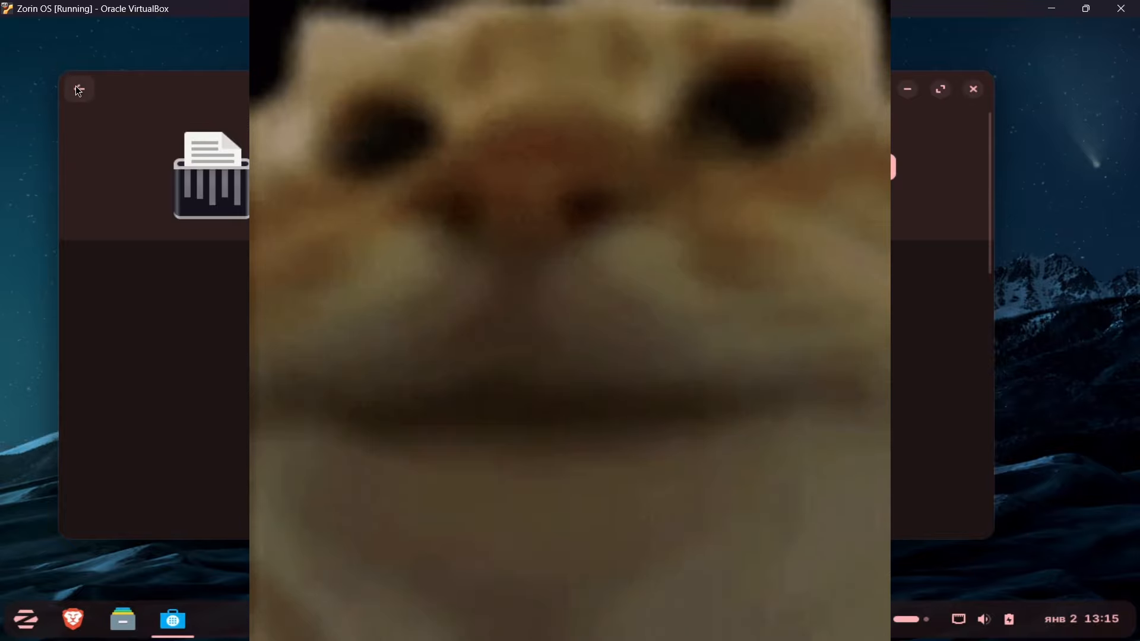
left_click(77, 89)
Browse the app categories, Editor's Choice and New & Updated sections of the Explore page.
scroll(451, 237, "down", 1)
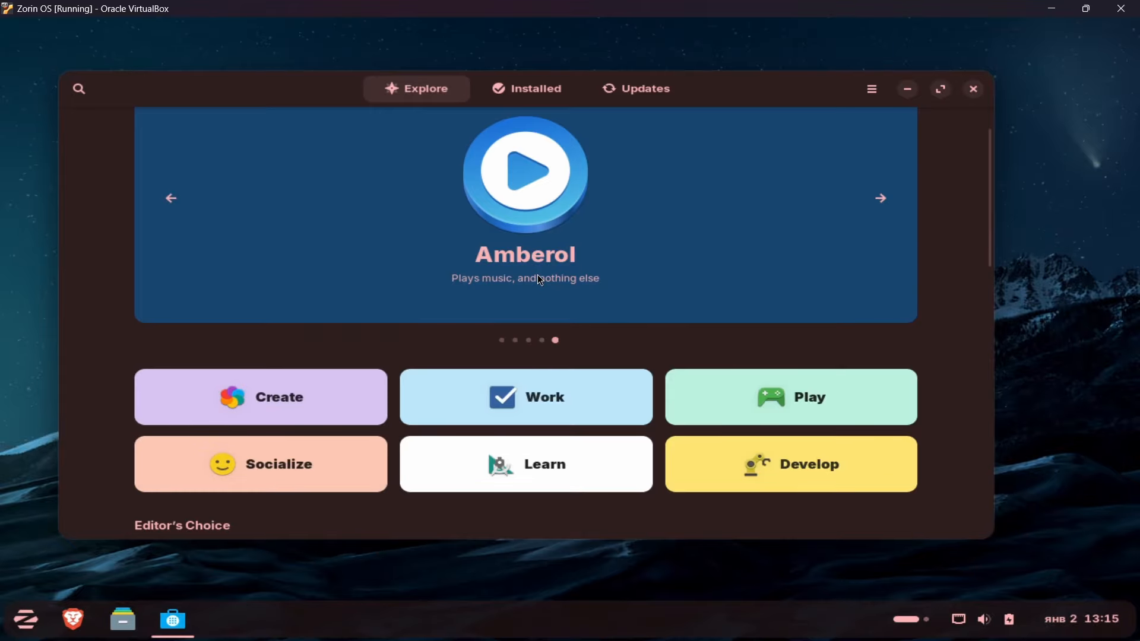
scroll(536, 276, "down", 10)
scroll(544, 333, "up", 3)
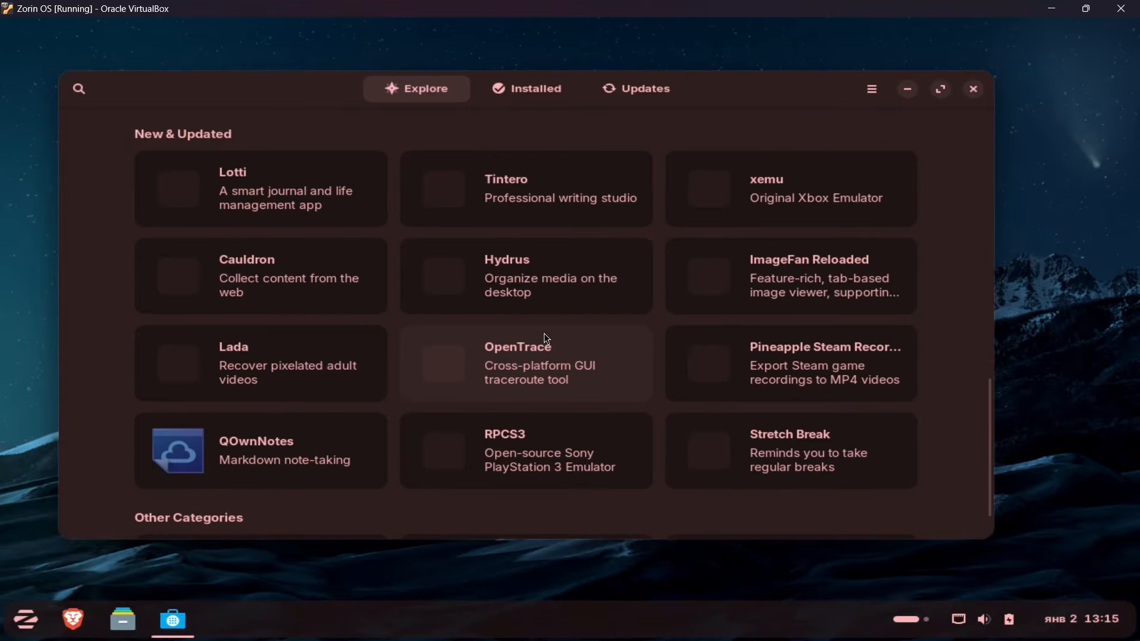
scroll(546, 336, "up", 8)
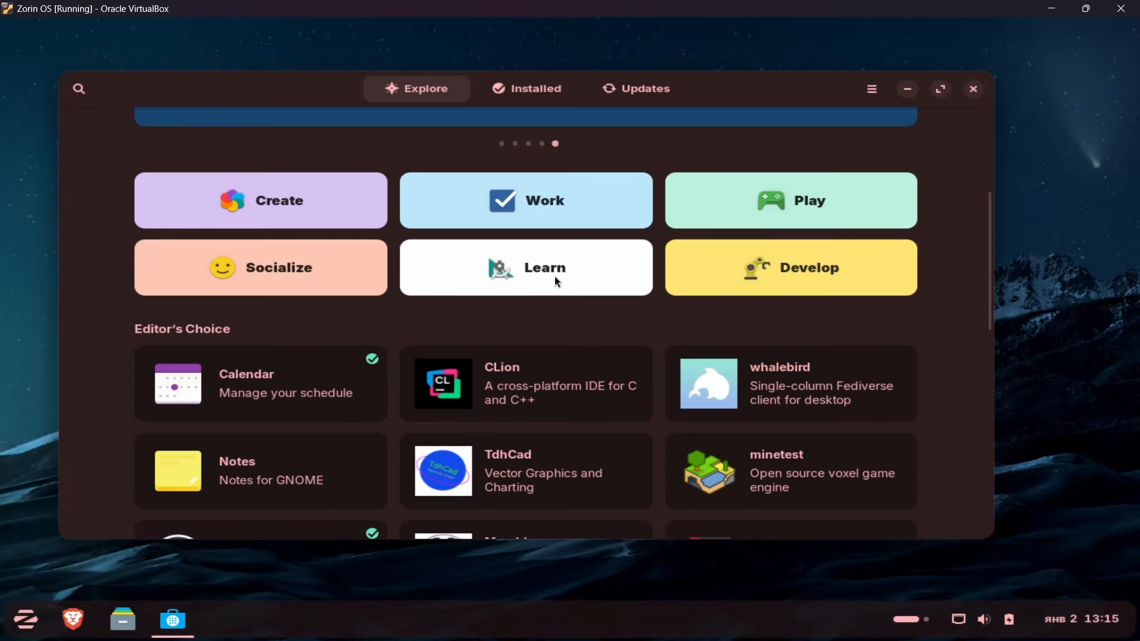
scroll(557, 282, "up", 3)
Close Software and look through the apps in the Accessories, Graphics, Internet and Office categories of the Zorin menu.
left_click(973, 89)
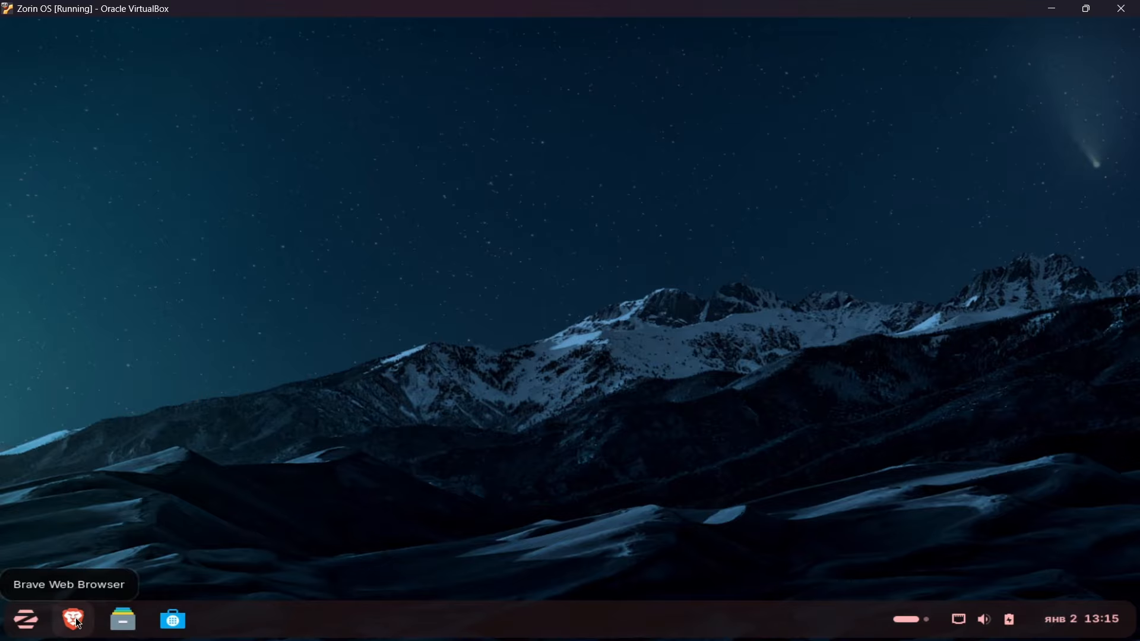
left_click(29, 625)
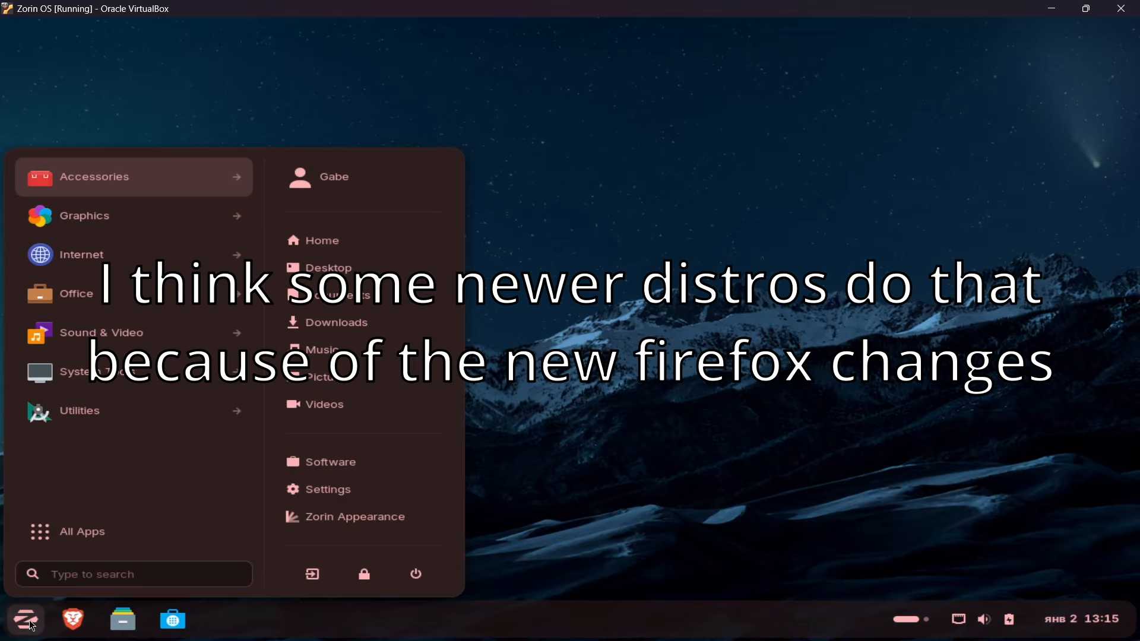
left_click(156, 185)
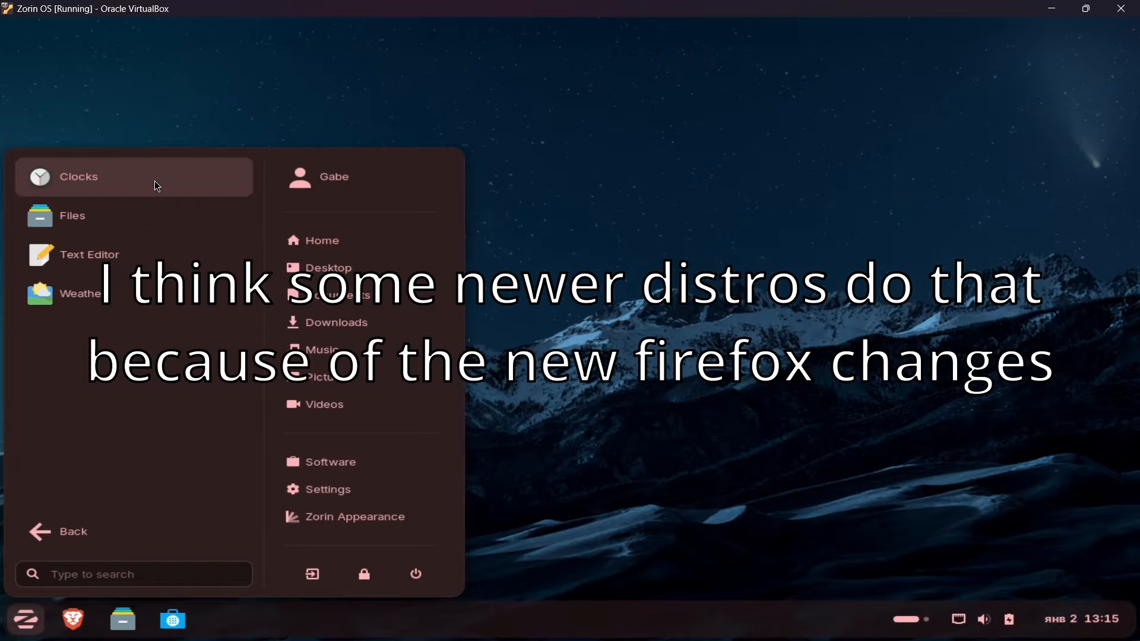
left_click(93, 527)
left_click(133, 217)
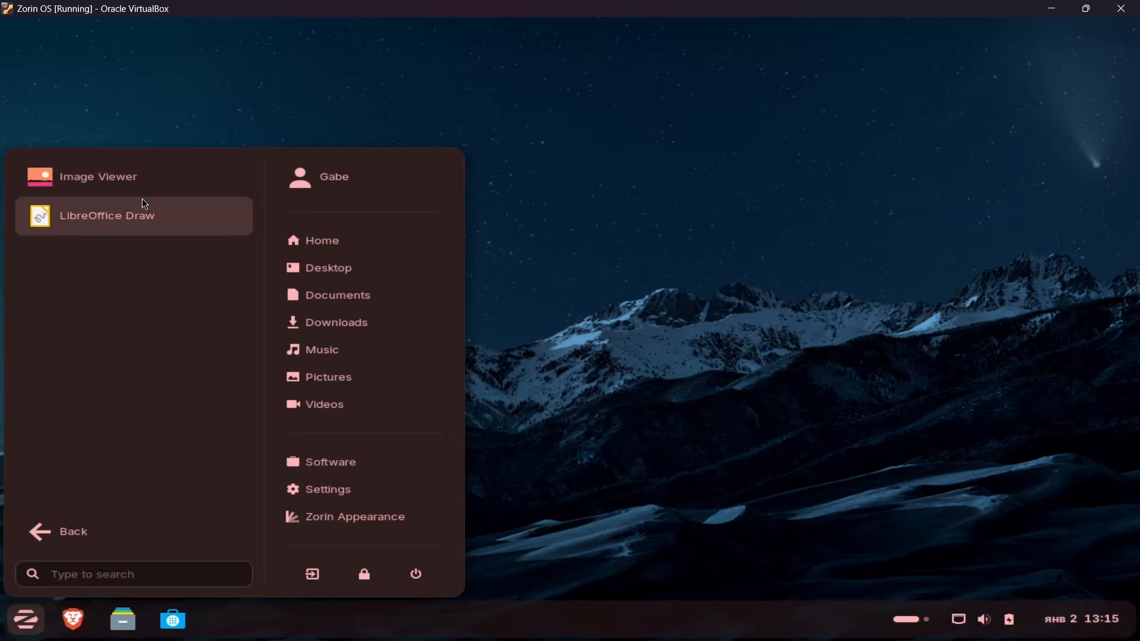
left_click(95, 523)
left_click(137, 253)
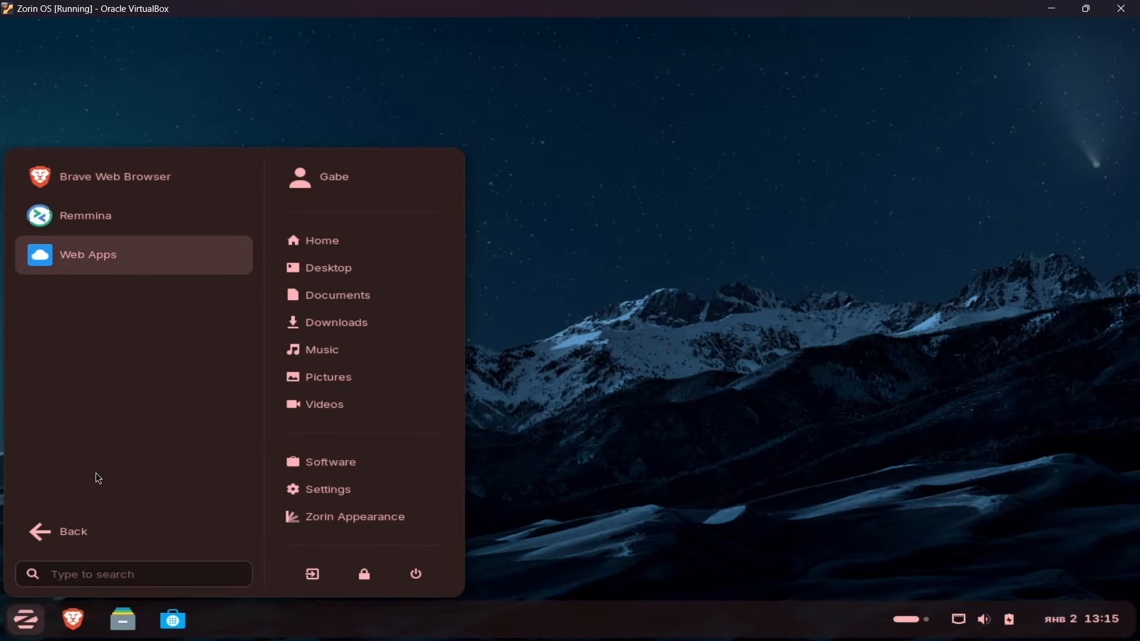
left_click(99, 528)
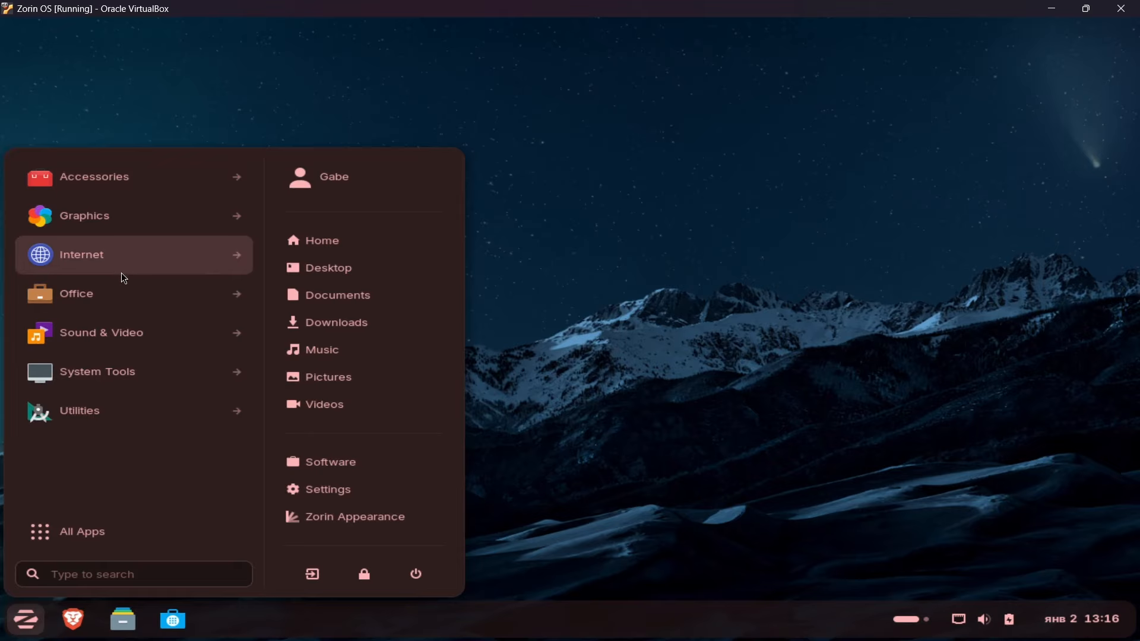
left_click(116, 299)
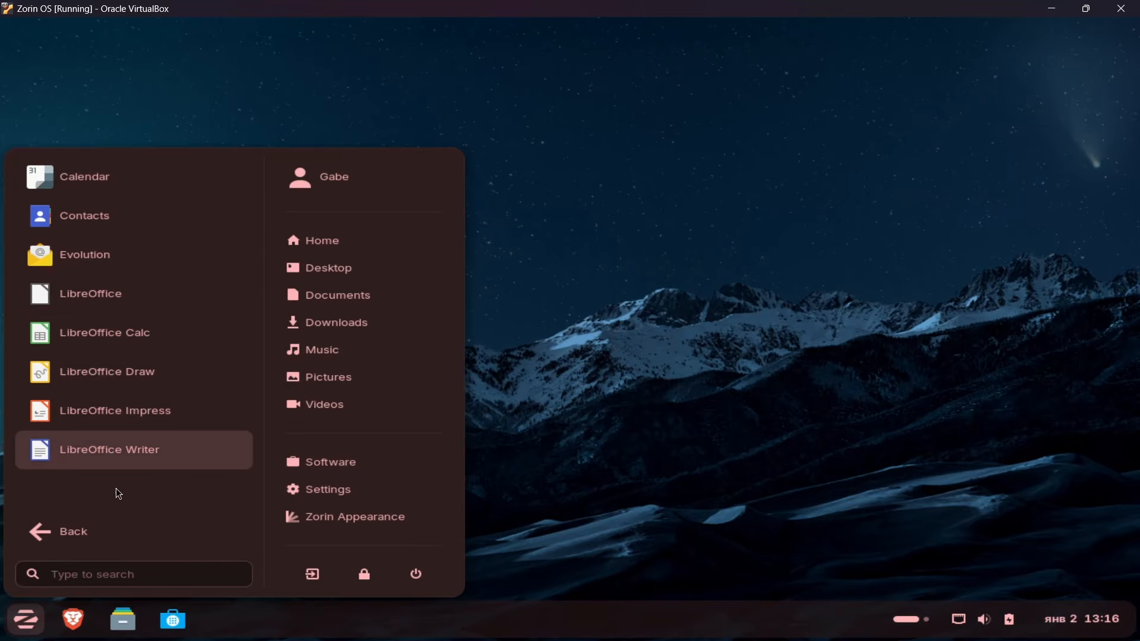
left_click(91, 537)
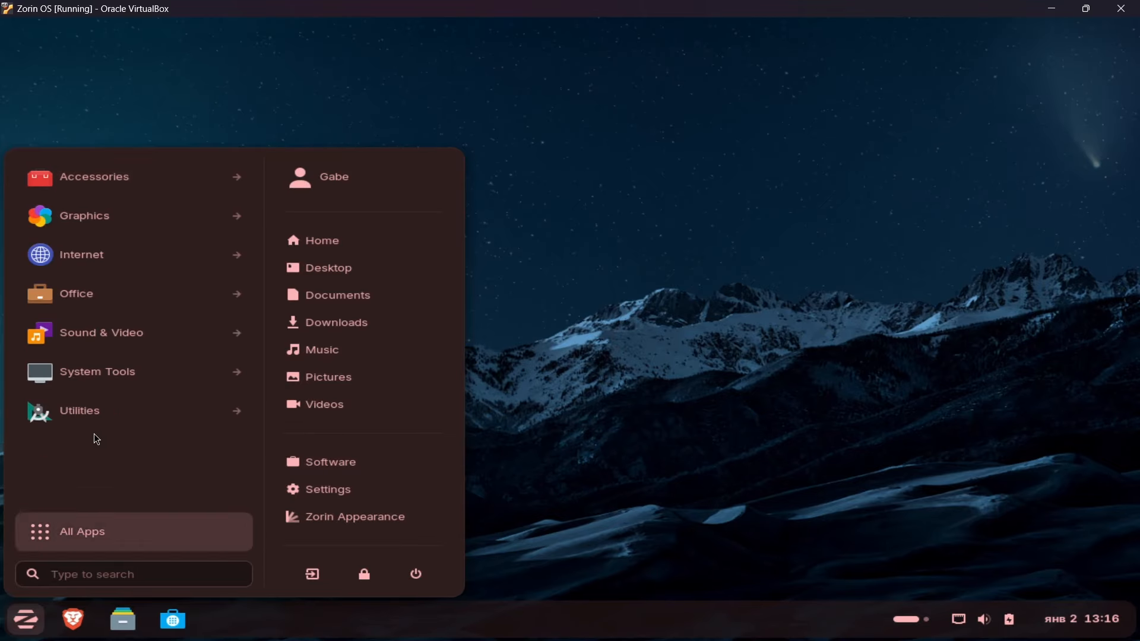
Look through the apps under Sound & Video, System Tools and Utilities, and close the Zorin menu.
left_click(123, 323)
left_click(114, 524)
left_click(155, 361)
scroll(119, 433, "down", 5)
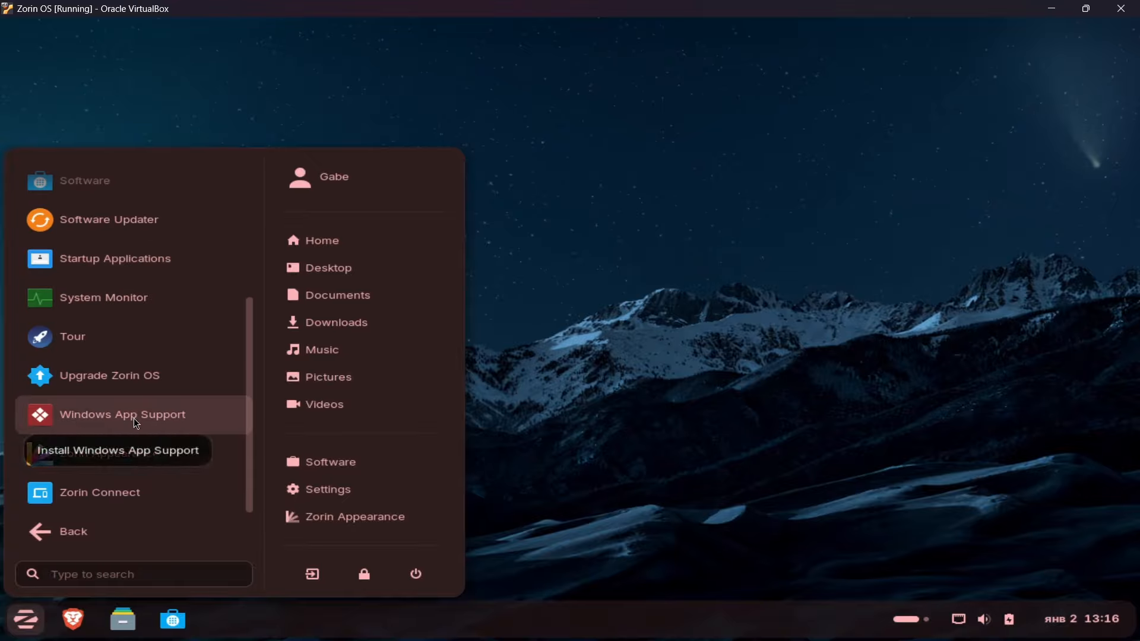
left_click(112, 534)
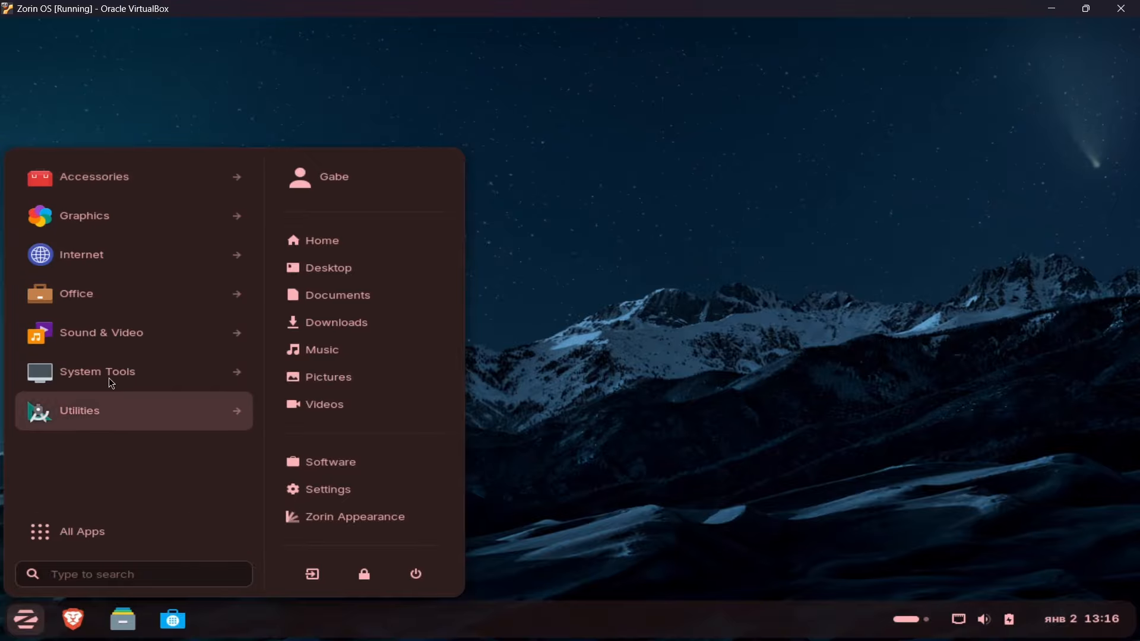
left_click(108, 410)
scroll(112, 380, "down", 3)
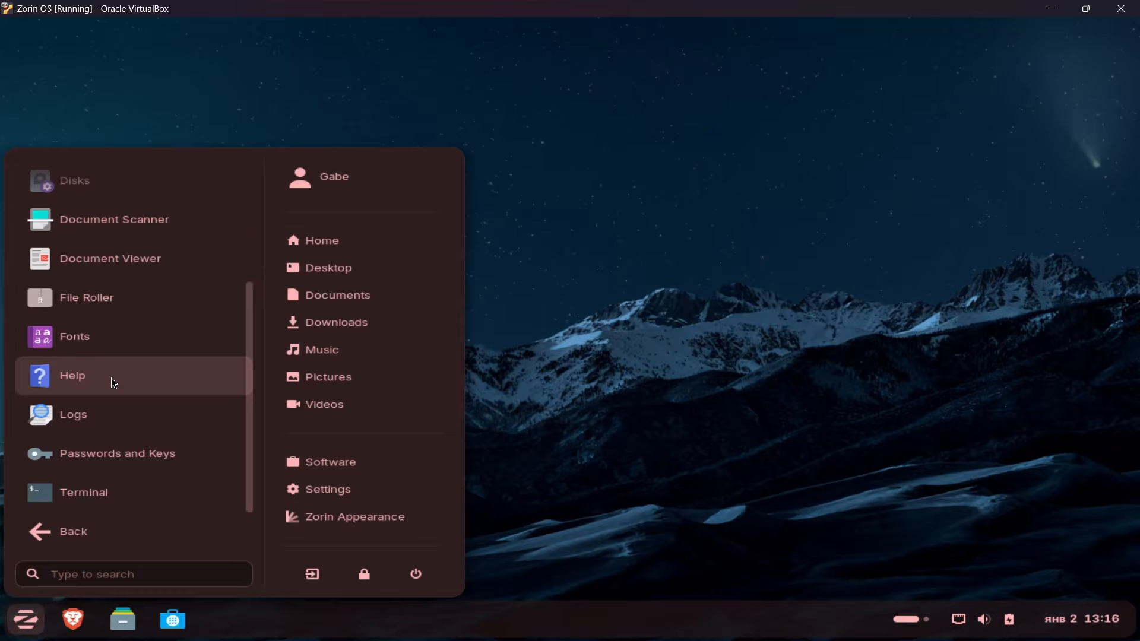
left_click(69, 534)
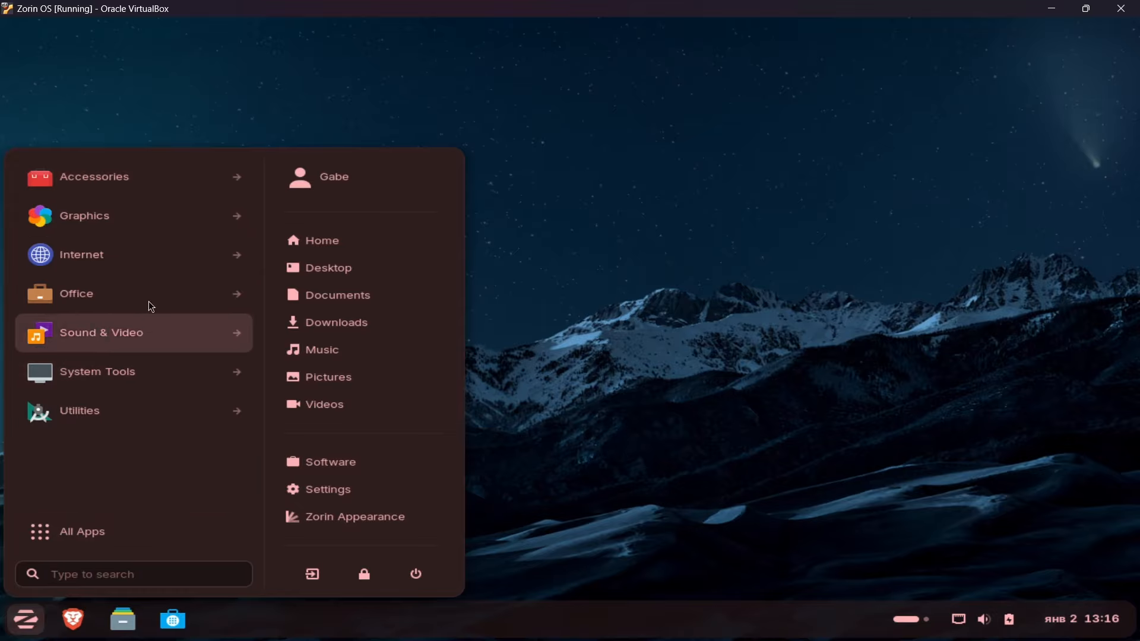
left_click(204, 87)
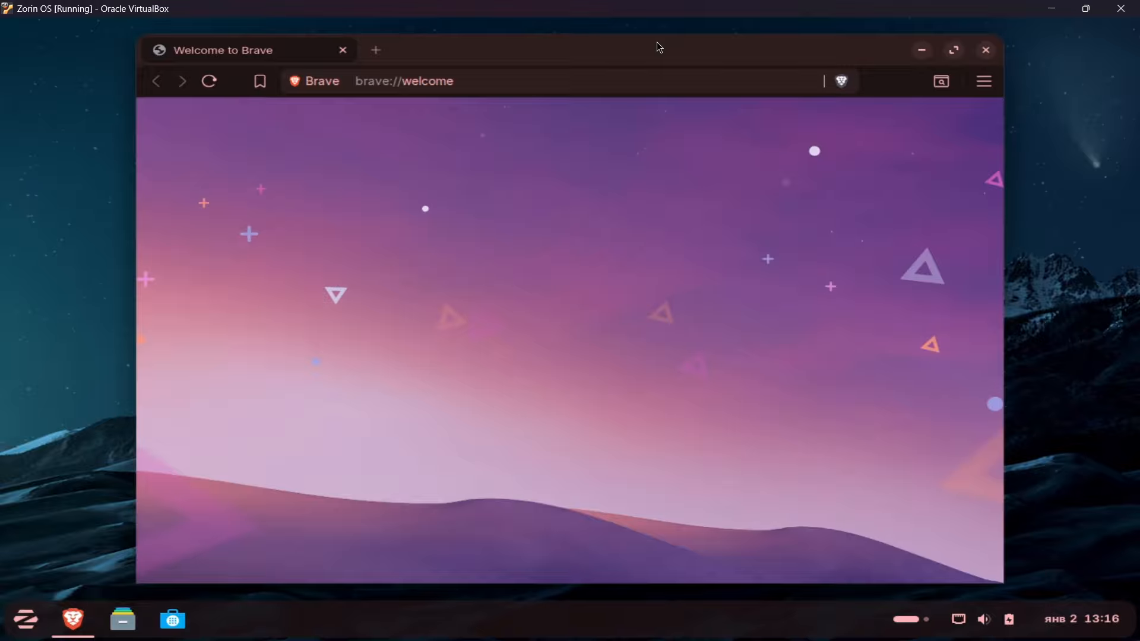
In a maximized Brave window, set Brave as the default browser and choose the Dark mode theme.
left_click(961, 51)
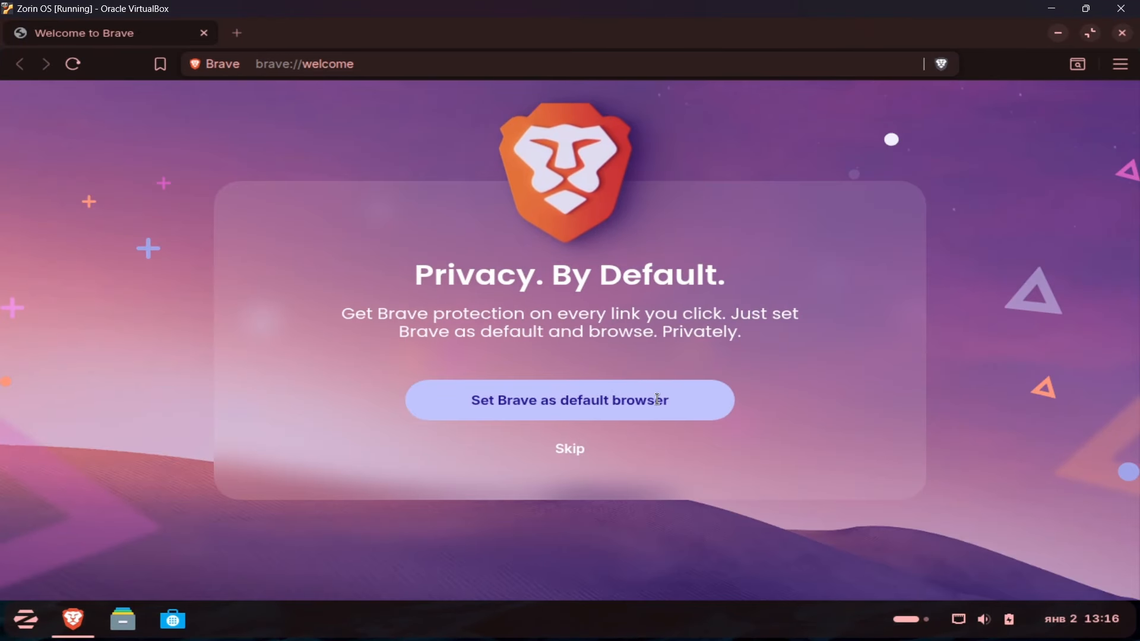
left_click(629, 395)
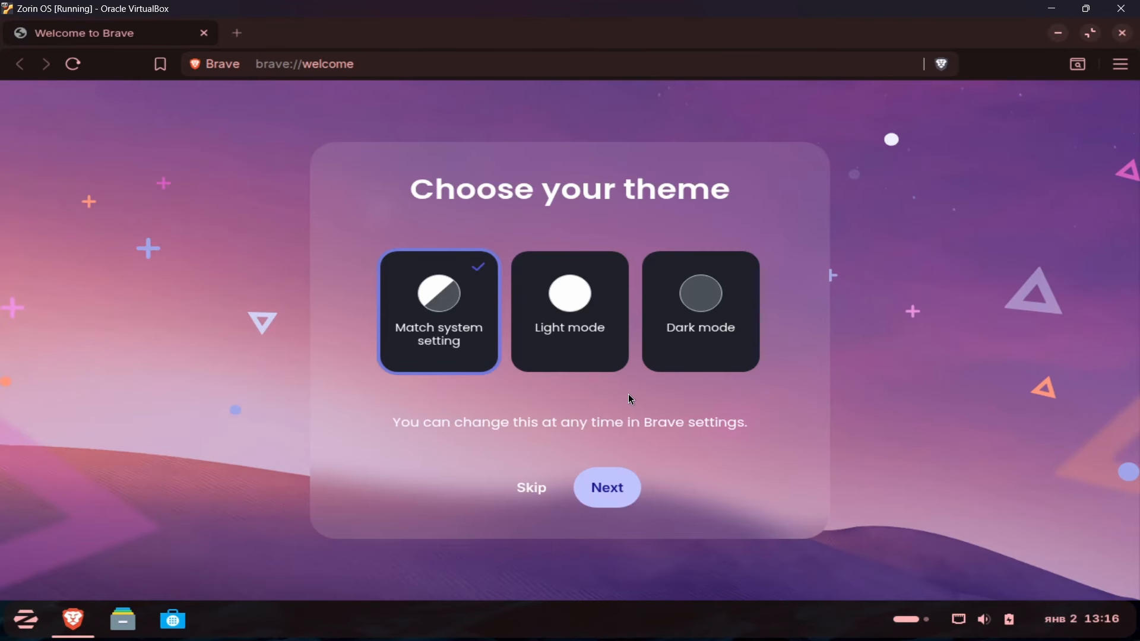
left_click(699, 311)
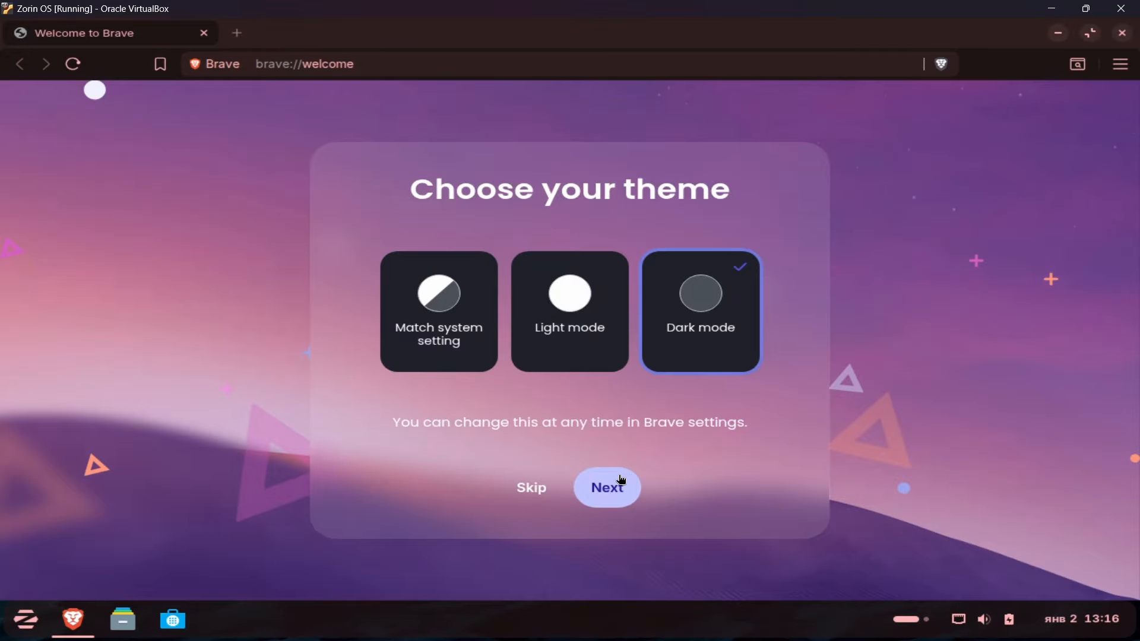
left_click(618, 480)
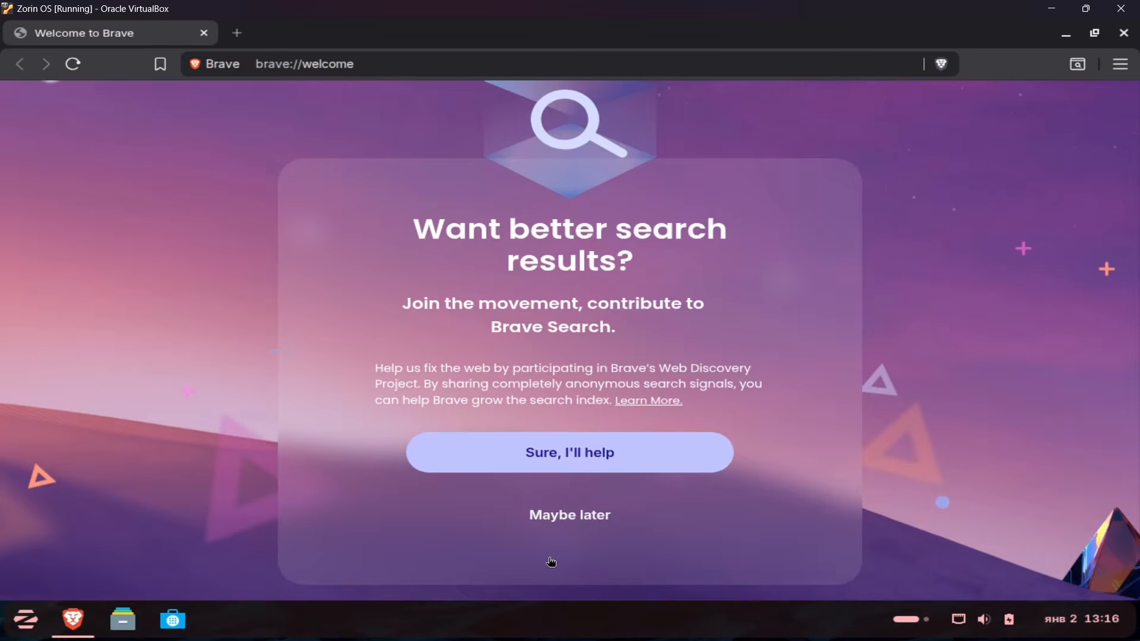
Decline the Web Discovery Project, finish Brave's setup with diagnostic reports and product insights turned off, and minimize the browser.
left_click(568, 515)
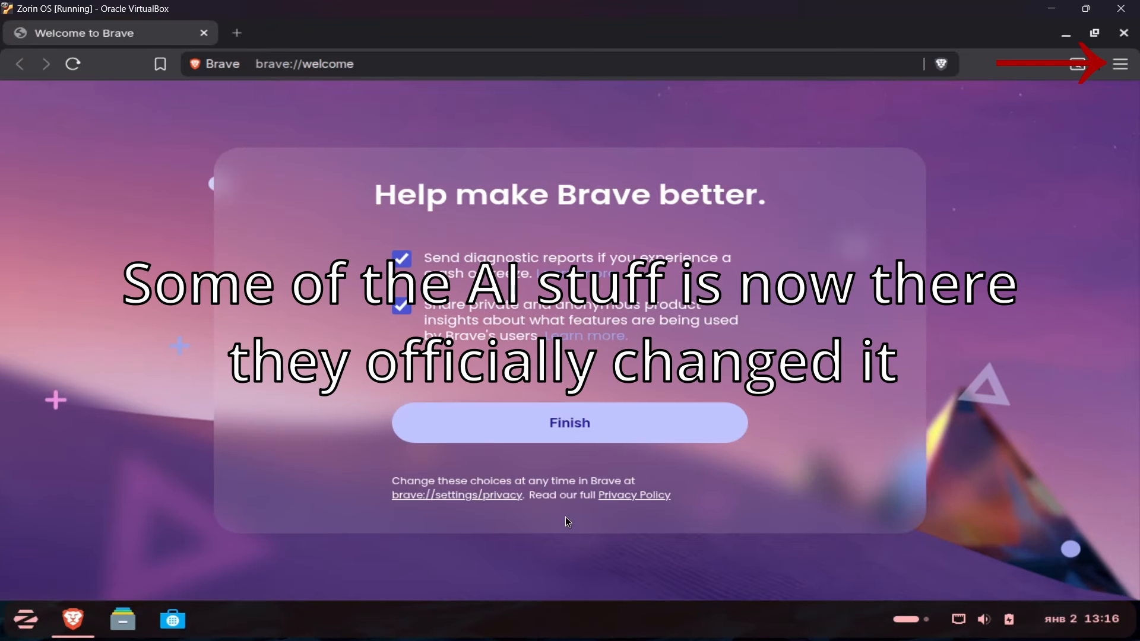
left_click(402, 306)
left_click(402, 259)
left_click(501, 415)
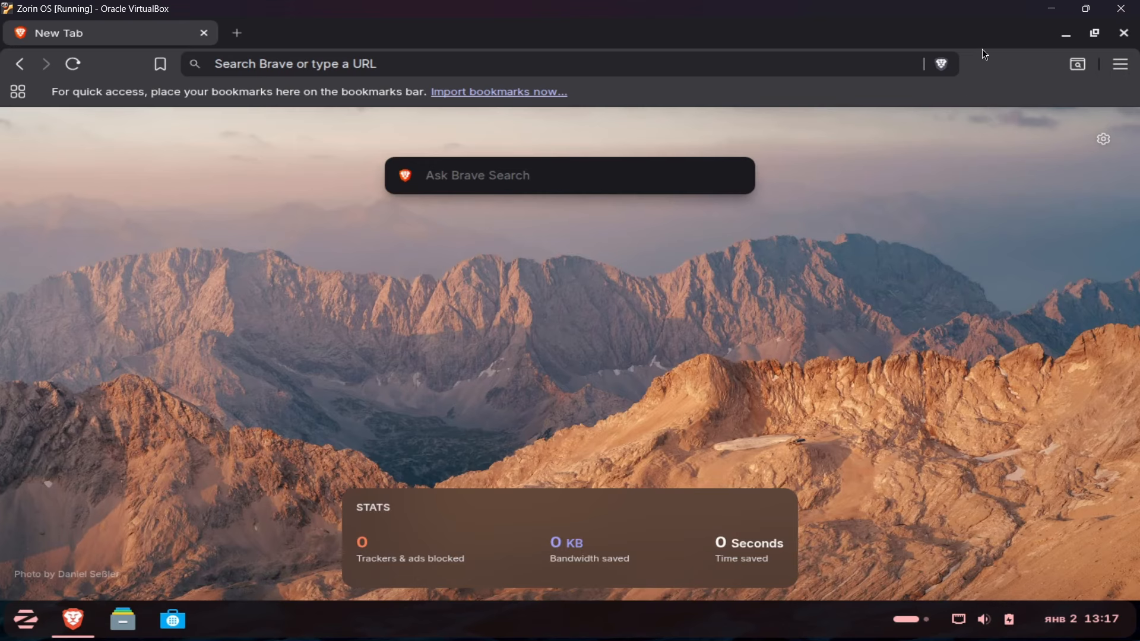
left_click(1067, 36)
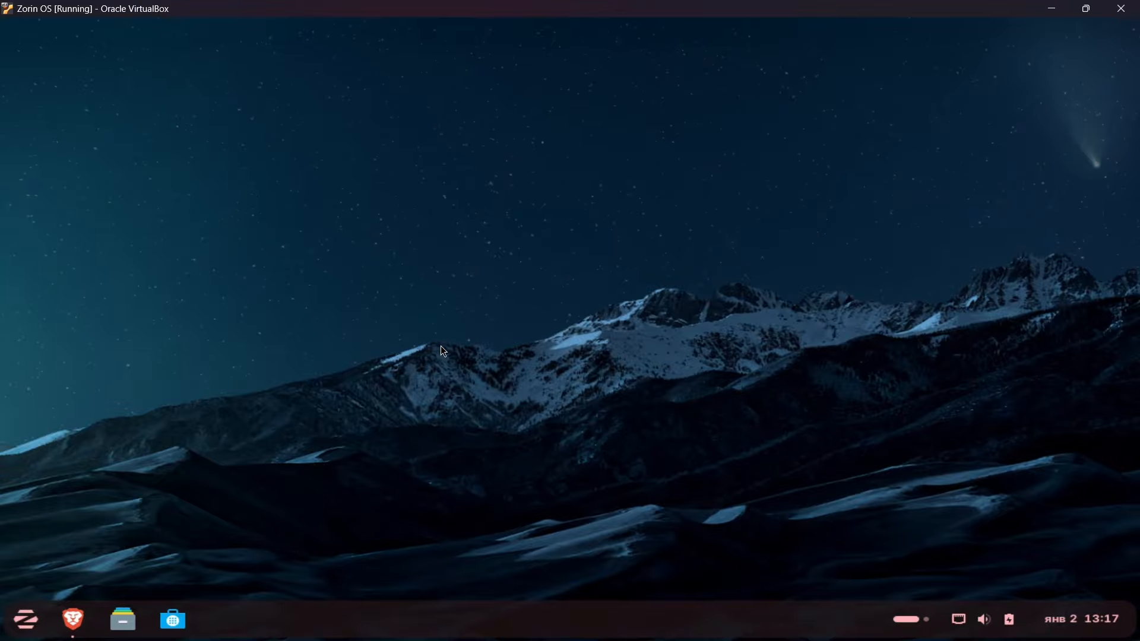
Browse the full alphabetical app list, take a look at Passwords and Keys, and close it.
left_click(25, 619)
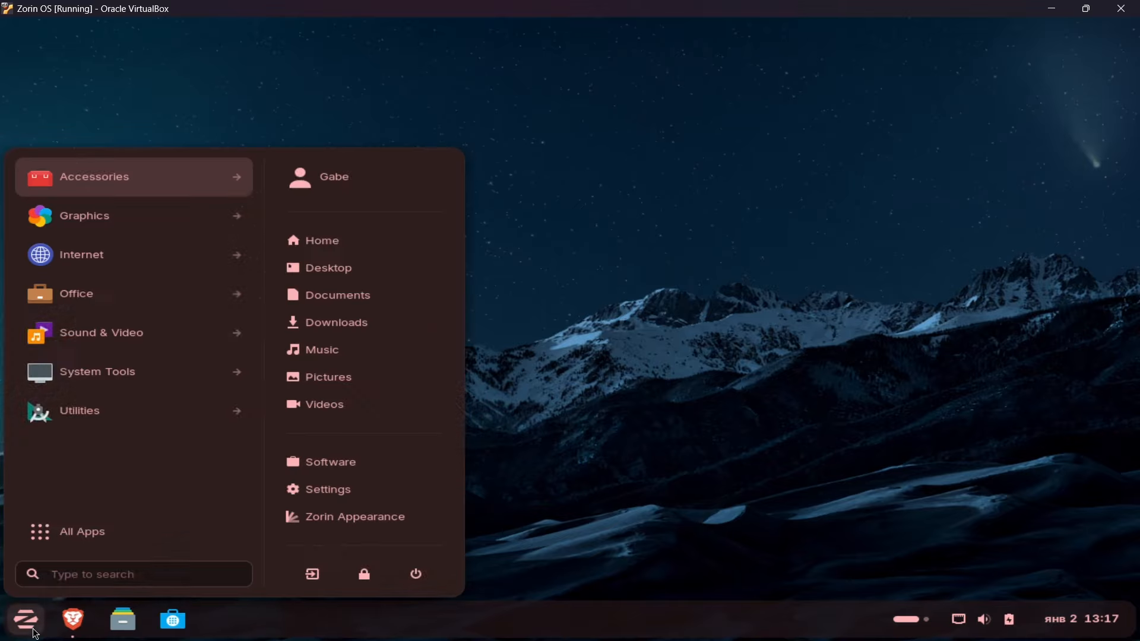
left_click(101, 537)
scroll(163, 356, "down", 5)
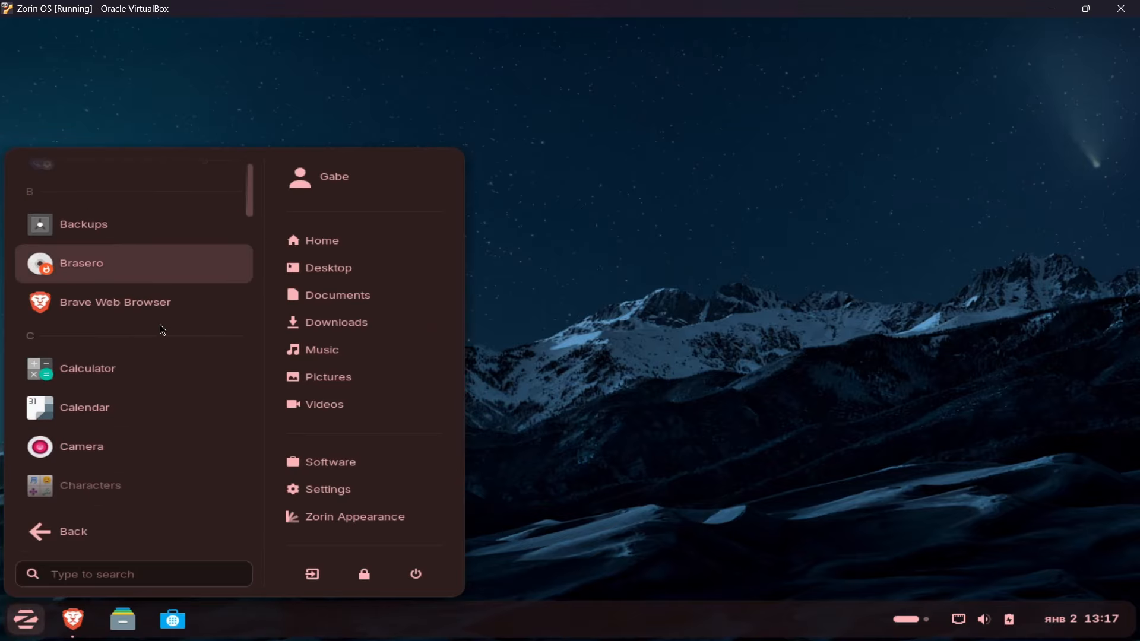
scroll(159, 325, "down", 15)
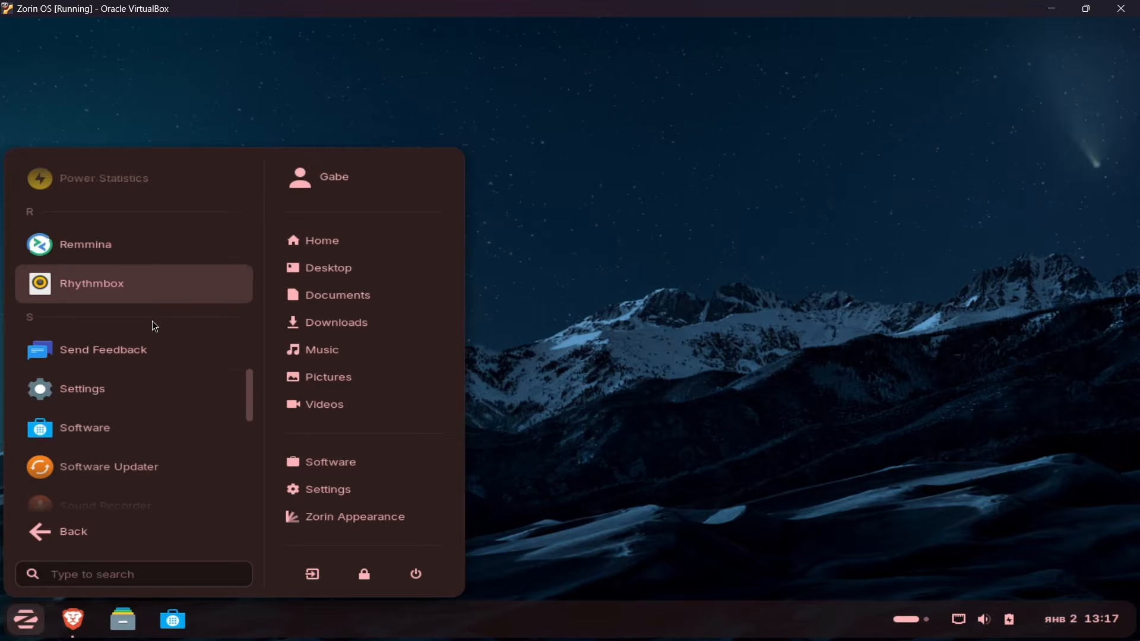
scroll(152, 320, "up", 10)
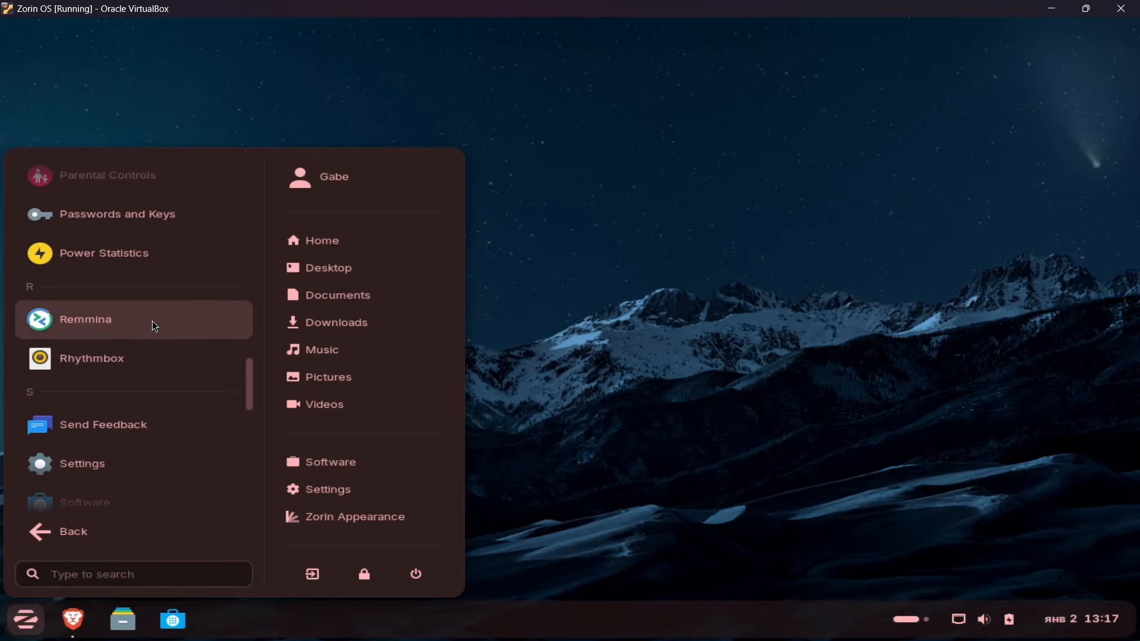
scroll(152, 321, "up", 3)
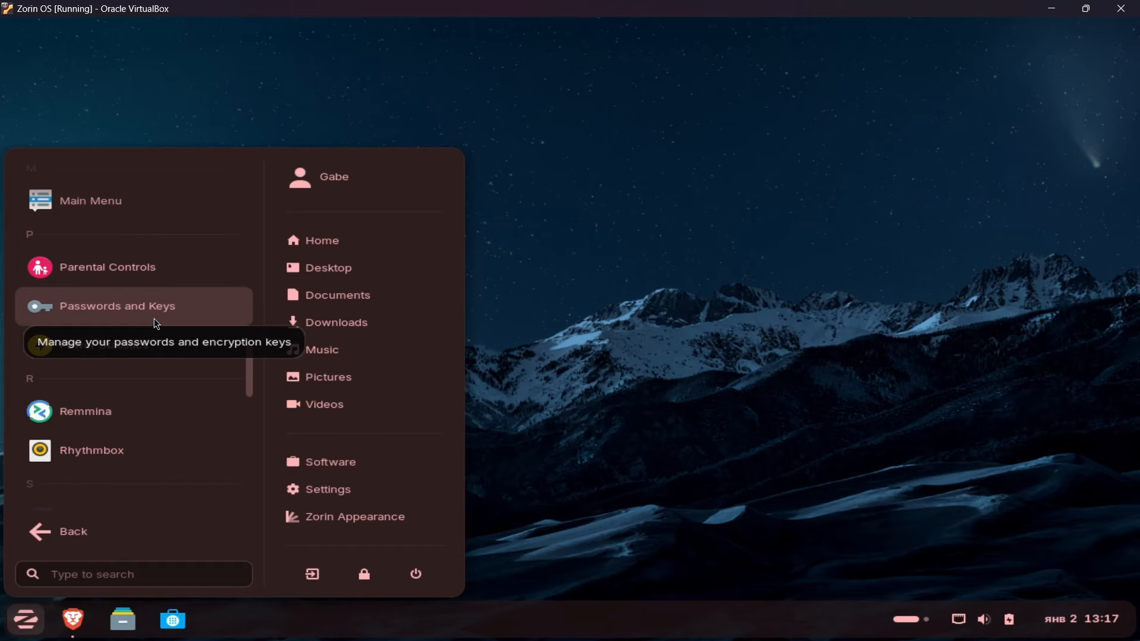
key("Escape")
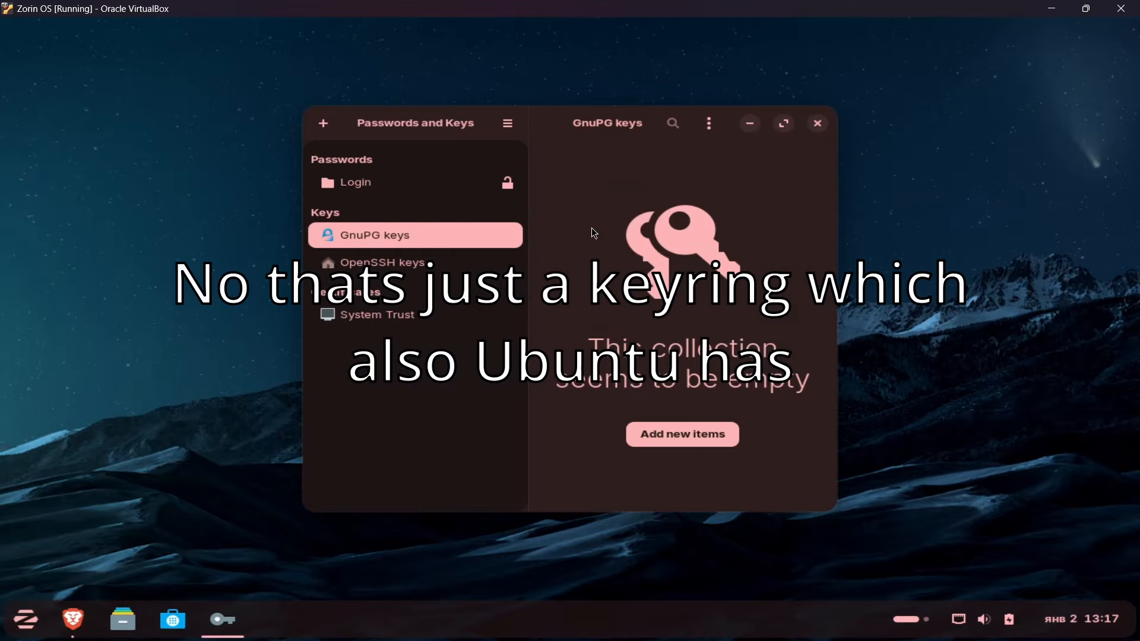
left_click(819, 124)
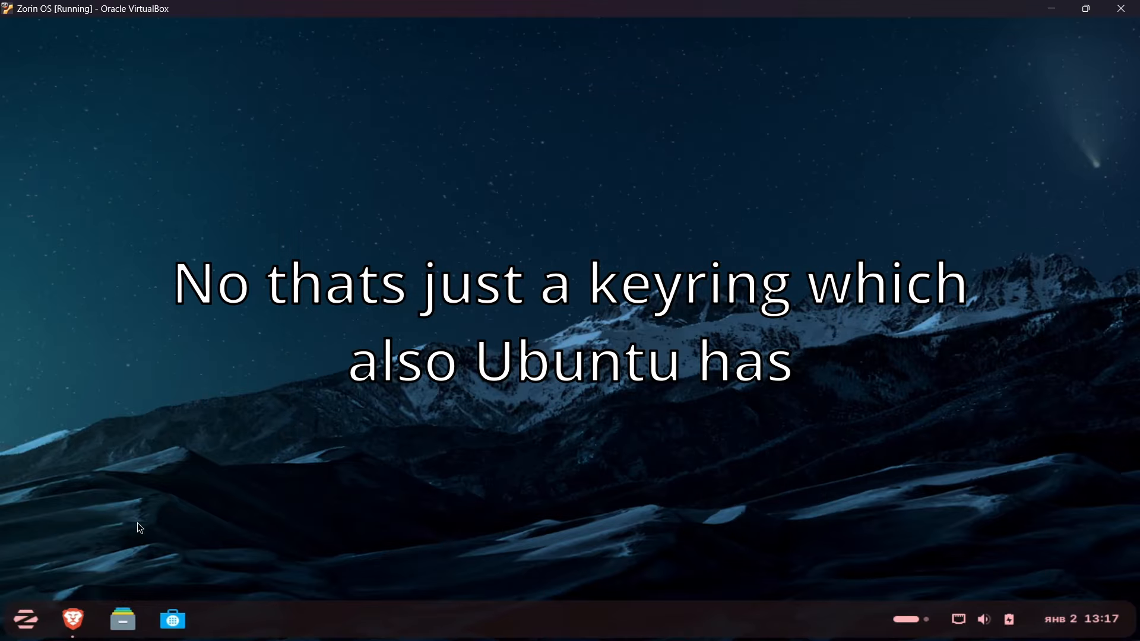
Look again at the Accessories and Internet app categories and close the Zorin menu.
left_click(27, 608)
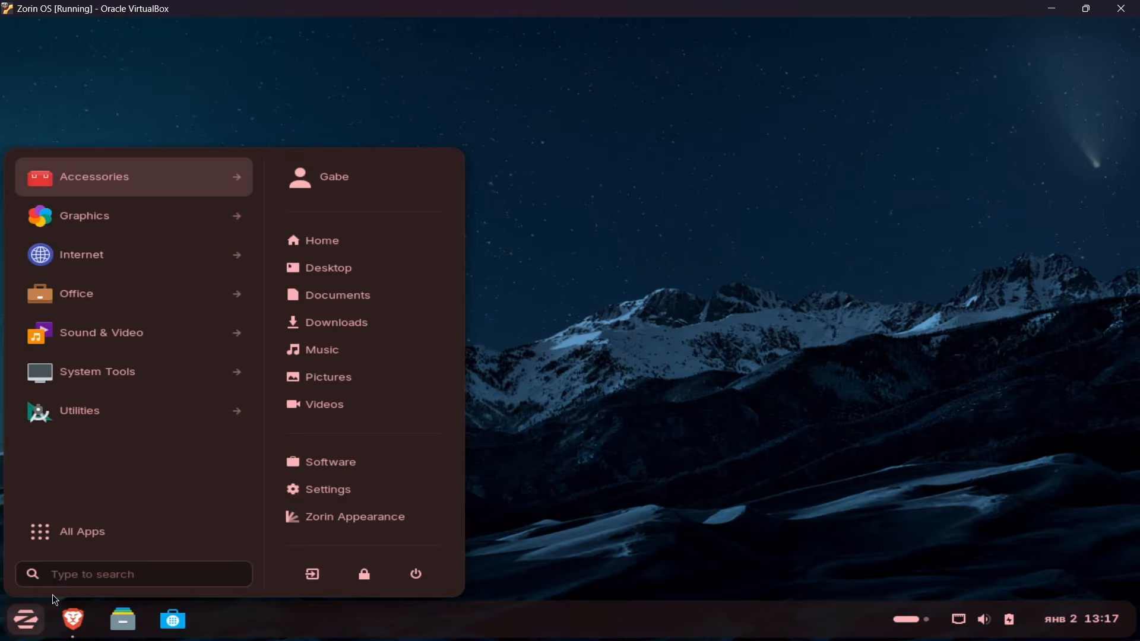
left_click(168, 178)
left_click(127, 529)
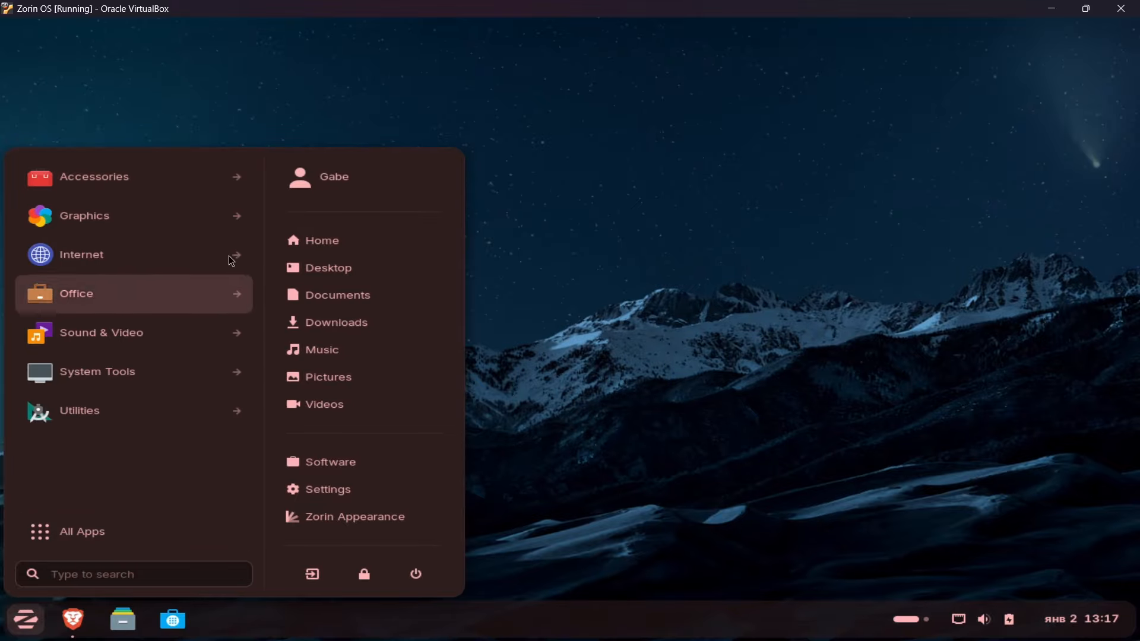
left_click(209, 255)
left_click(155, 533)
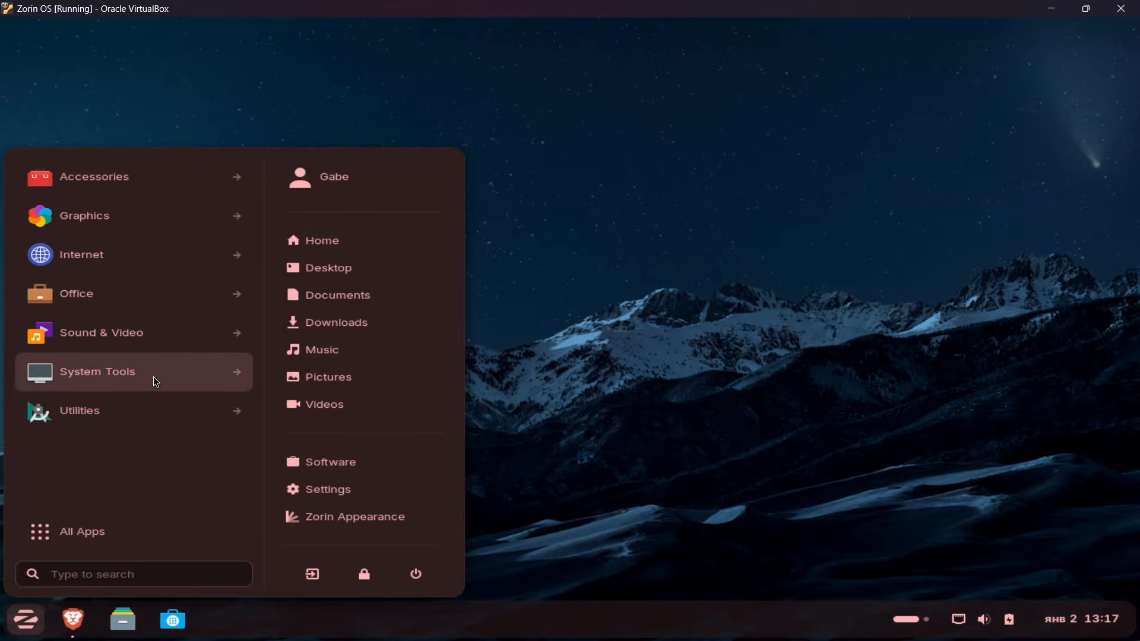
left_click(468, 553)
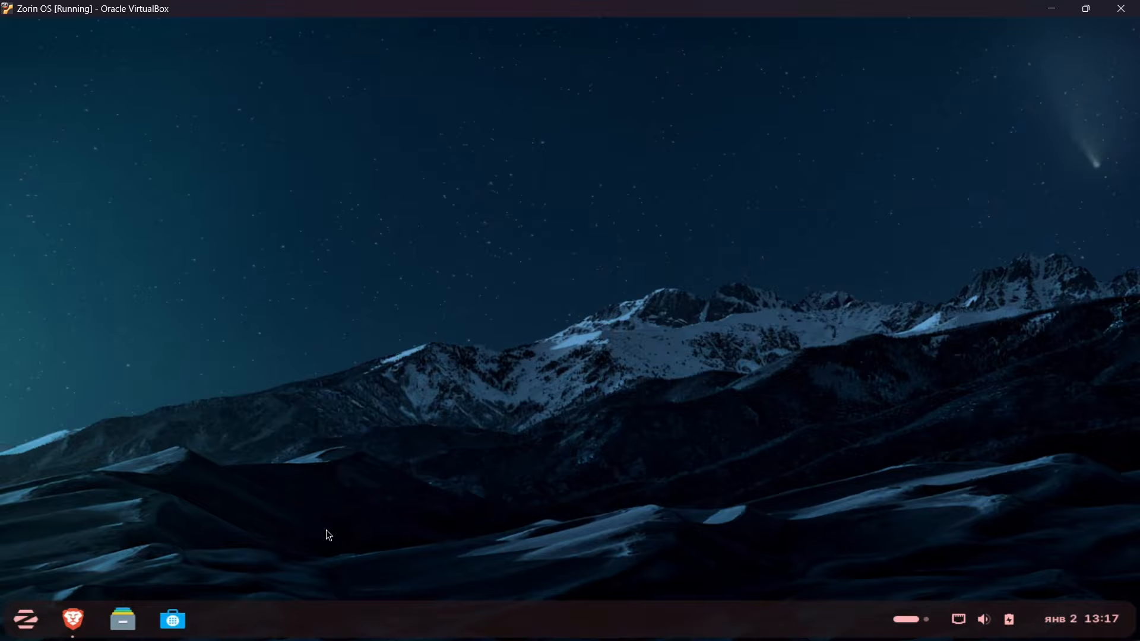
Install Windows App Support from its Software page, authenticating with the account password.
left_click(88, 621)
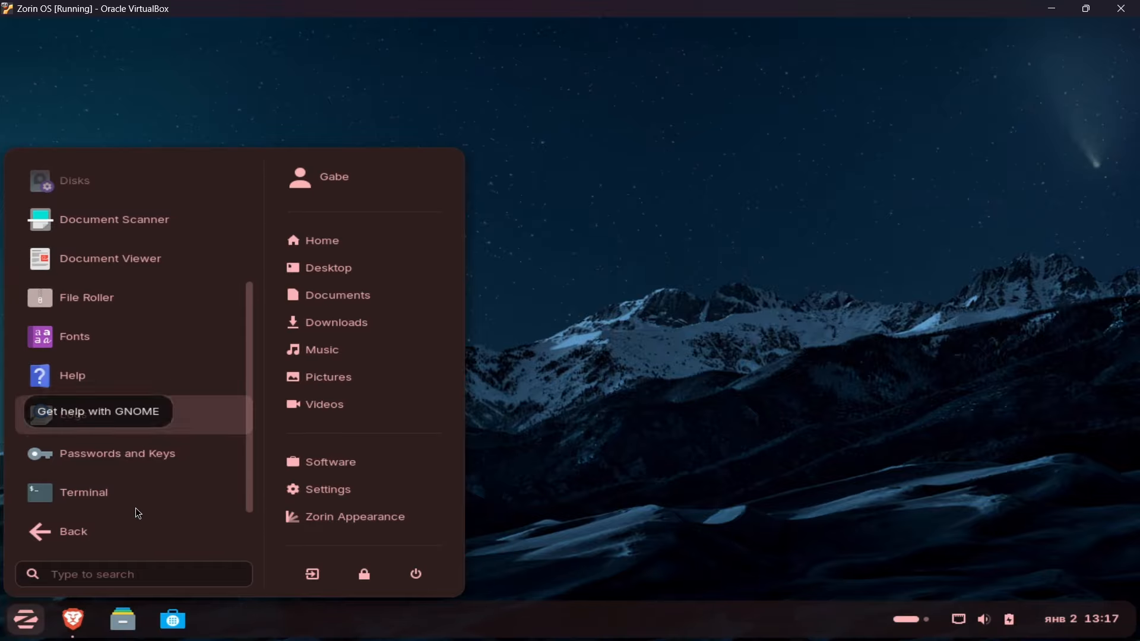
left_click(134, 533)
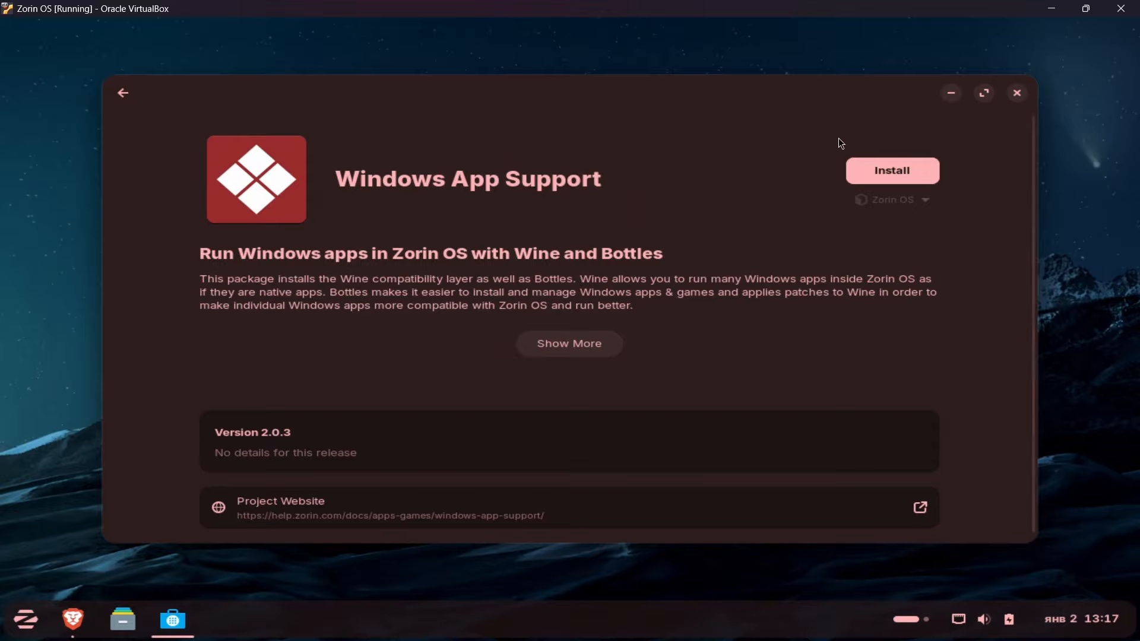
left_click(893, 166)
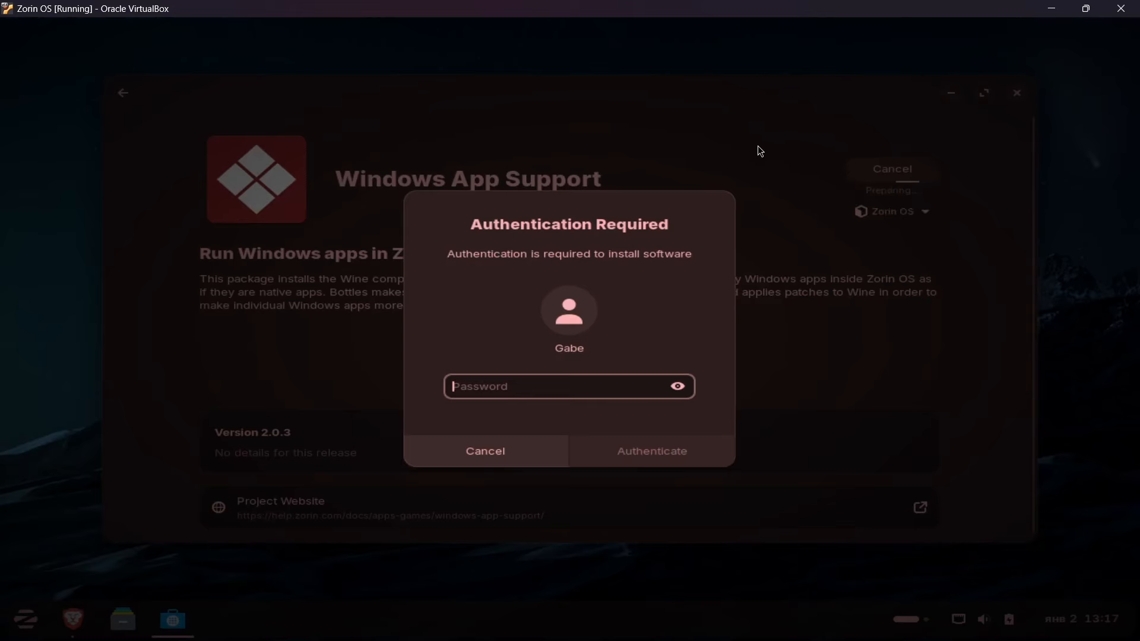
type("*********")
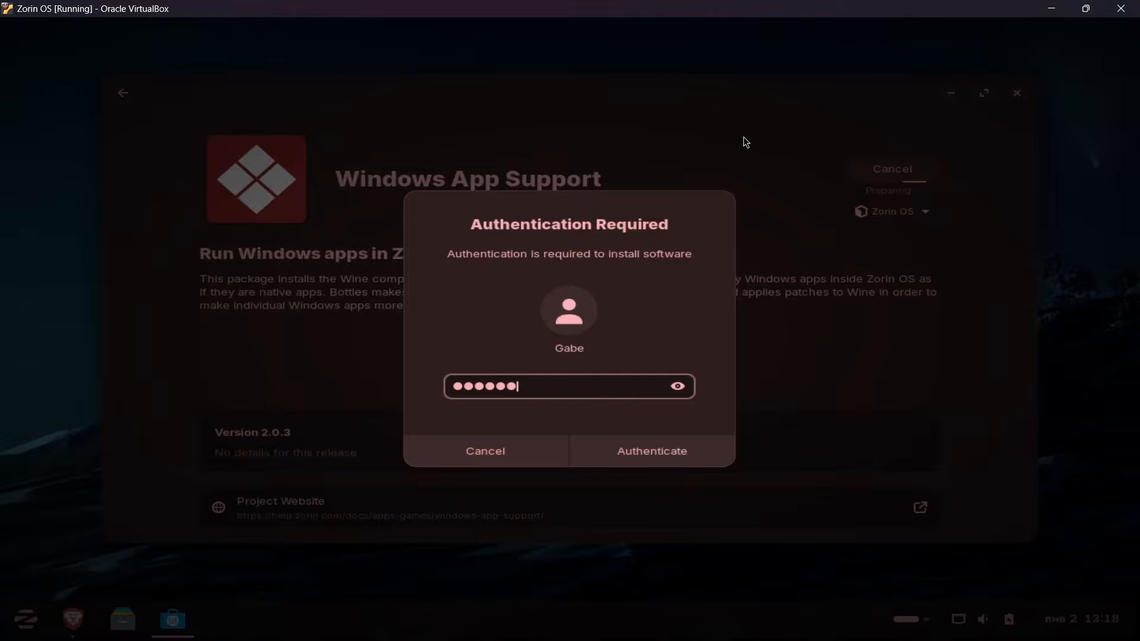
key("Return")
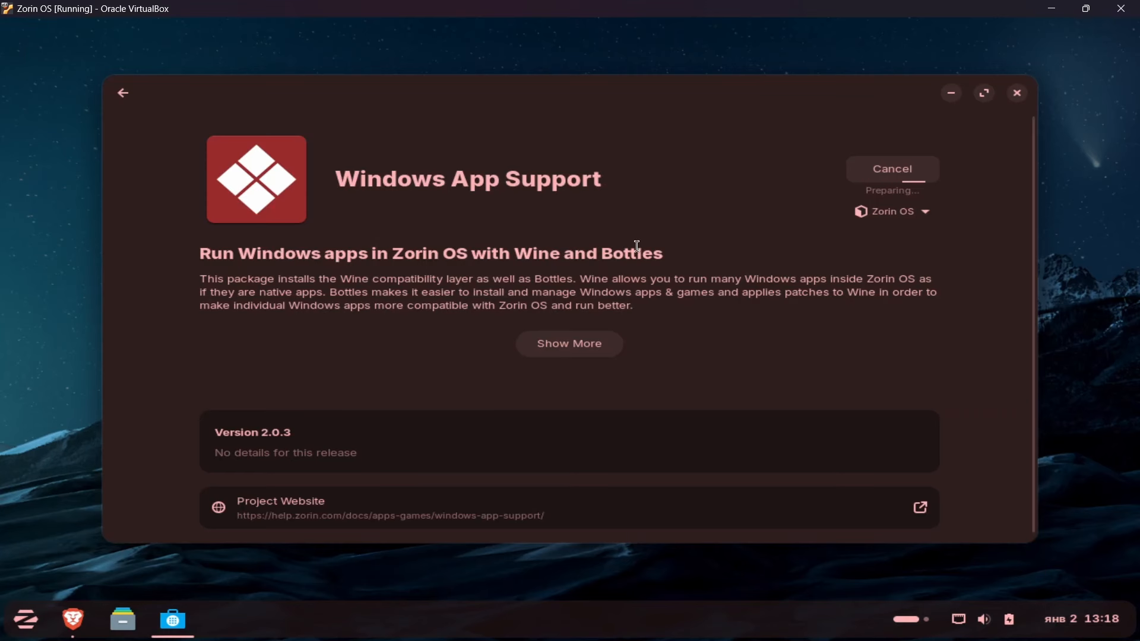
left_click_drag(202, 254, 652, 255)
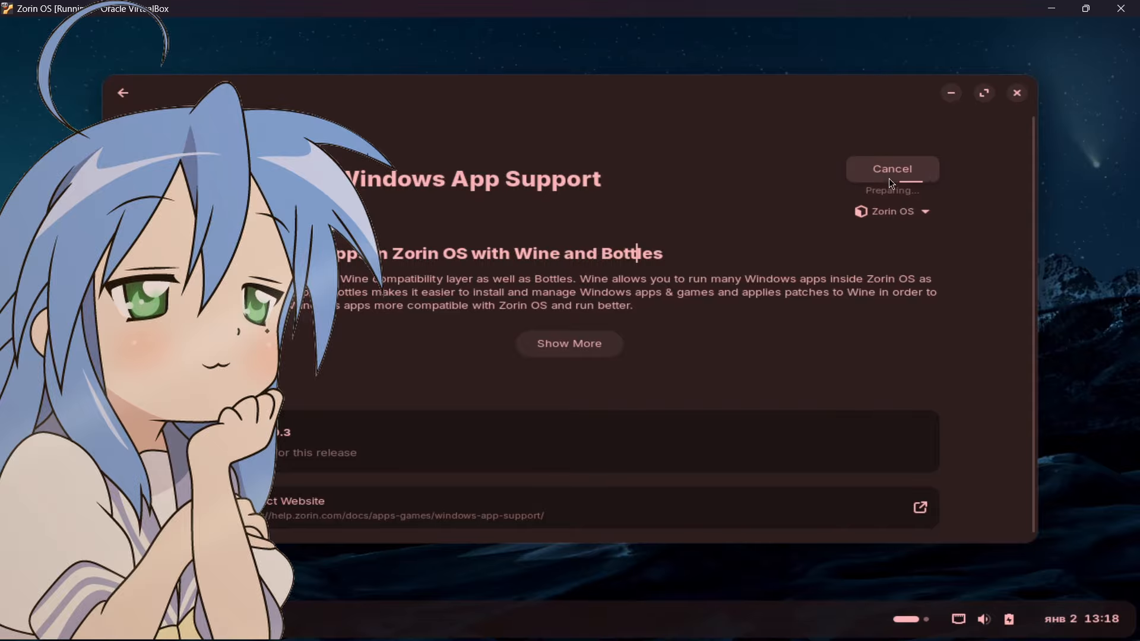
left_click(896, 217)
left_click(896, 218)
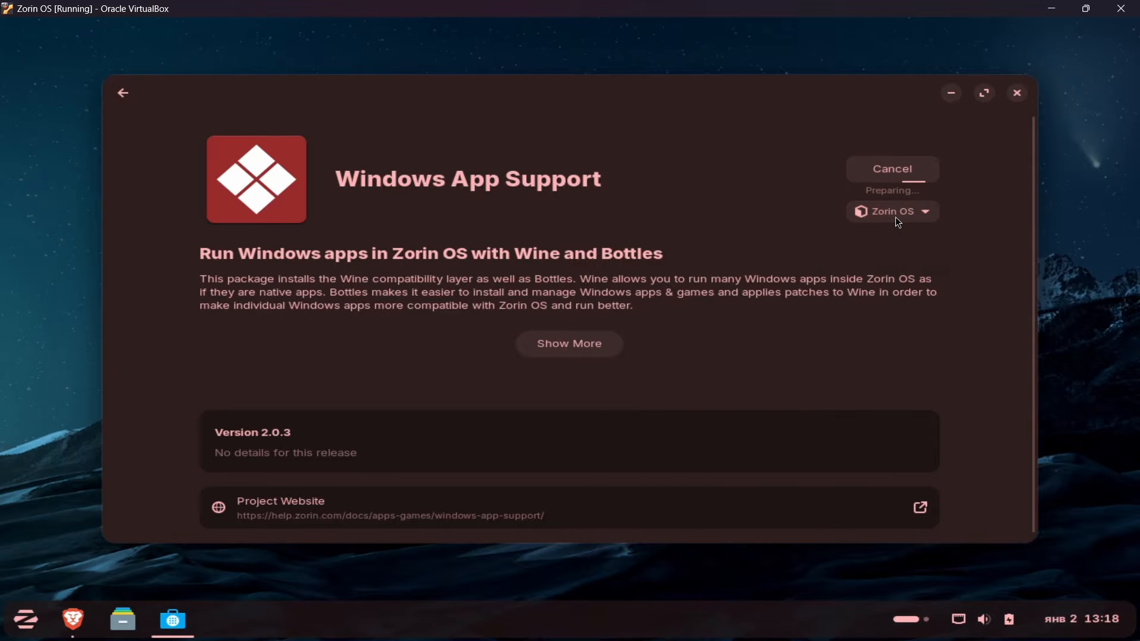
left_click(897, 218)
left_click(897, 217)
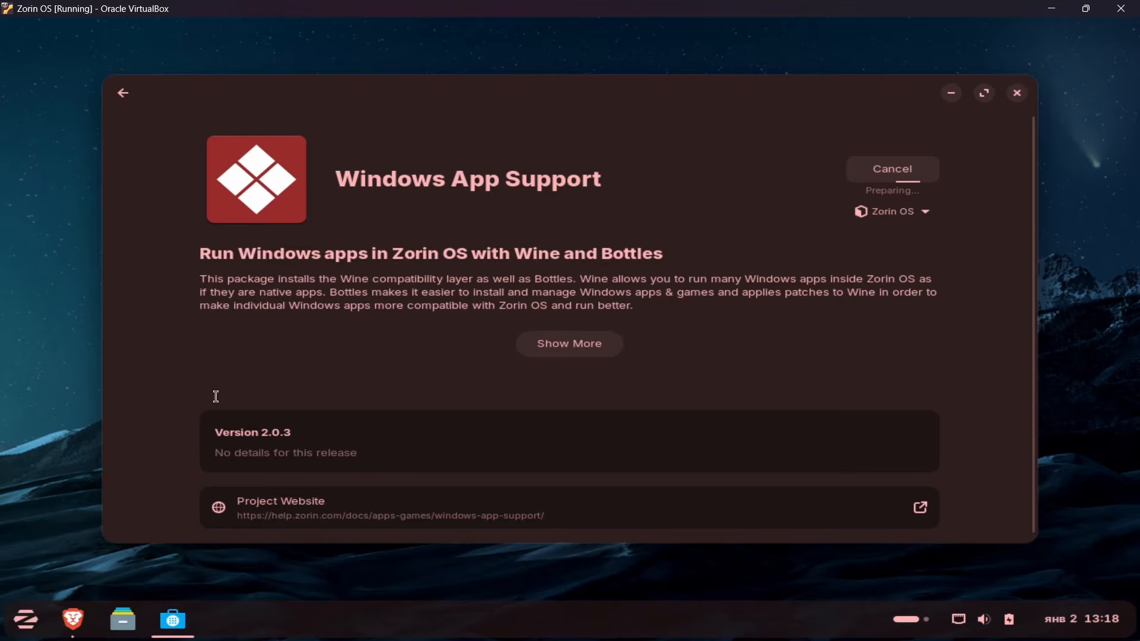
Switch to Brave and maximize its window.
left_click(72, 617)
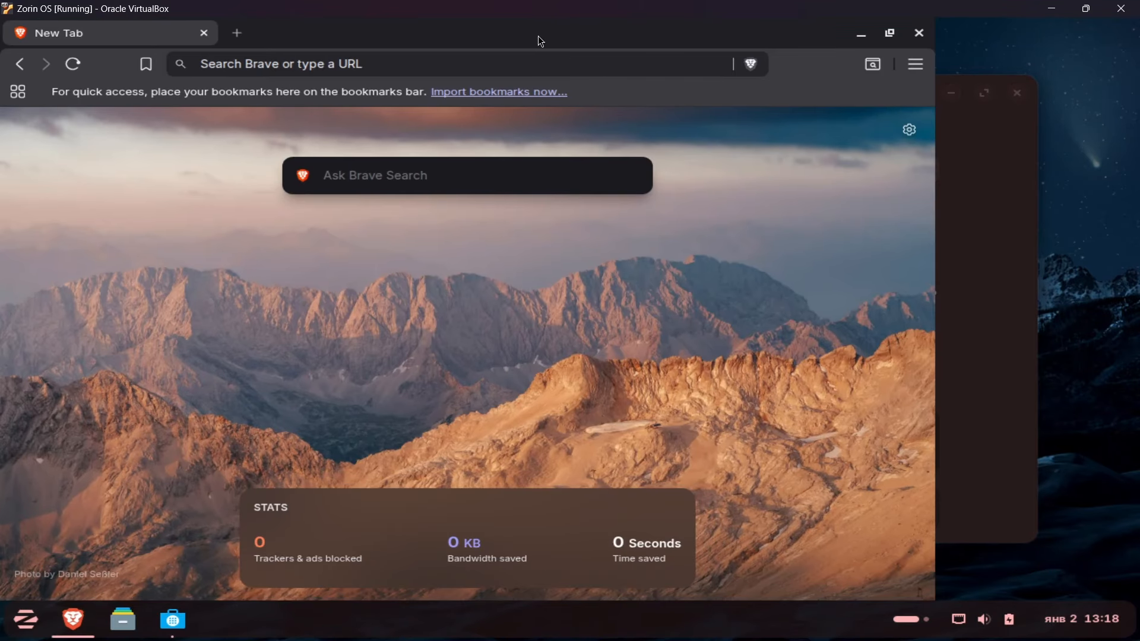
left_click_drag(543, 36, 606, 11)
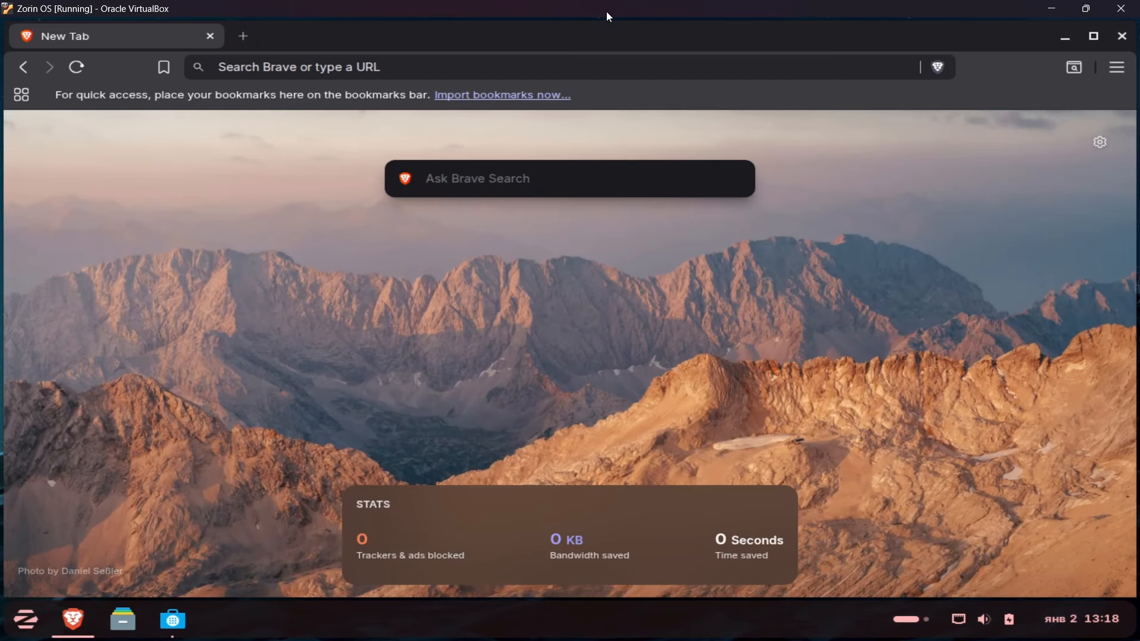
left_click(1094, 36)
Search the web for "Adobe acrobat" and open Adobe's Acrobat Reader download page.
left_click(712, 71)
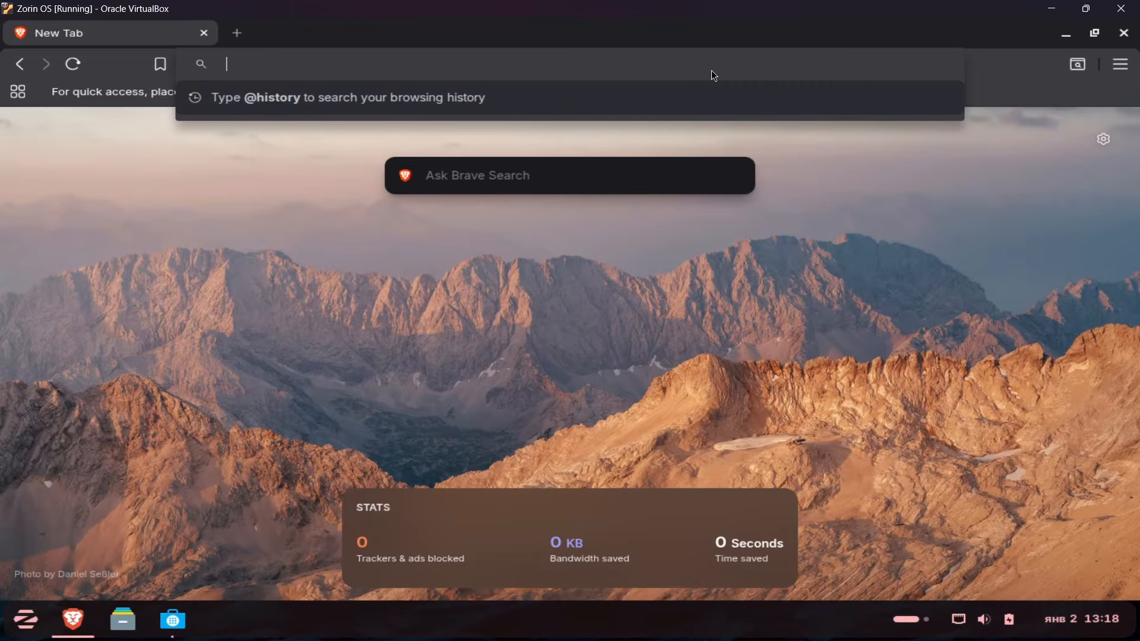
type("Adobe ")
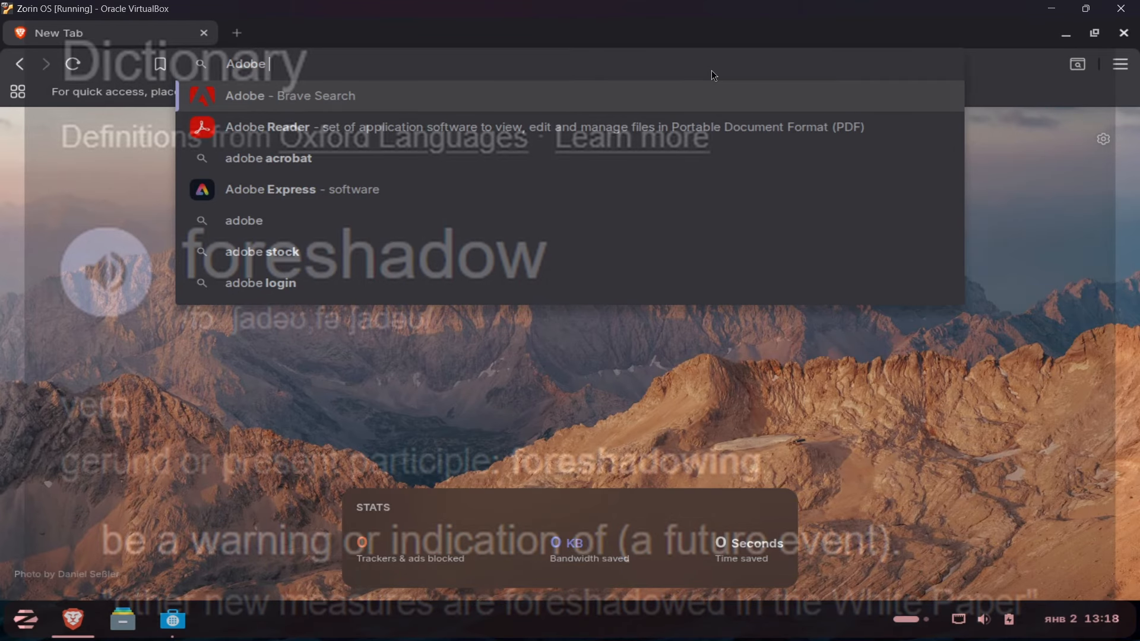
type("acro")
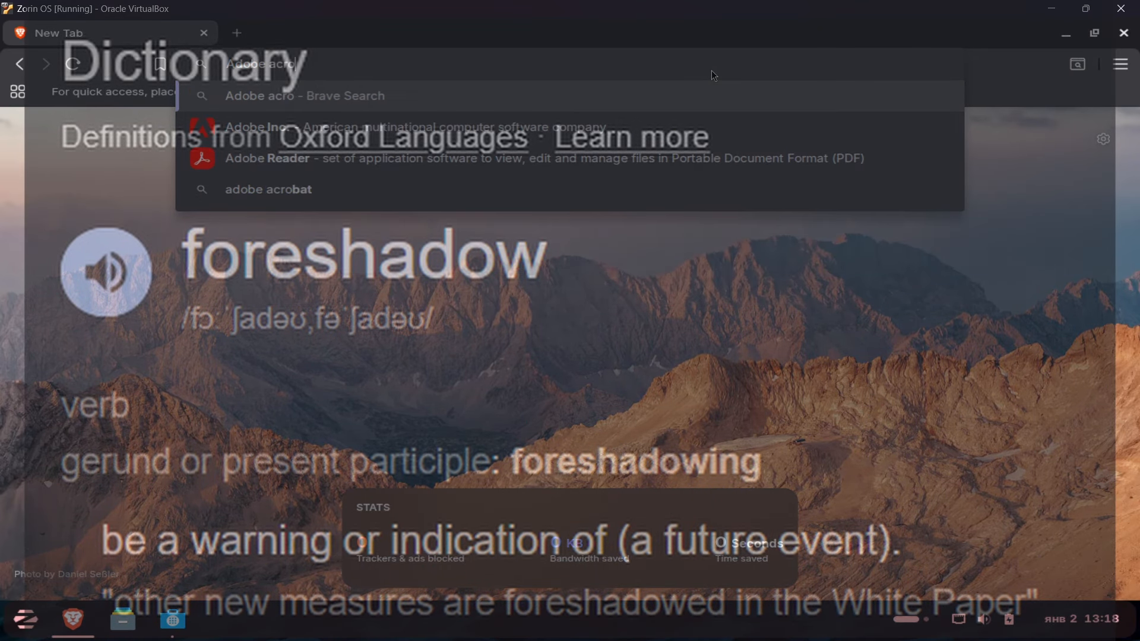
type("bat")
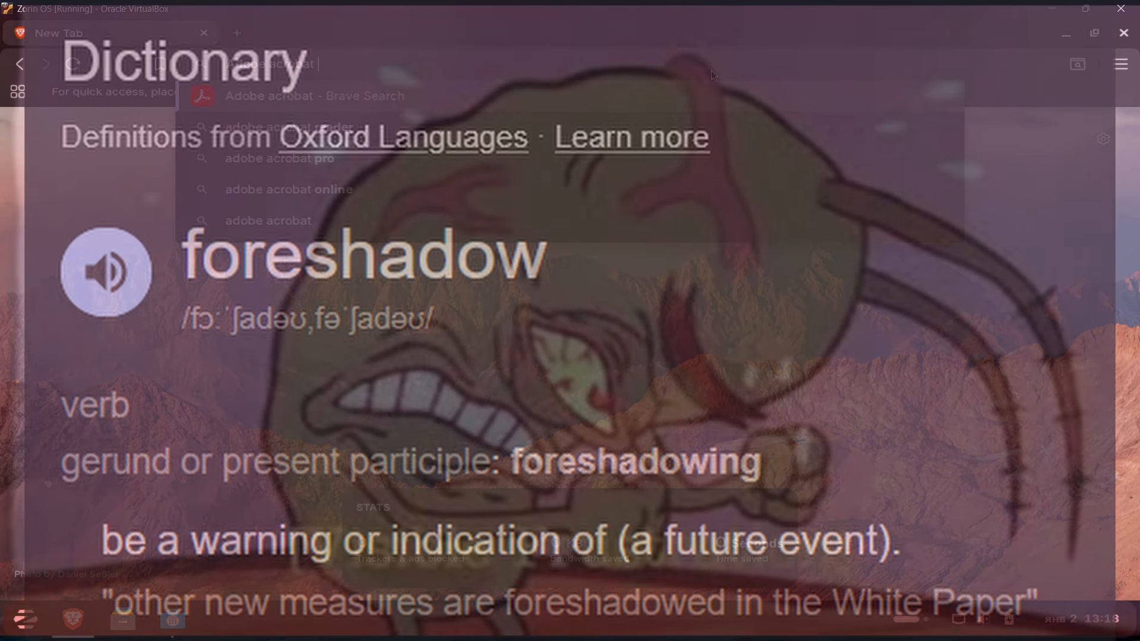
key("Return")
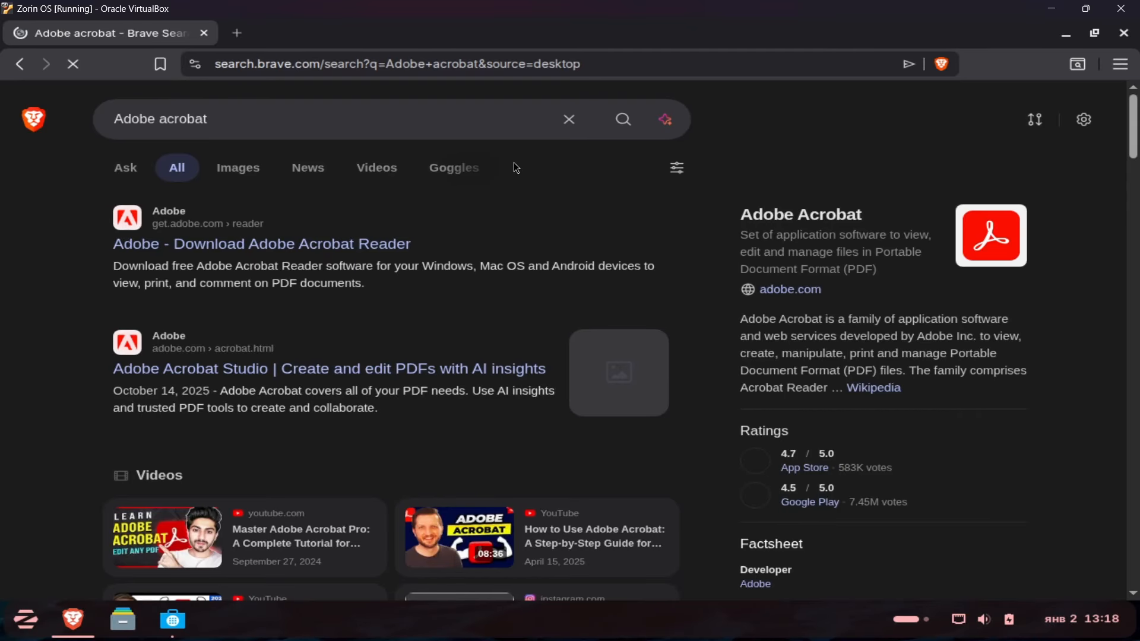
left_click(347, 242)
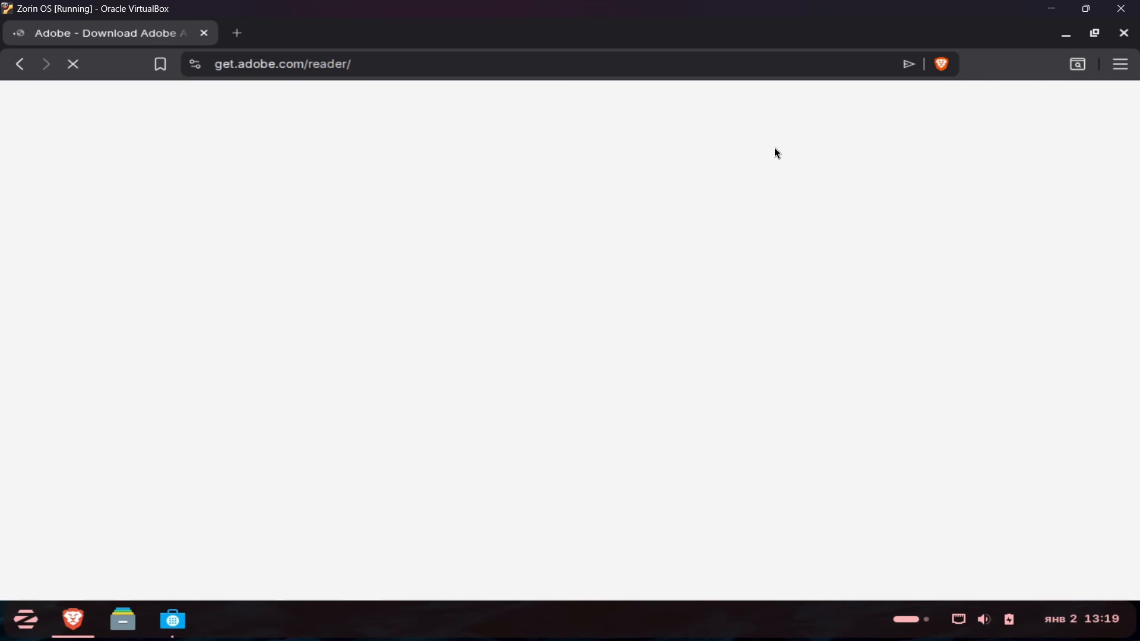
Check on the Windows App Support installation in Software, return to Brave, and select Windows 11 as the Acrobat Reader operating system.
left_click(174, 623)
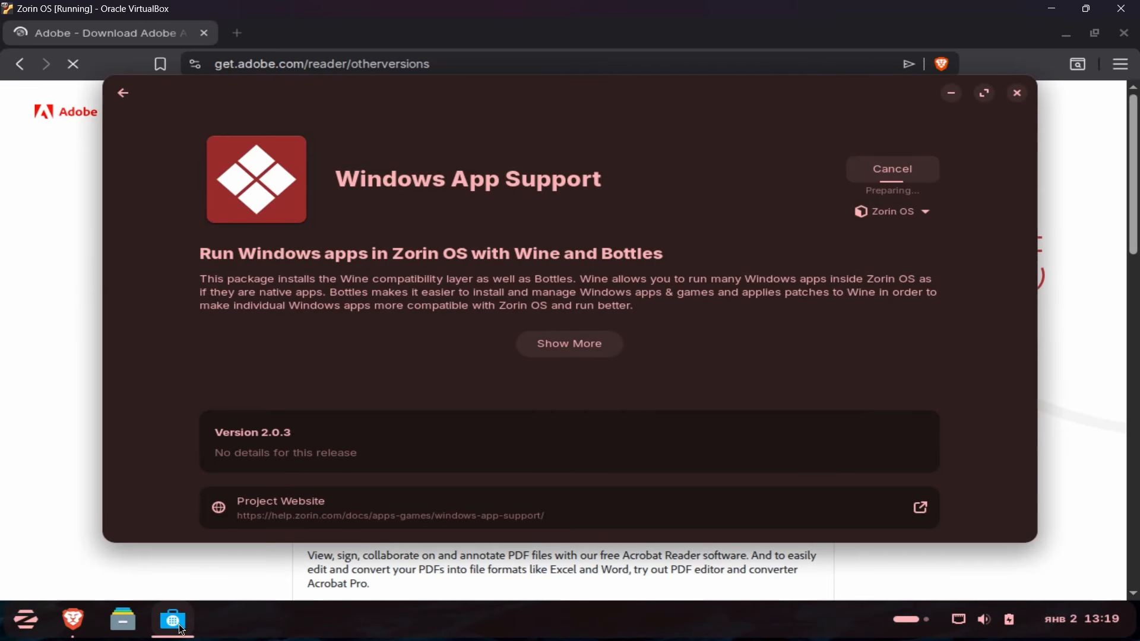
left_click(182, 629)
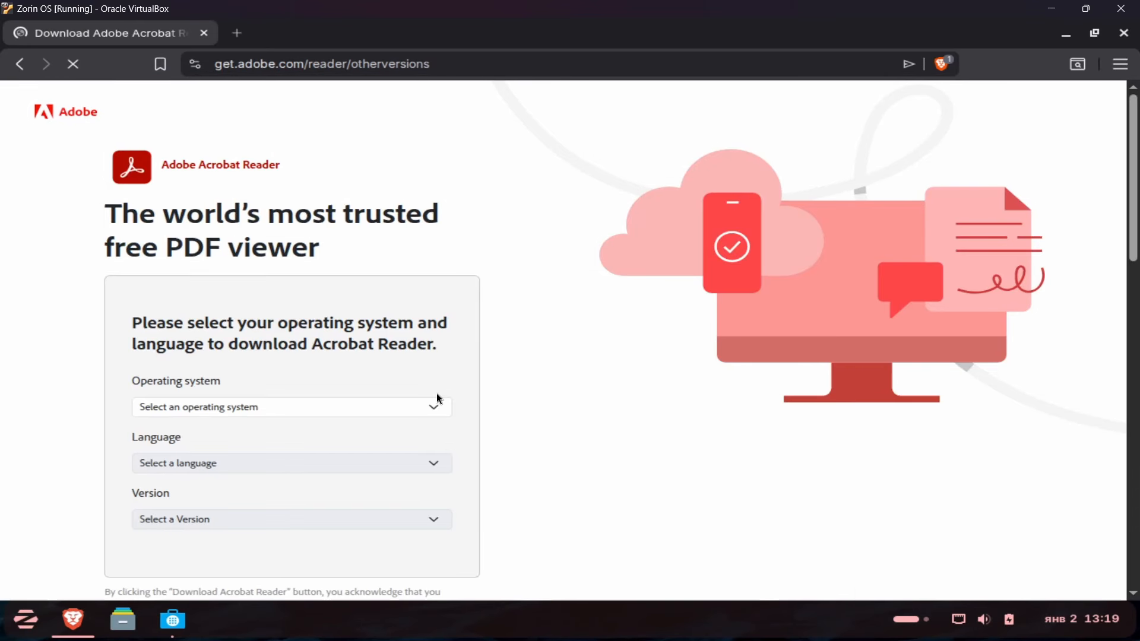
left_click(398, 404)
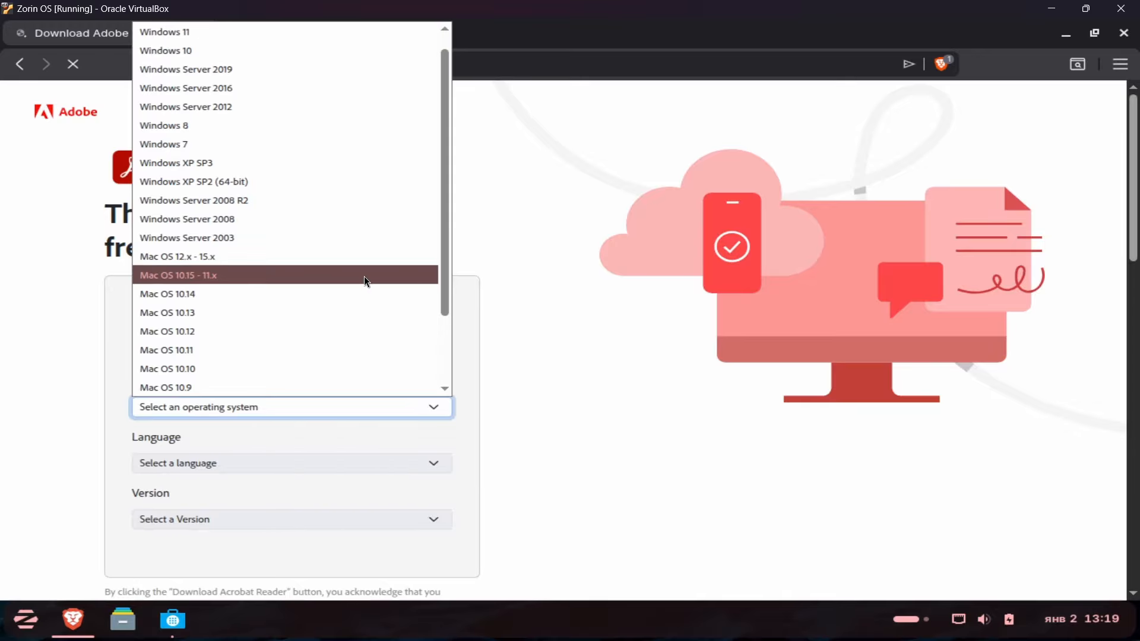
scroll(363, 276, "down", 3)
scroll(362, 275, "up", 5)
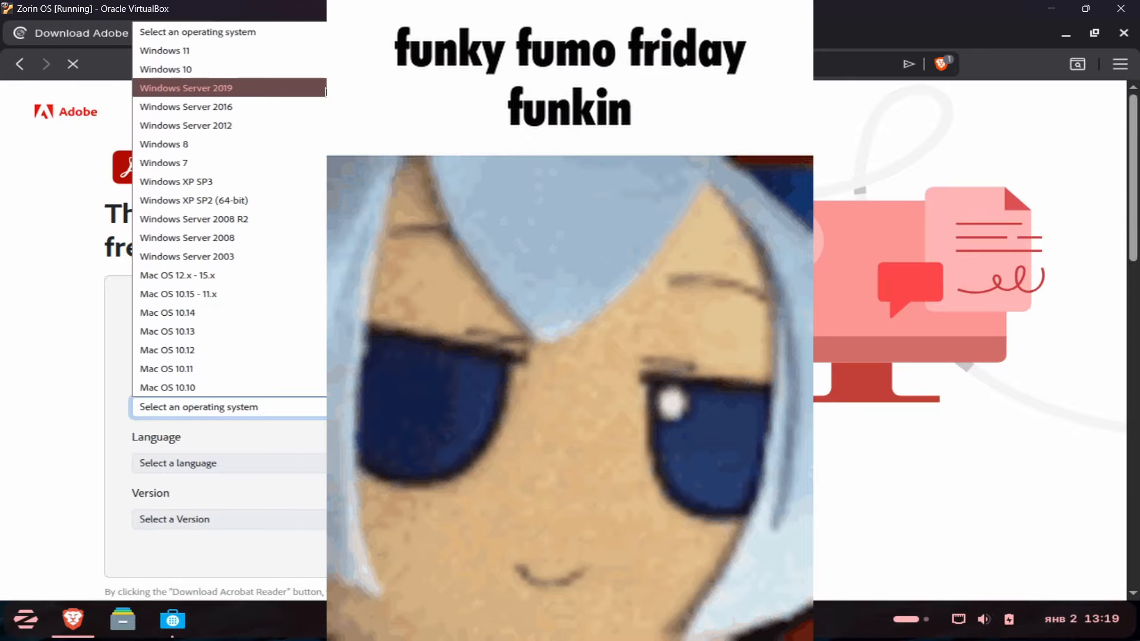
left_click(325, 51)
Set the Acrobat Reader language to English and the version to Reader 2025.001.20997 English for Windows (Recommended).
scroll(290, 408, "down", 1)
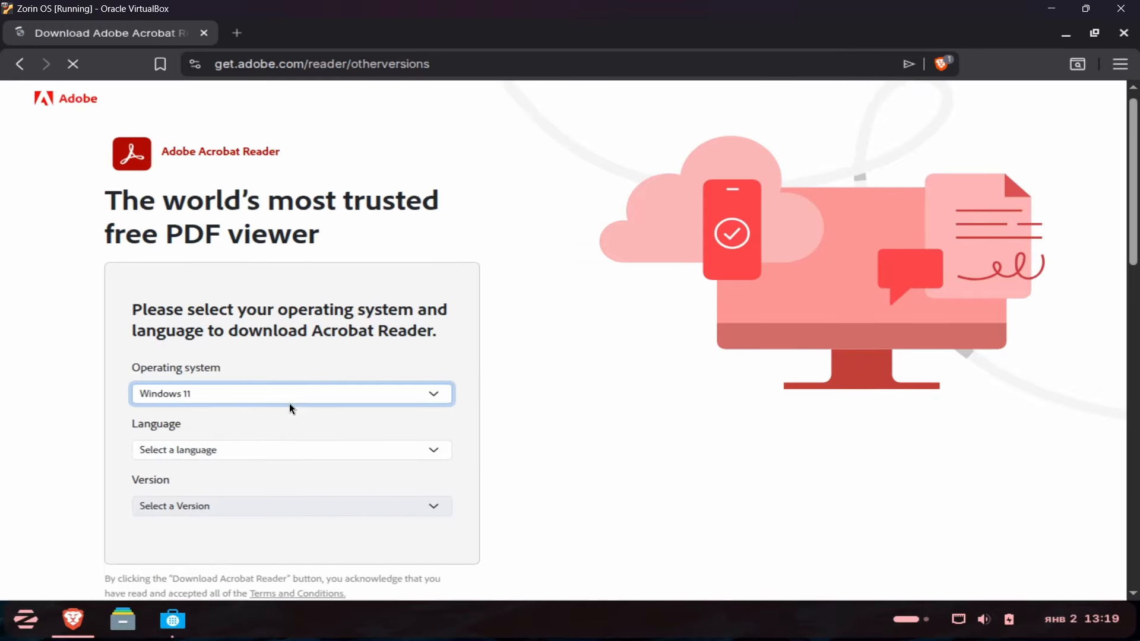
scroll(289, 404, "down", 1)
left_click(270, 372)
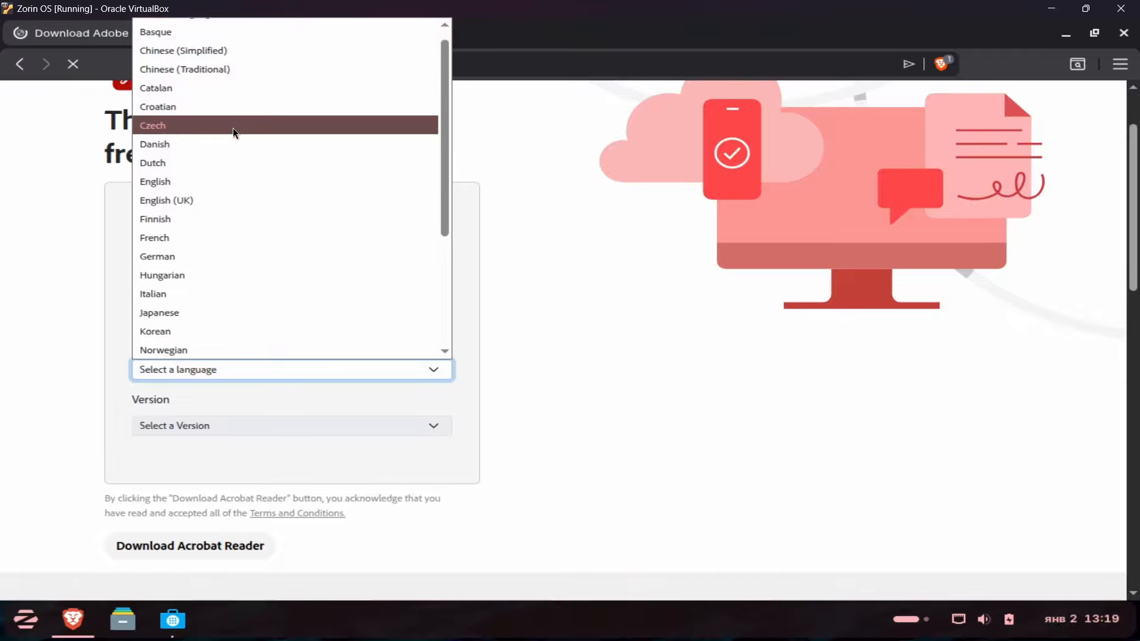
left_click(229, 180)
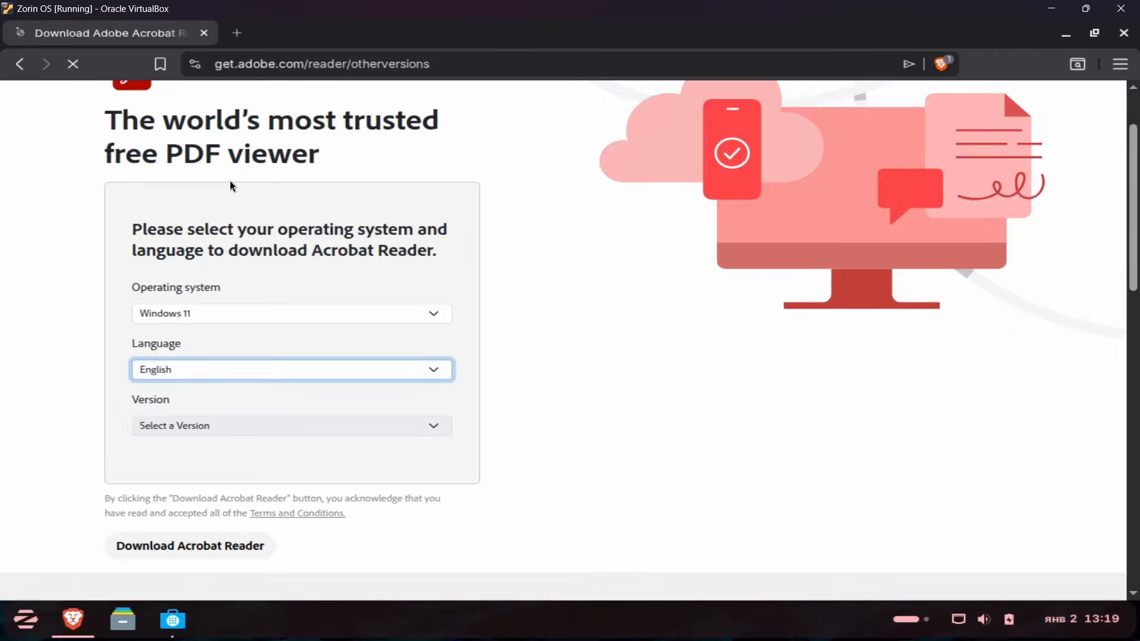
left_click(241, 426)
left_click(241, 426)
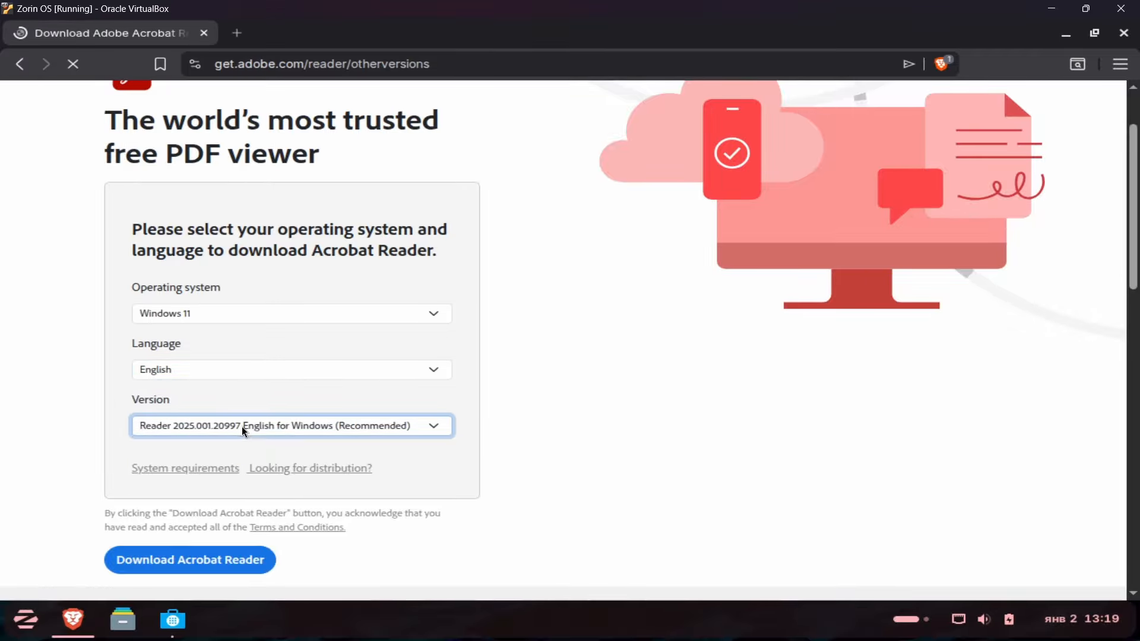
left_click(196, 561)
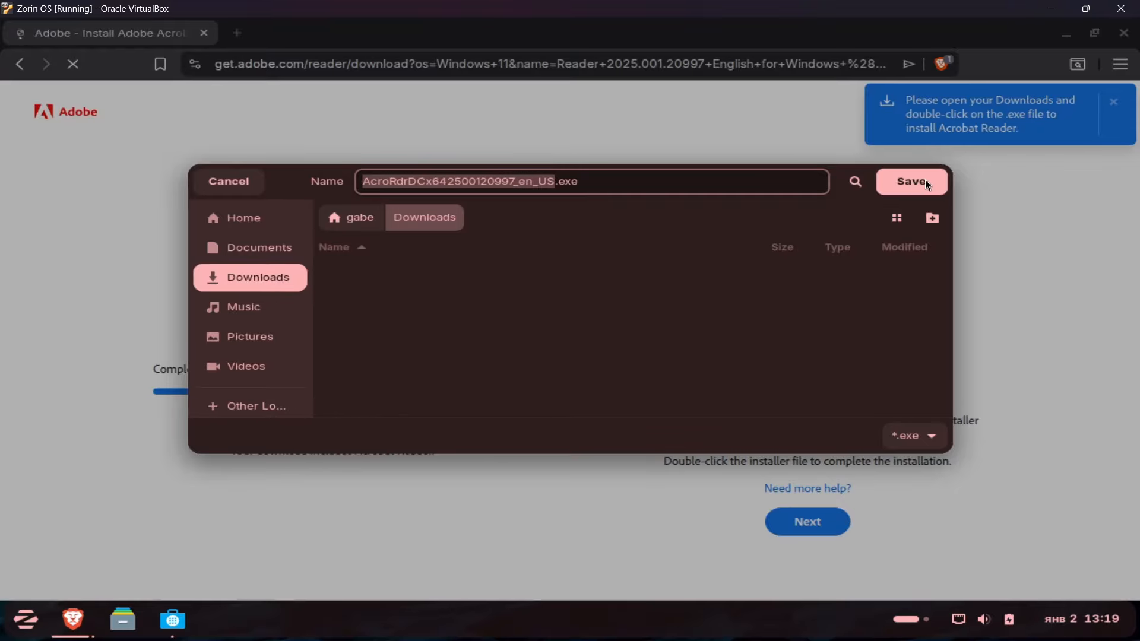
left_click(924, 179)
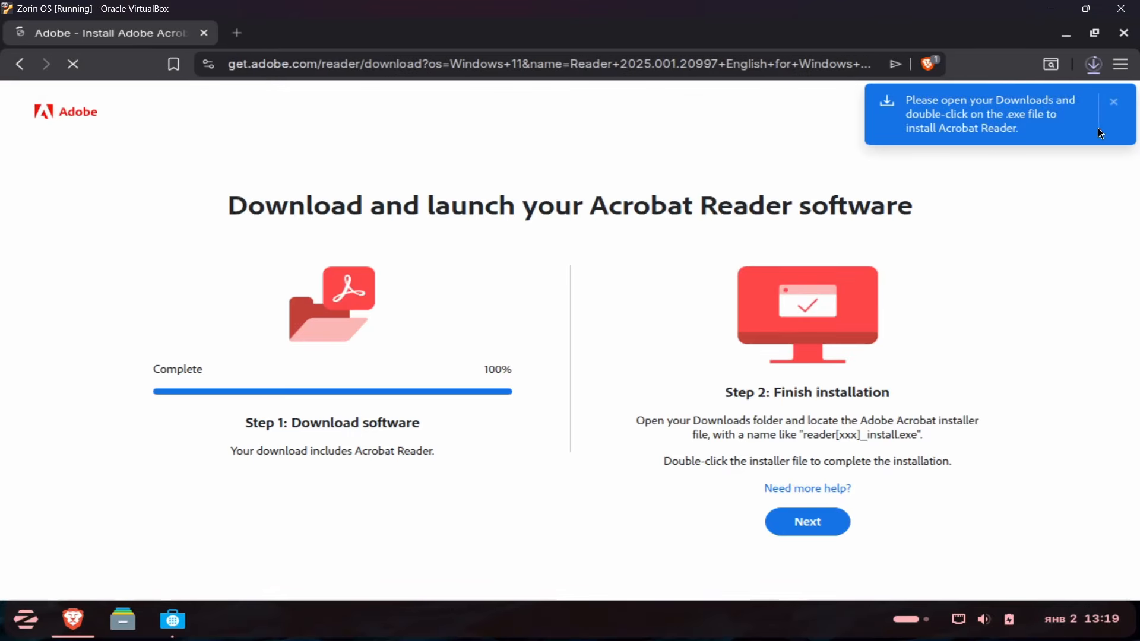
left_click(1118, 105)
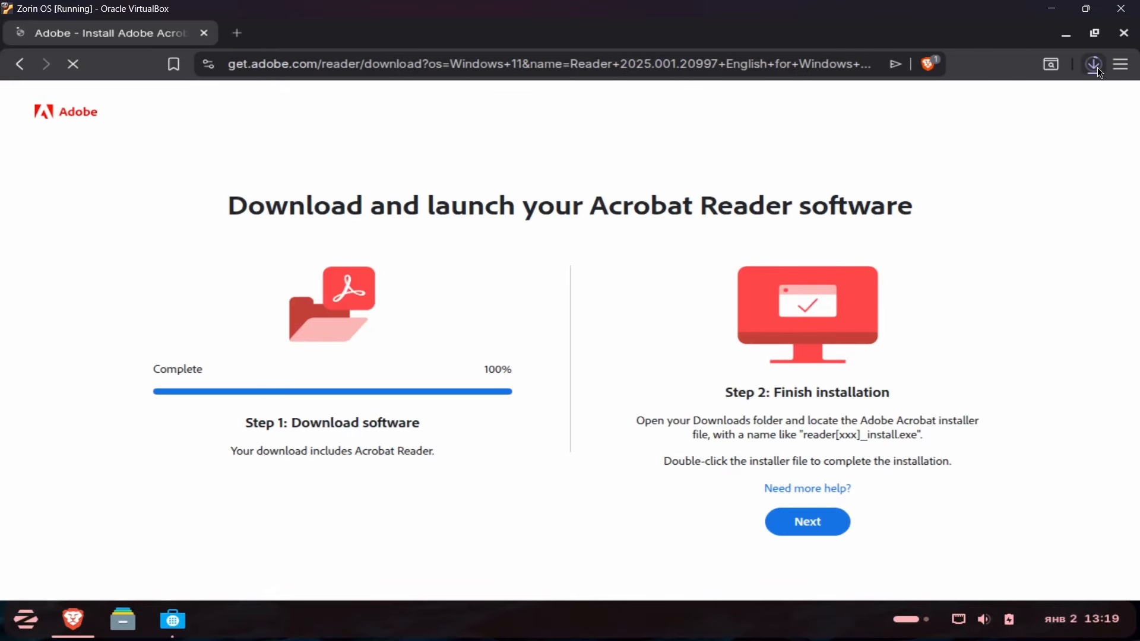